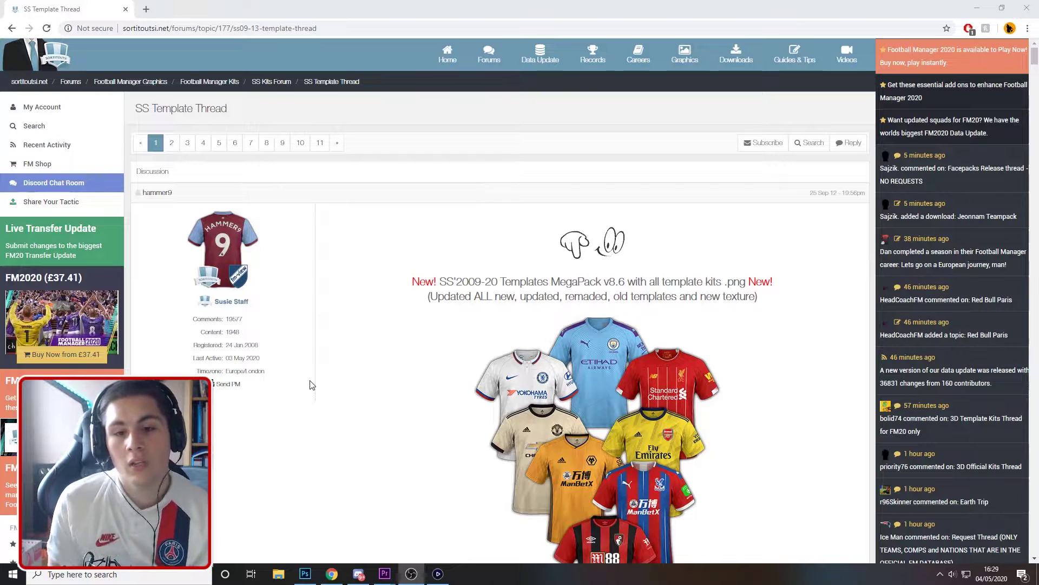
Review the SS'2009-20 Templates MegaPack post, its MediaFire download links and the template update lists in the thread.
scroll(519, 315, down, 2)
scroll(519, 316, down, 1)
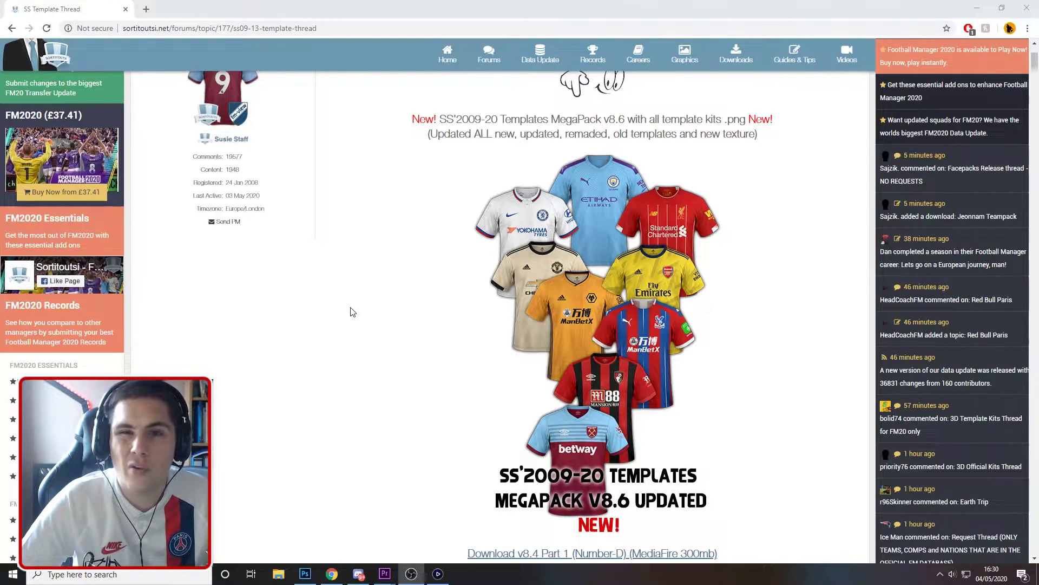
click(410, 358)
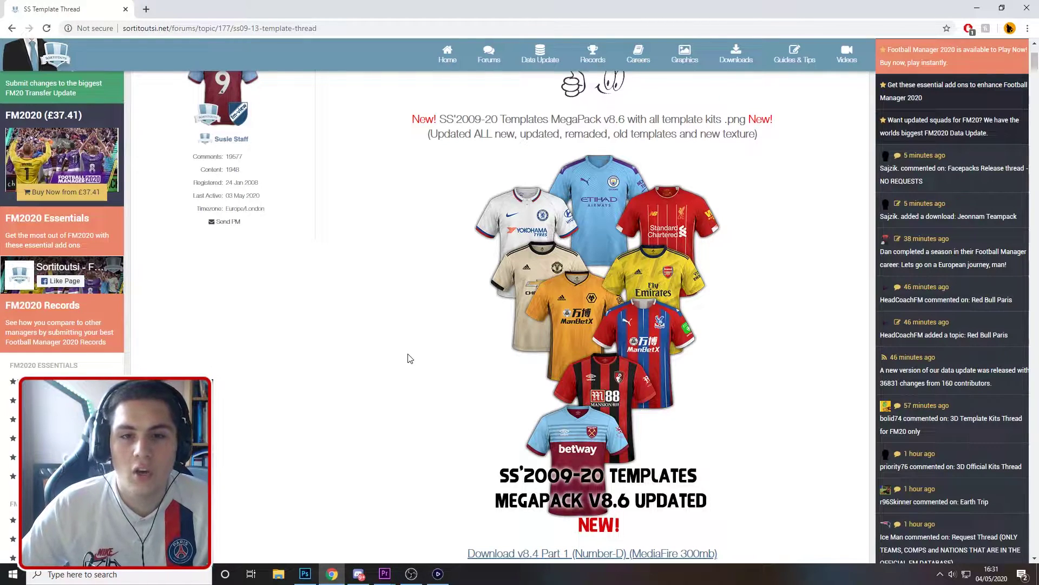
scroll(410, 359, up, 2)
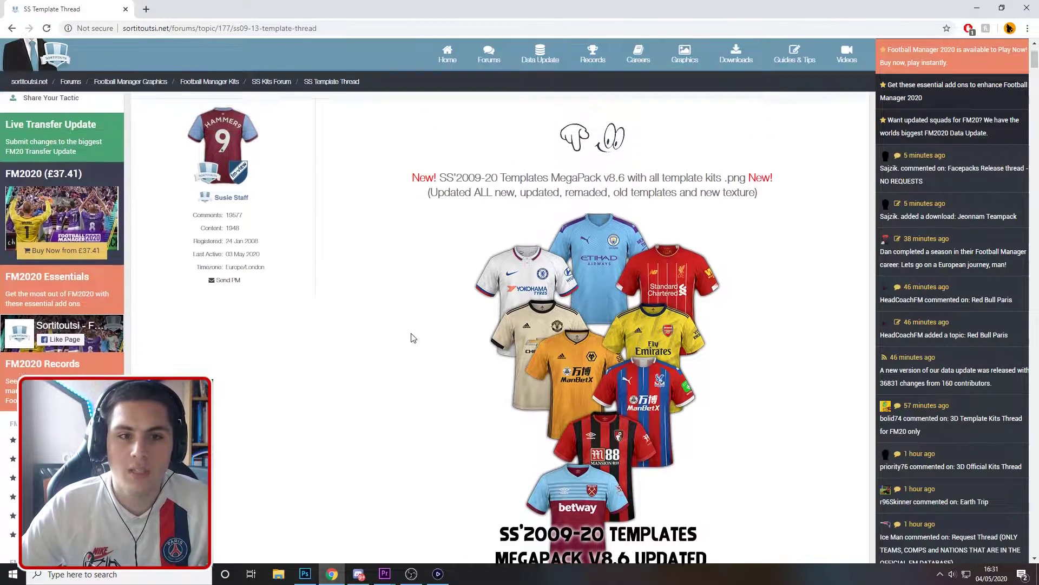
scroll(410, 359, down, 1)
scroll(297, 270, up, 2)
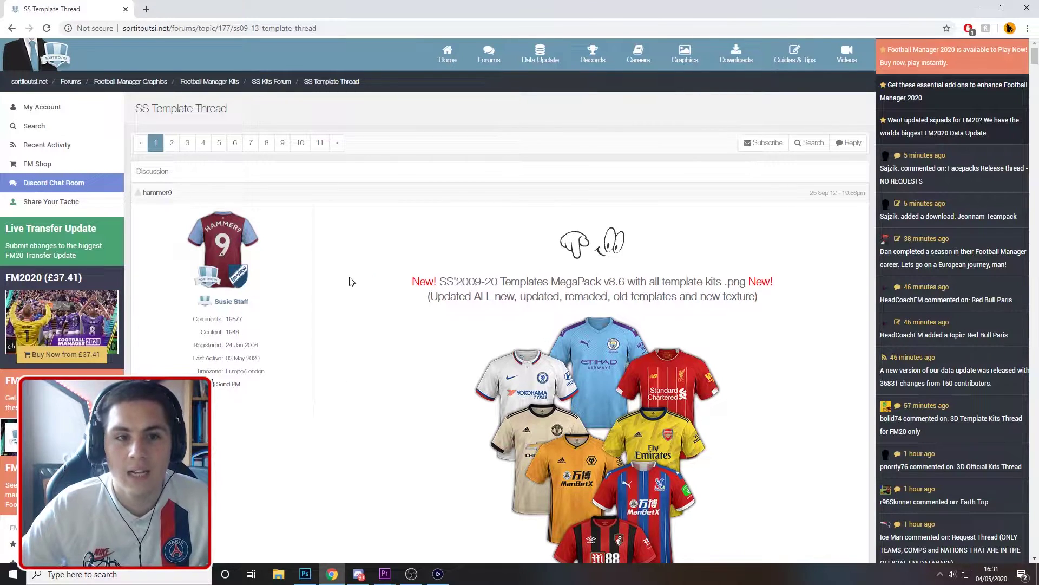
scroll(349, 281, down, 3)
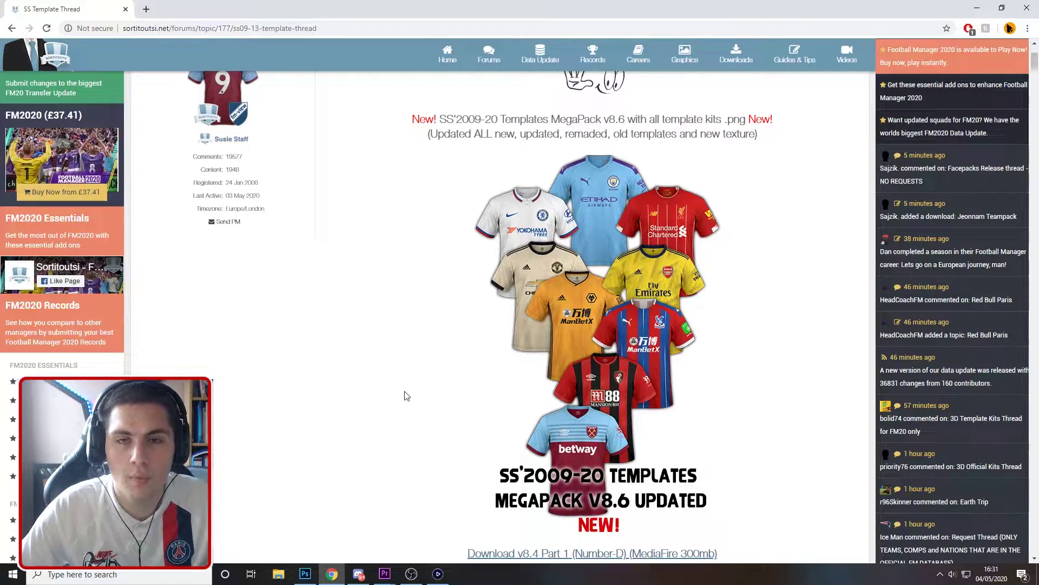
scroll(407, 396, down, 1)
scroll(406, 396, down, 4)
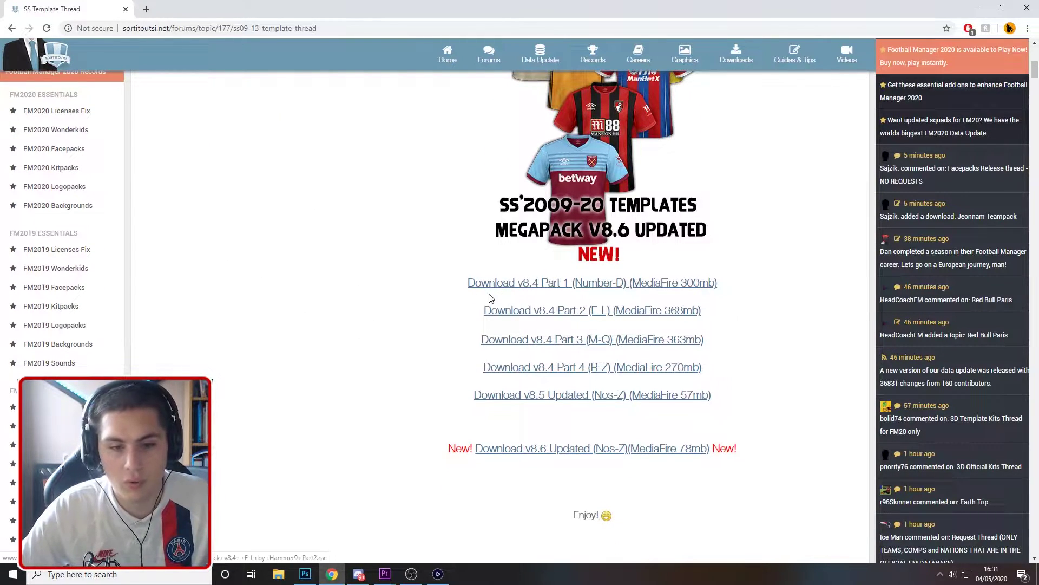
scroll(490, 298, down, 4)
scroll(301, 235, down, 20)
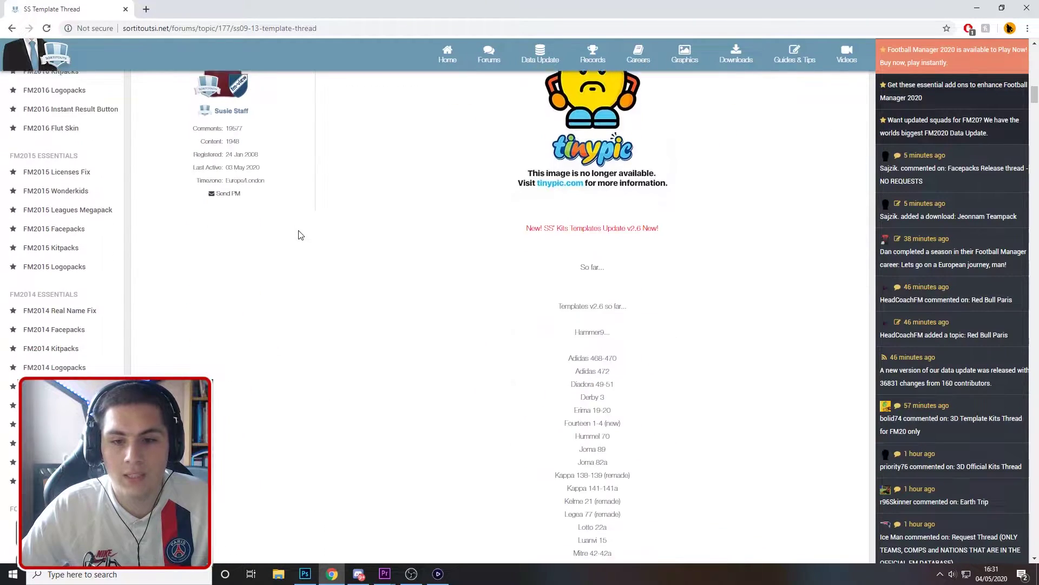
scroll(300, 234, up, 6)
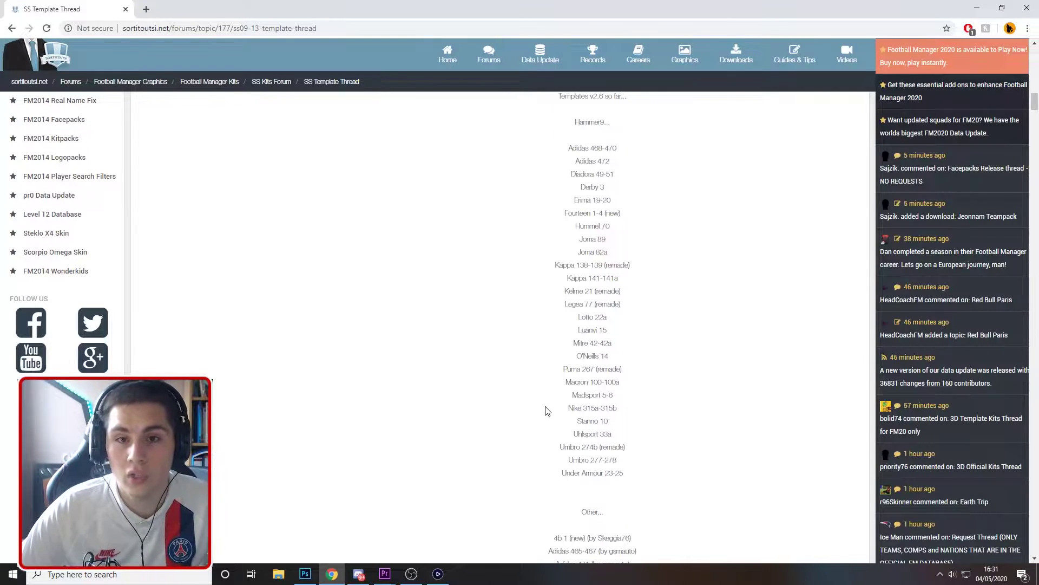
scroll(546, 411, up, 15)
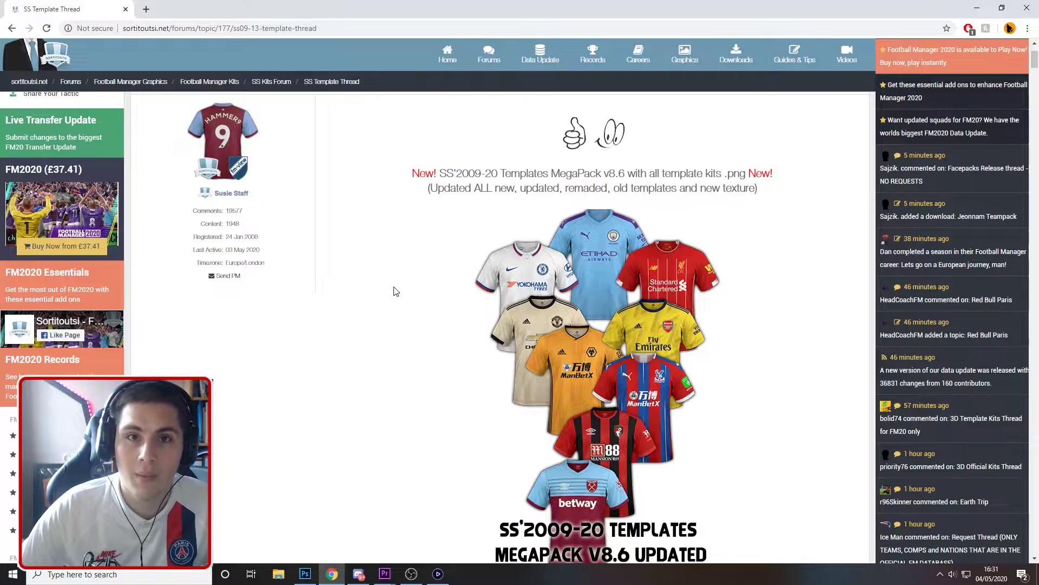
scroll(396, 292, down, 3)
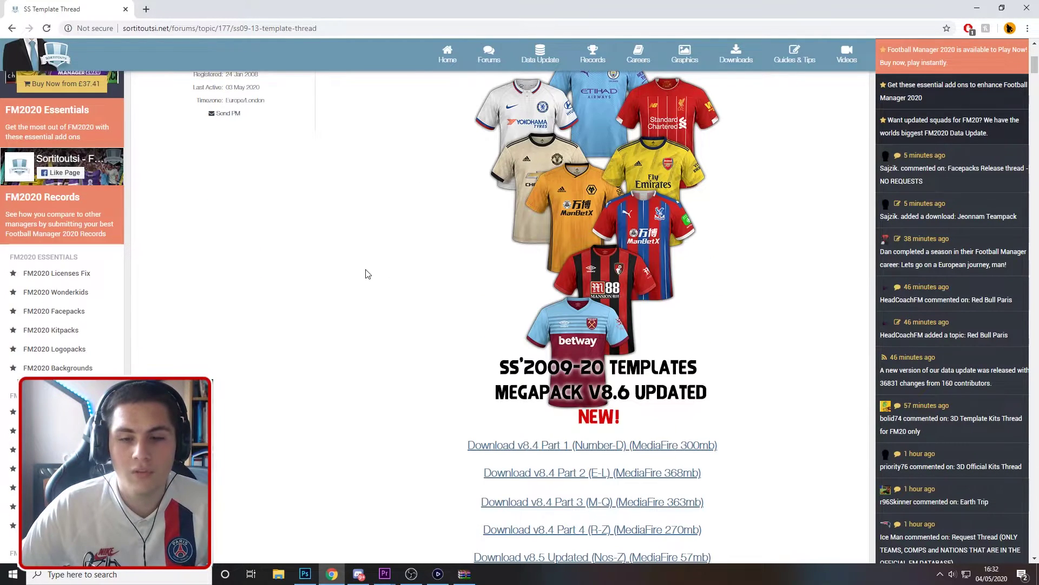
scroll(366, 274, down, 2)
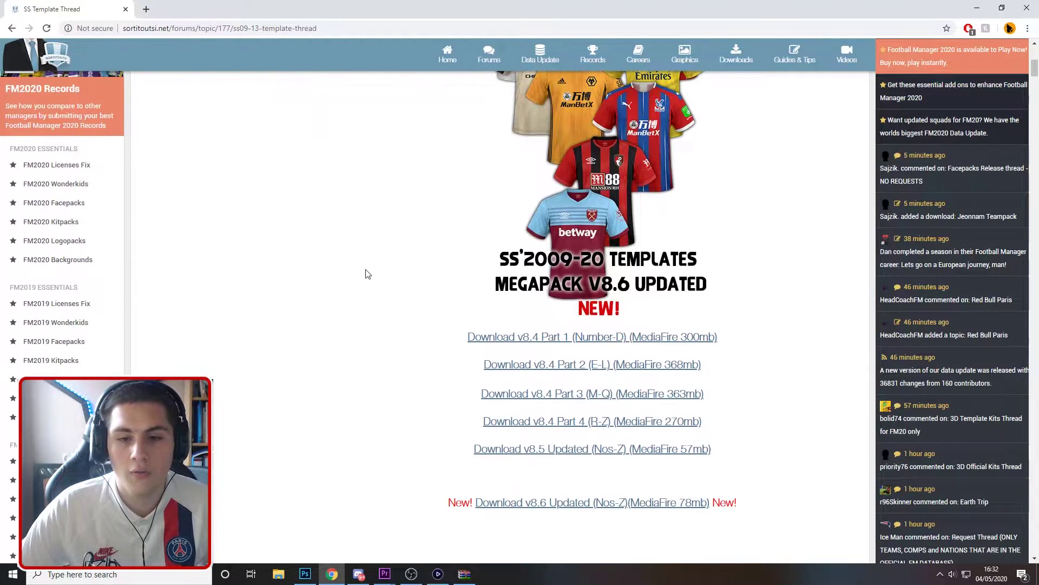
Switch to the Part 4 archive in WinRAR, open its R-Z templates folder and select the Uhlsport folder.
click(463, 574)
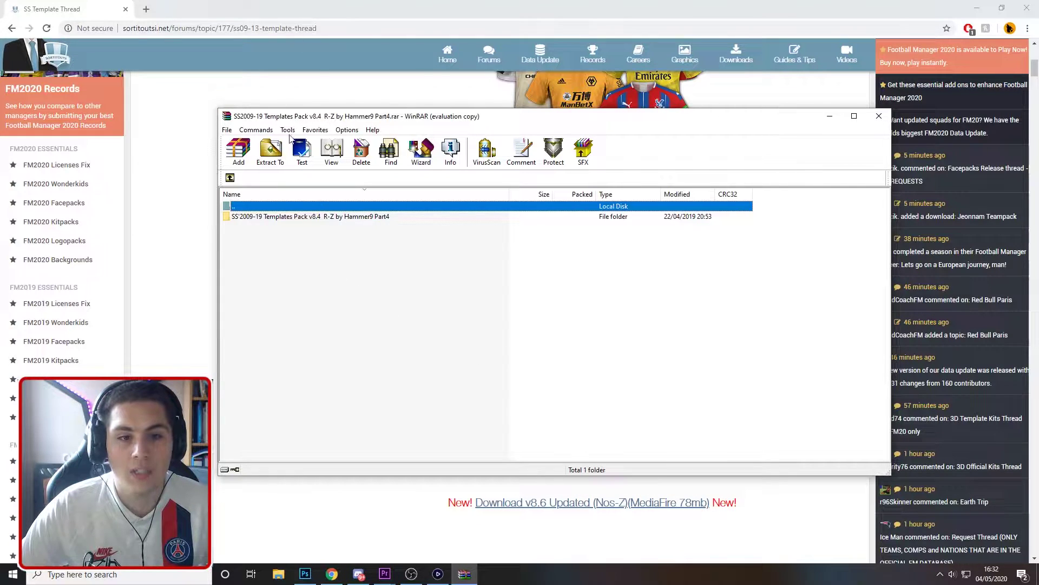
click(322, 218)
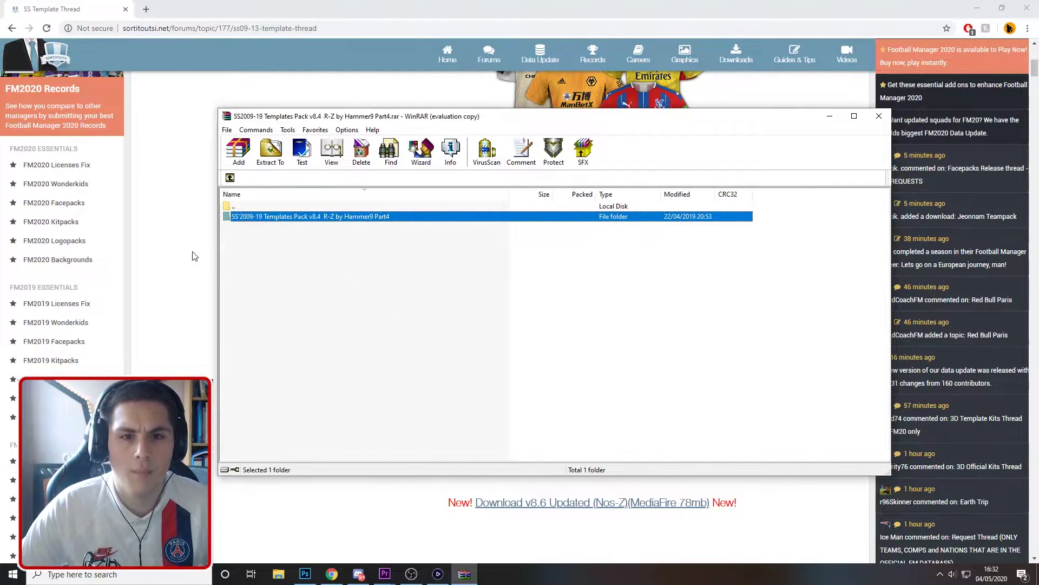
double_click(275, 218)
scroll(322, 317, down, 20)
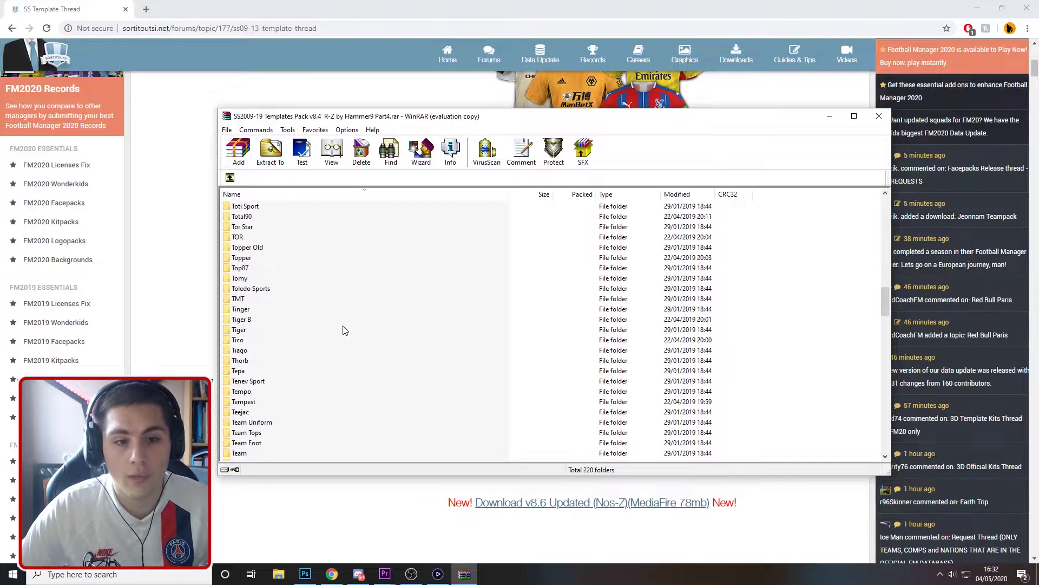
scroll(344, 328, down, 13)
click(343, 329)
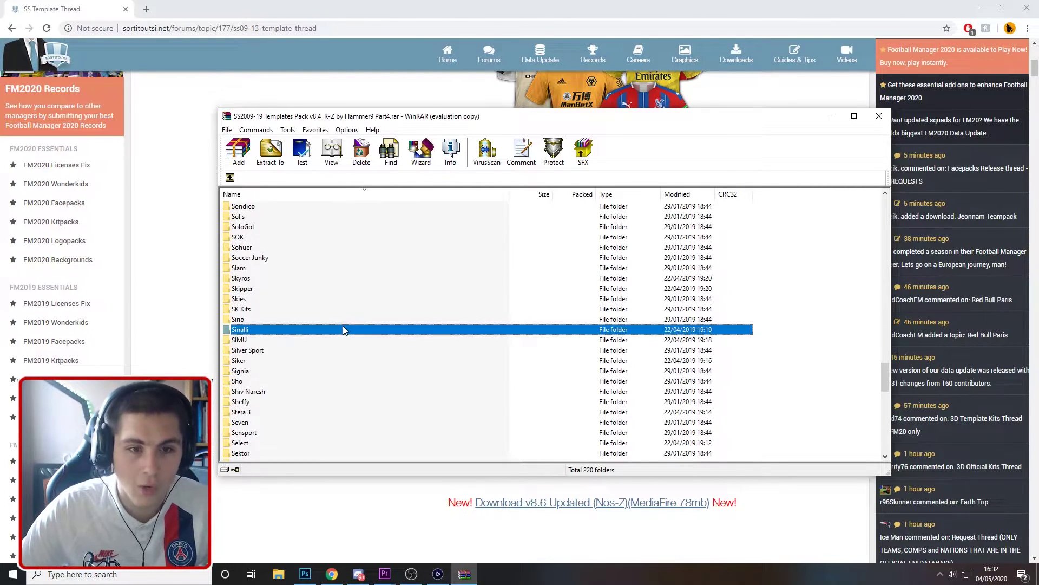
click(306, 268)
click(298, 247)
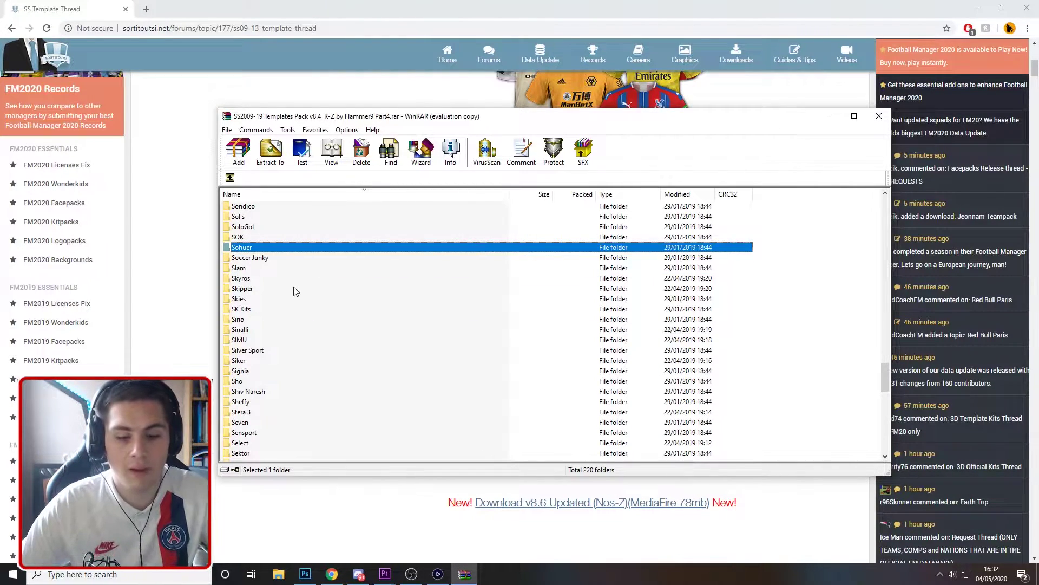
key(u)
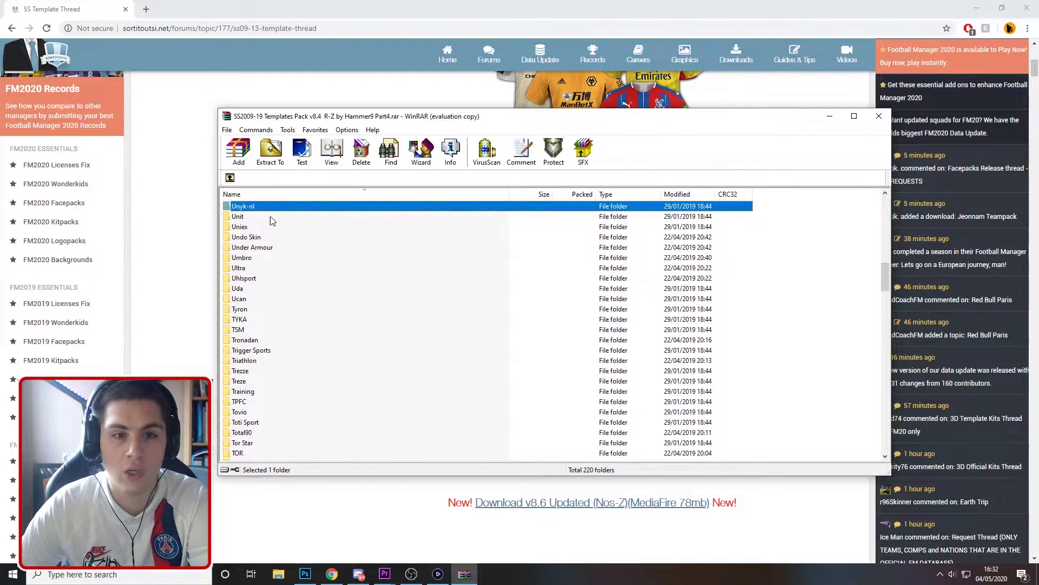
click(256, 279)
Try to extract the Uhlsport folder from the archive into Documents.
click(271, 153)
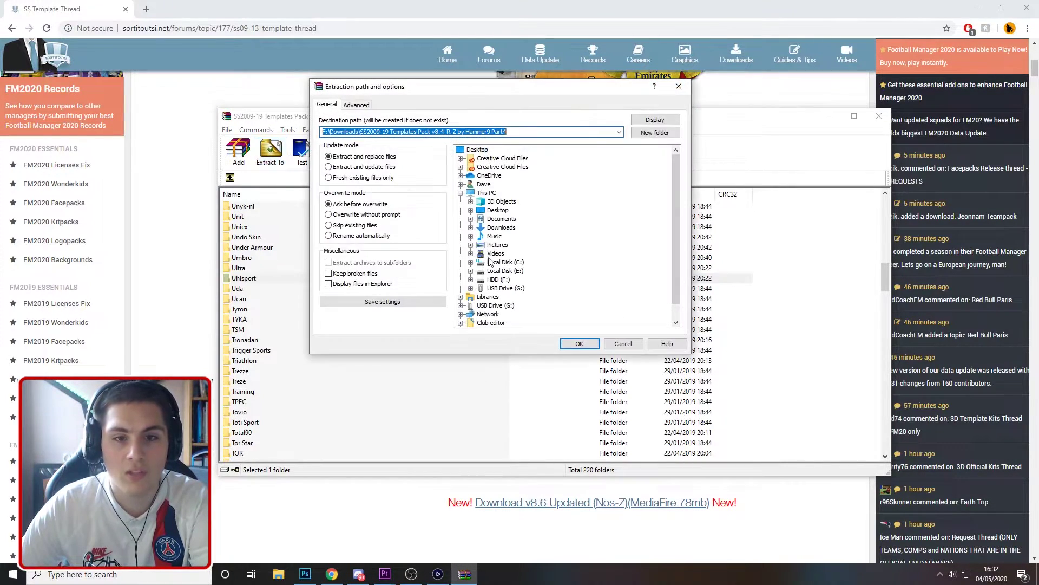
click(502, 219)
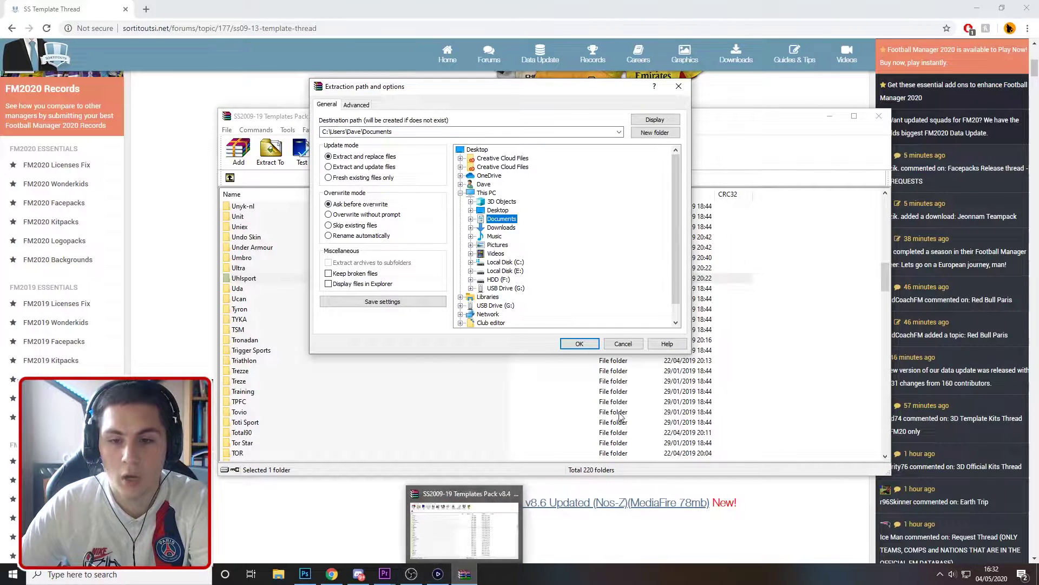
click(617, 342)
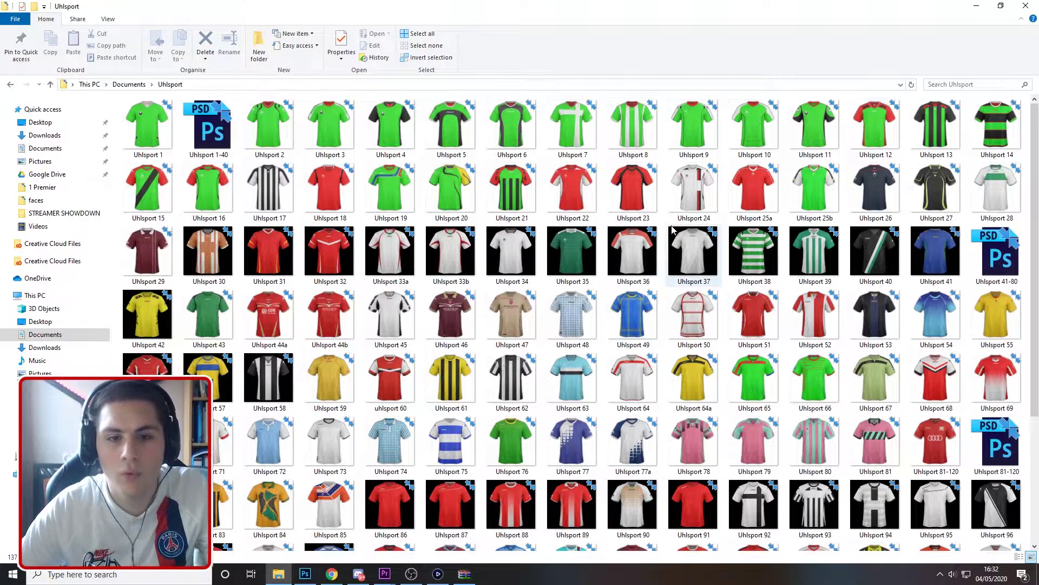
Display the kit previews in the extracted Uhlsport folder as extra large icons.
scroll(547, 222, down, 3)
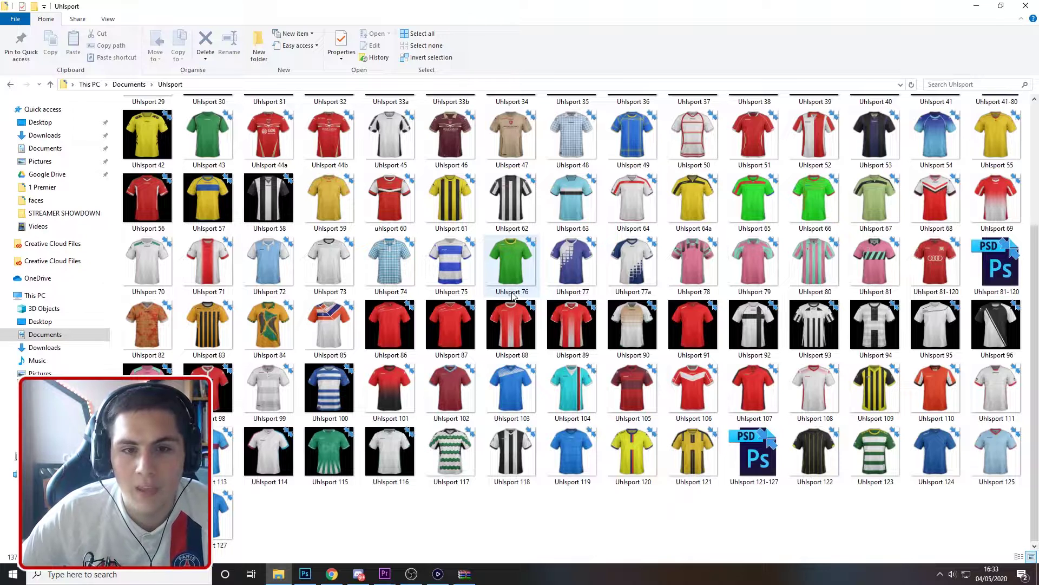
click(376, 203)
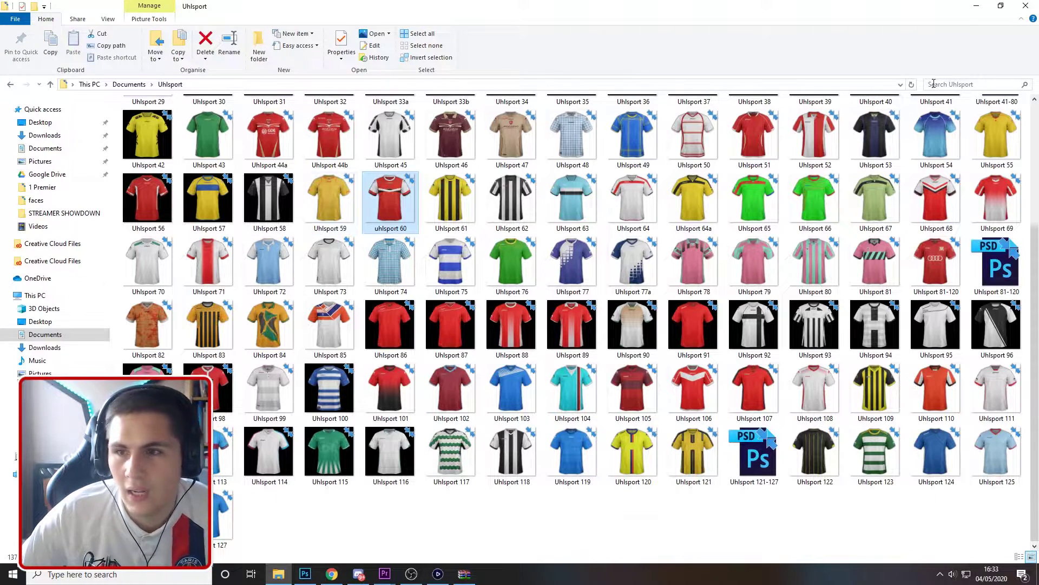
click(452, 504)
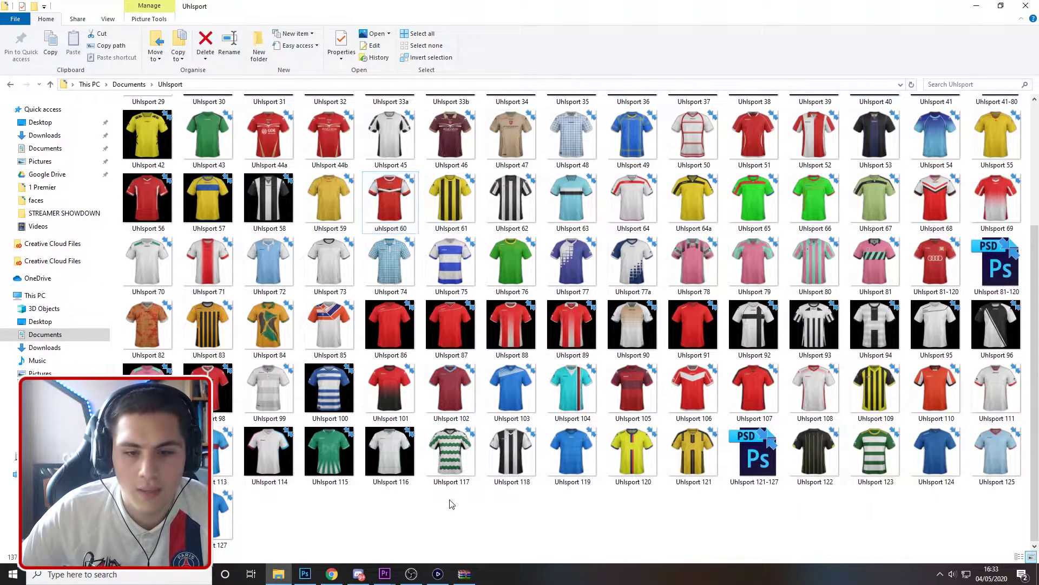
right_click(452, 503)
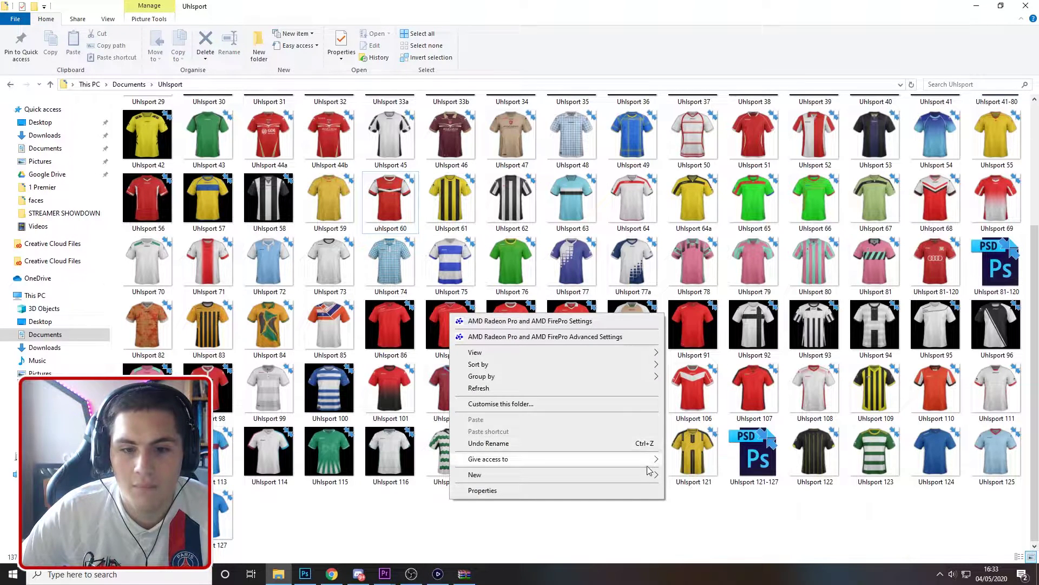
mouse_move(640, 364)
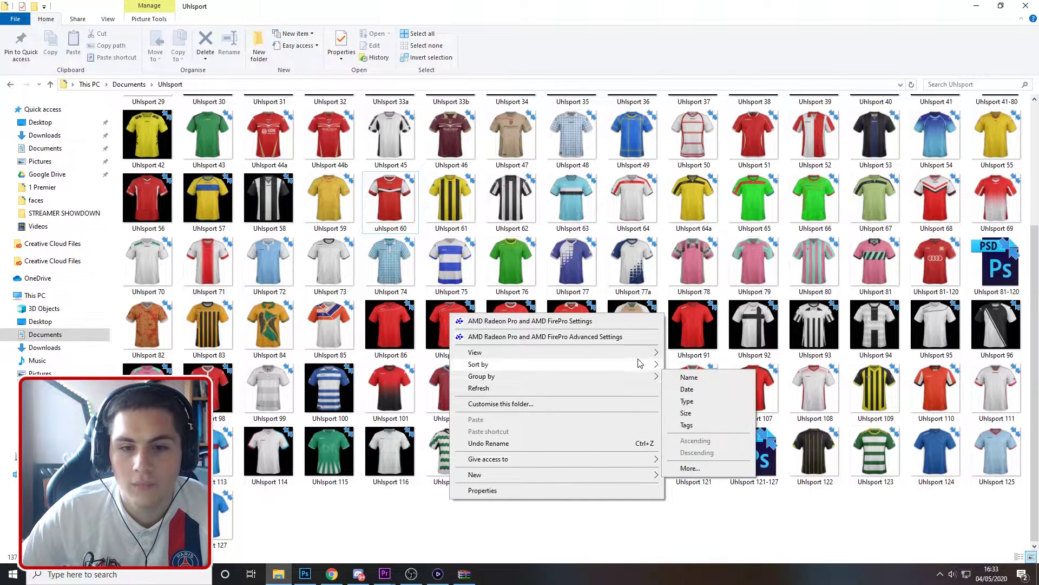
click(711, 356)
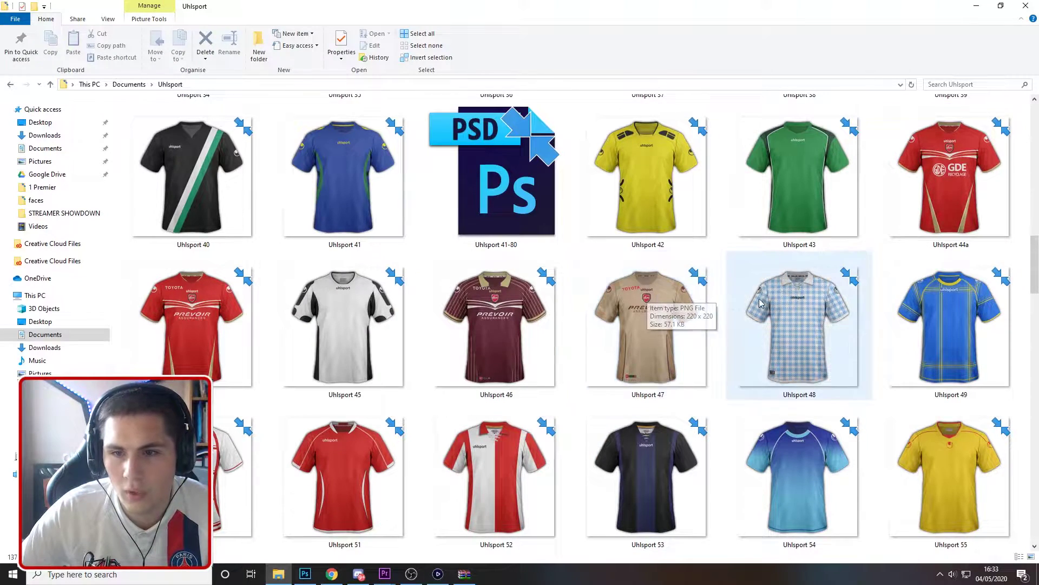
Pick the green Uhlsport 115 kit and open the matching Uhlsport 81-120 PSD file in Photoshop.
scroll(577, 350, down, 10)
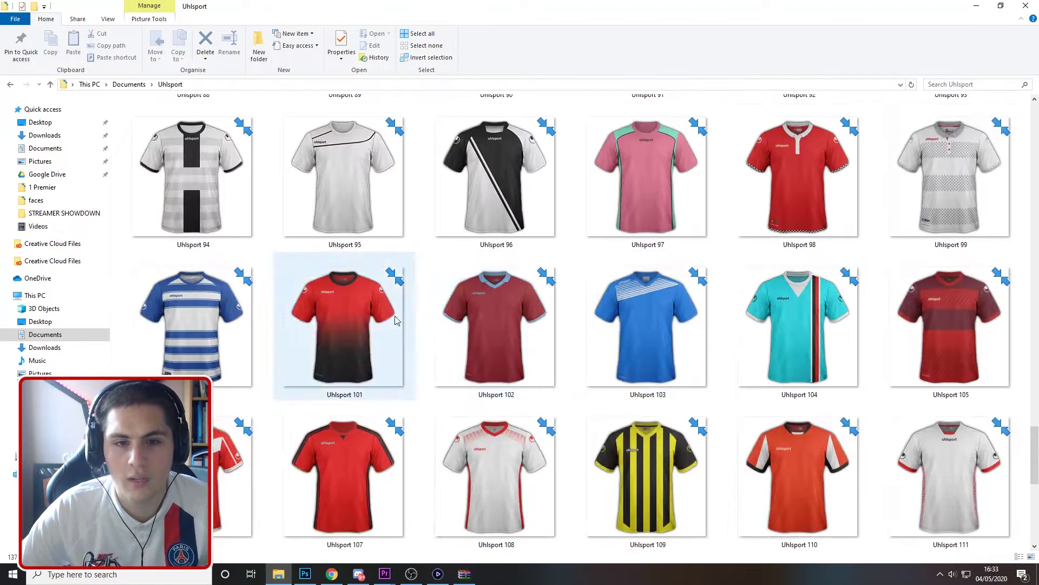
scroll(370, 364, down, 3)
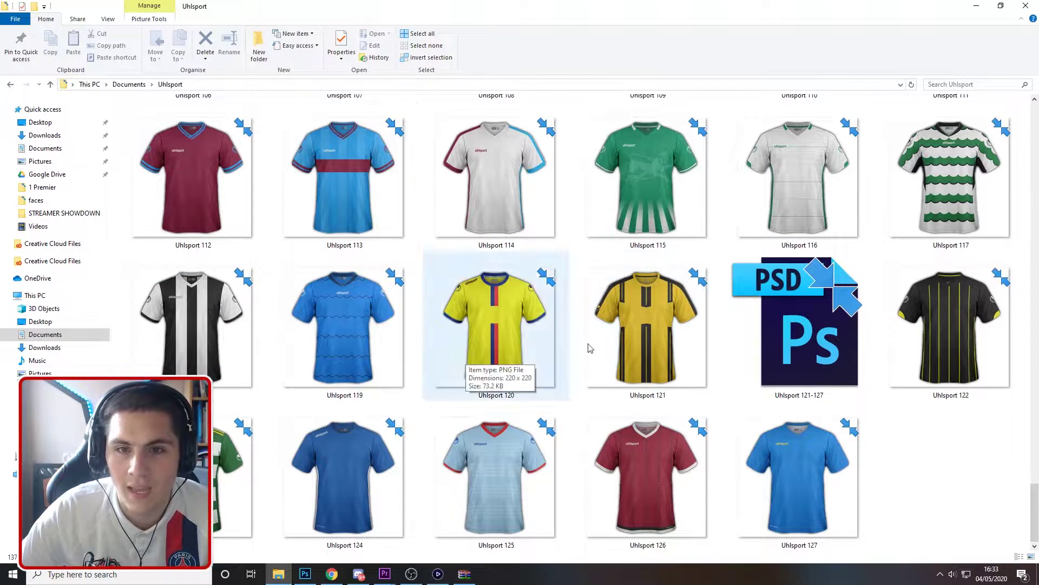
click(608, 168)
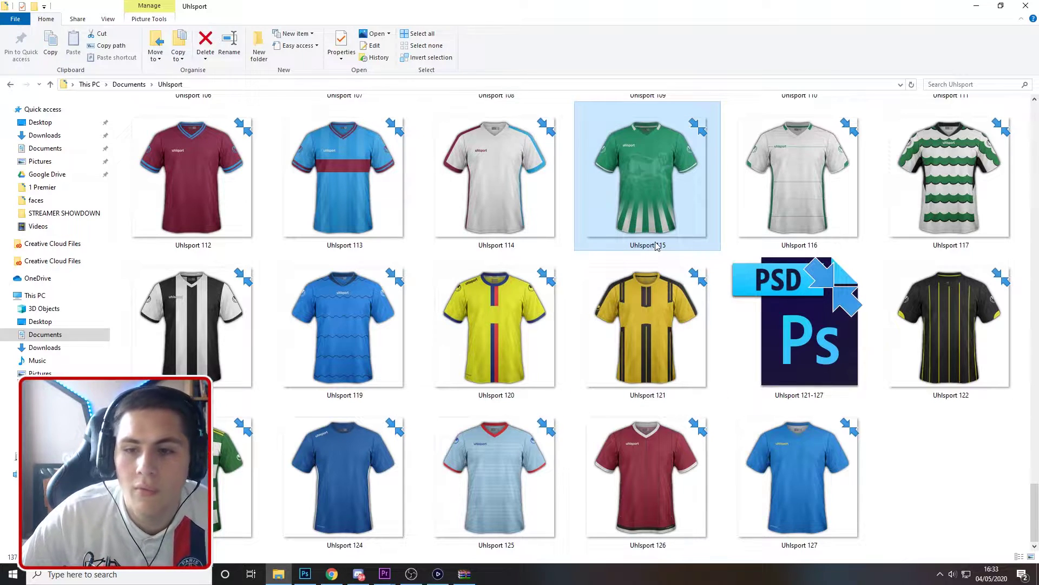
scroll(658, 250, up, 10)
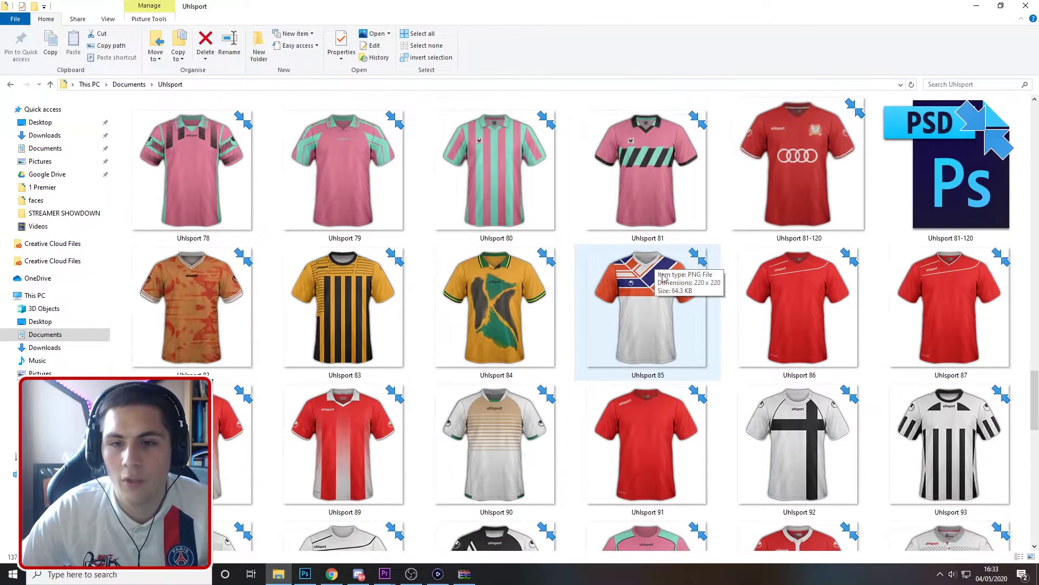
click(937, 228)
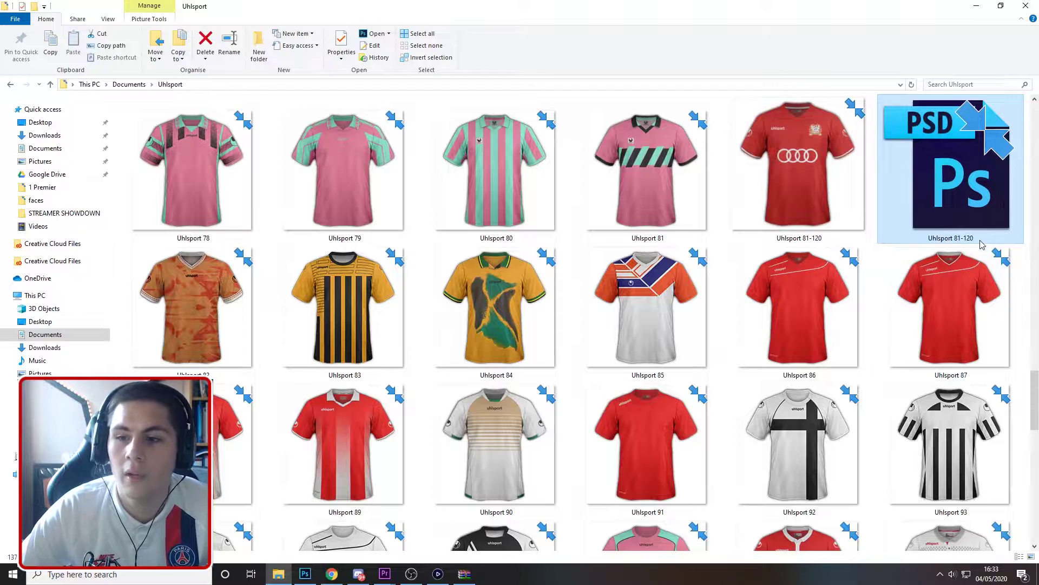
double_click(933, 197)
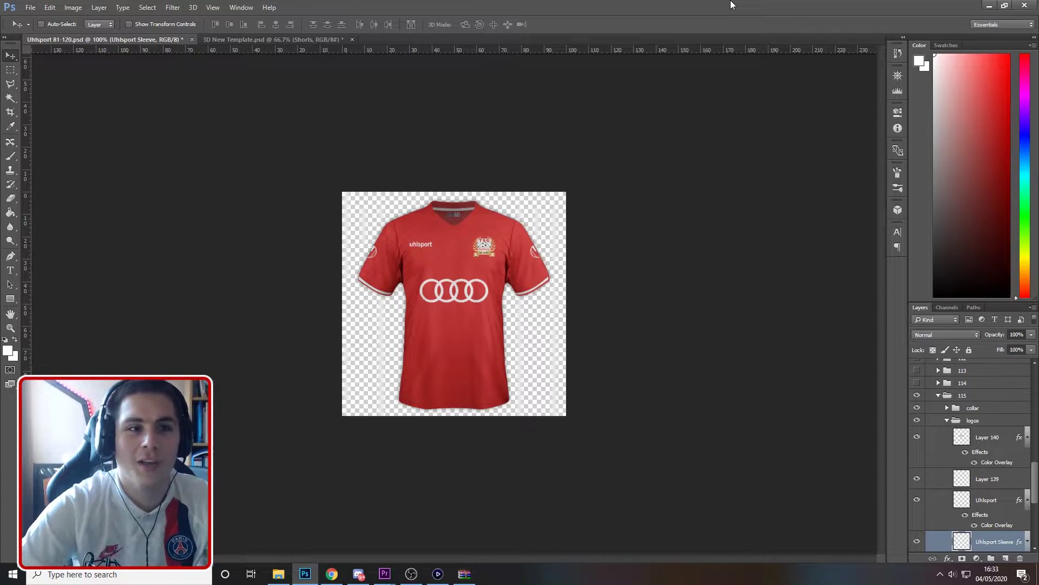
Collapse the logos and 115 layer groups and hide group 115 so only the base shirt shows.
click(945, 424)
click(947, 420)
click(938, 395)
click(922, 395)
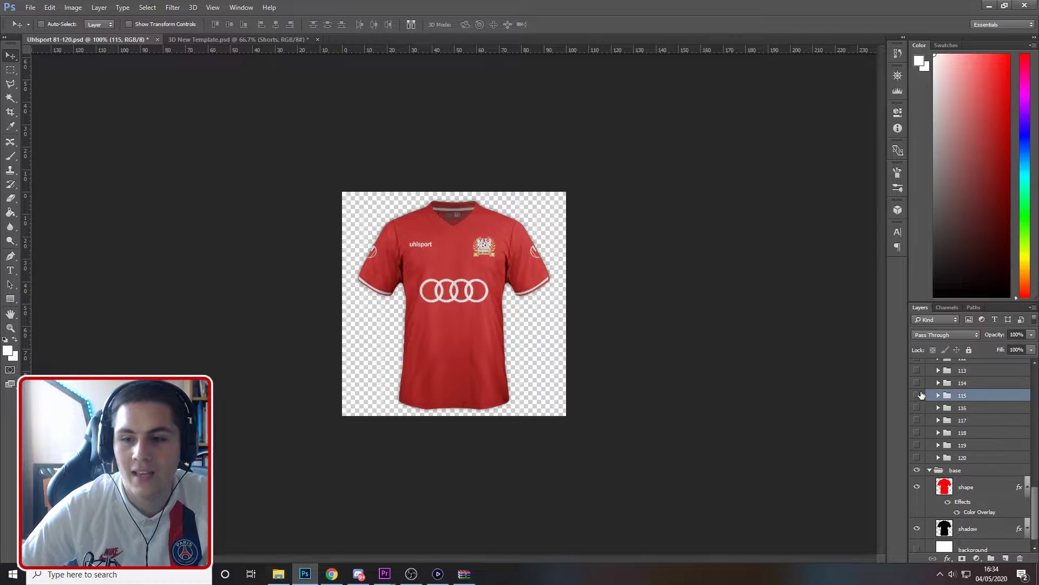
scroll(958, 455, down, 1)
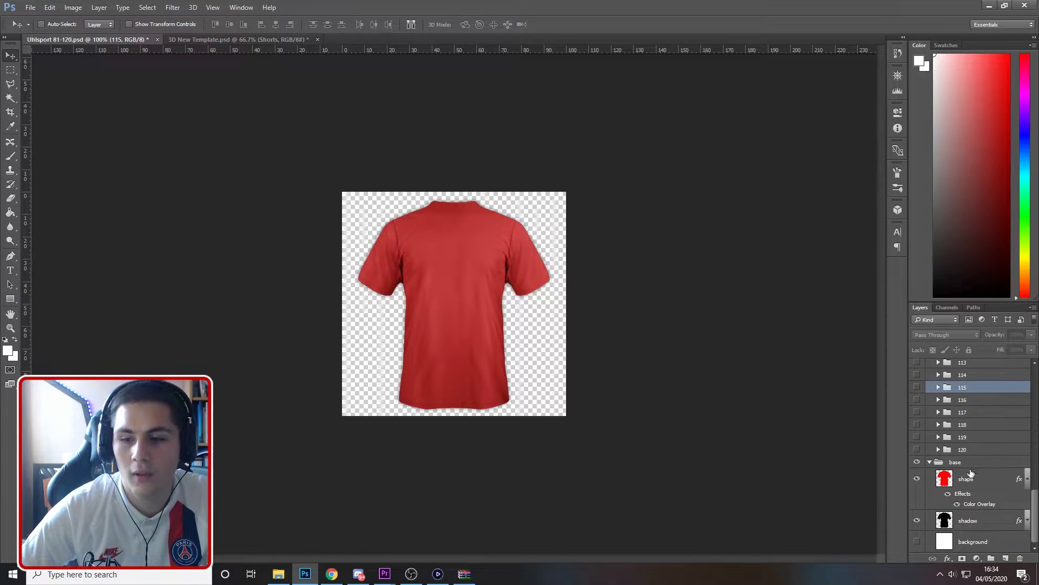
click(978, 480)
double_click(984, 478)
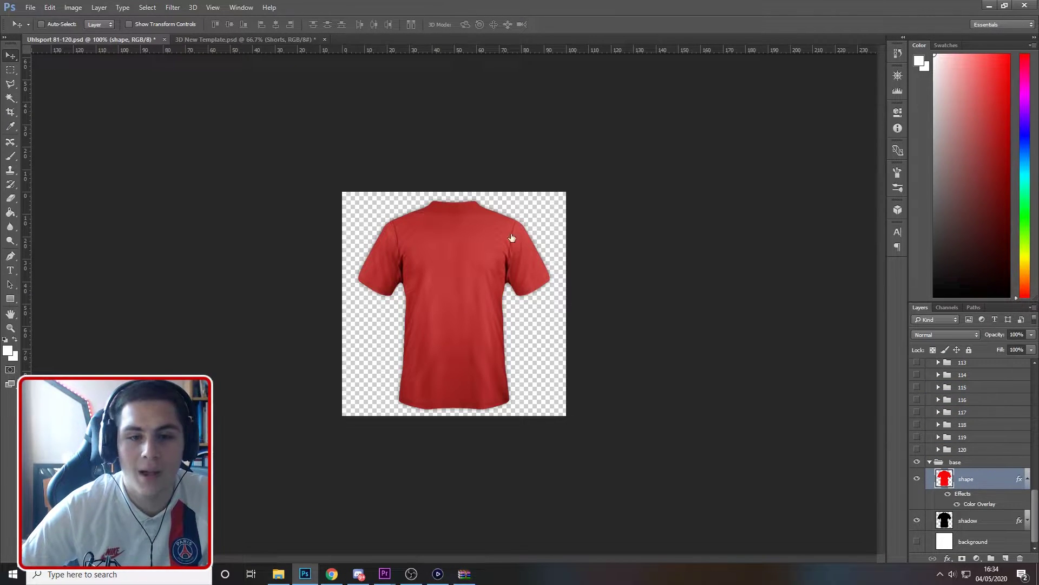
click(979, 149)
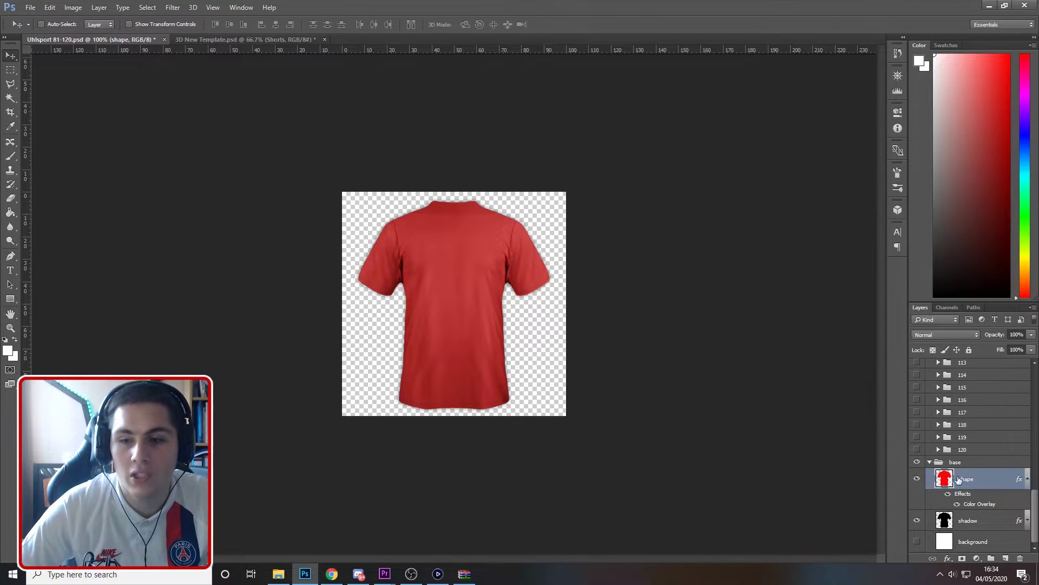
Show shirt group 89 and expand it to reveal its collar, logos and design subgroups.
scroll(1036, 498, up, 10)
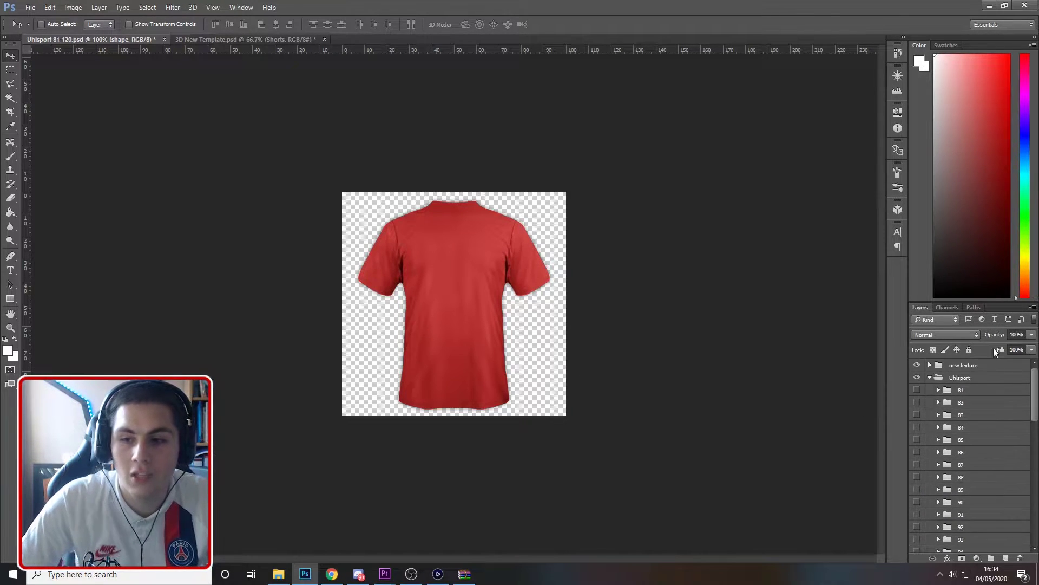
scroll(1002, 512, down, 1)
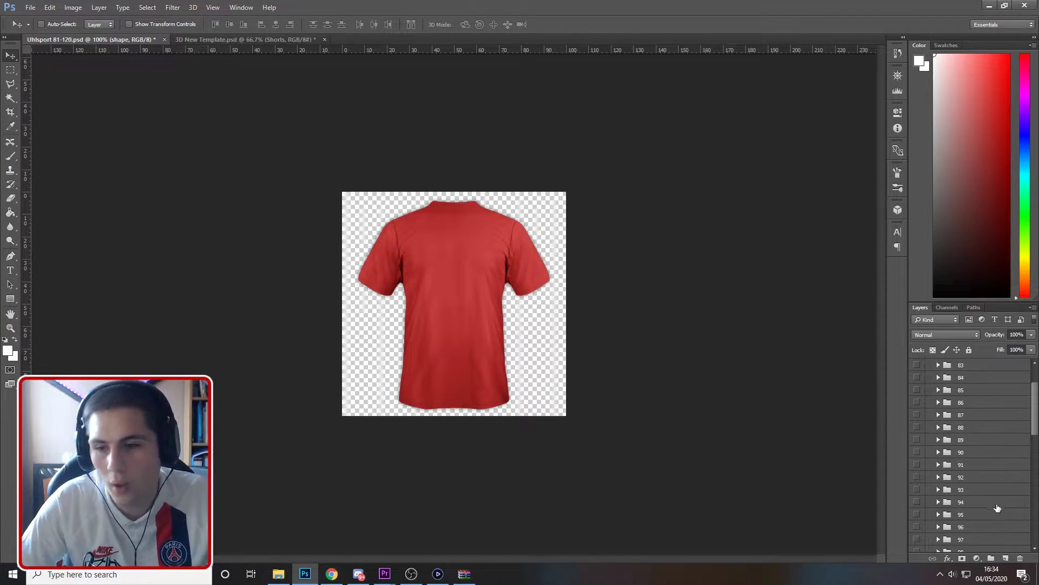
click(917, 439)
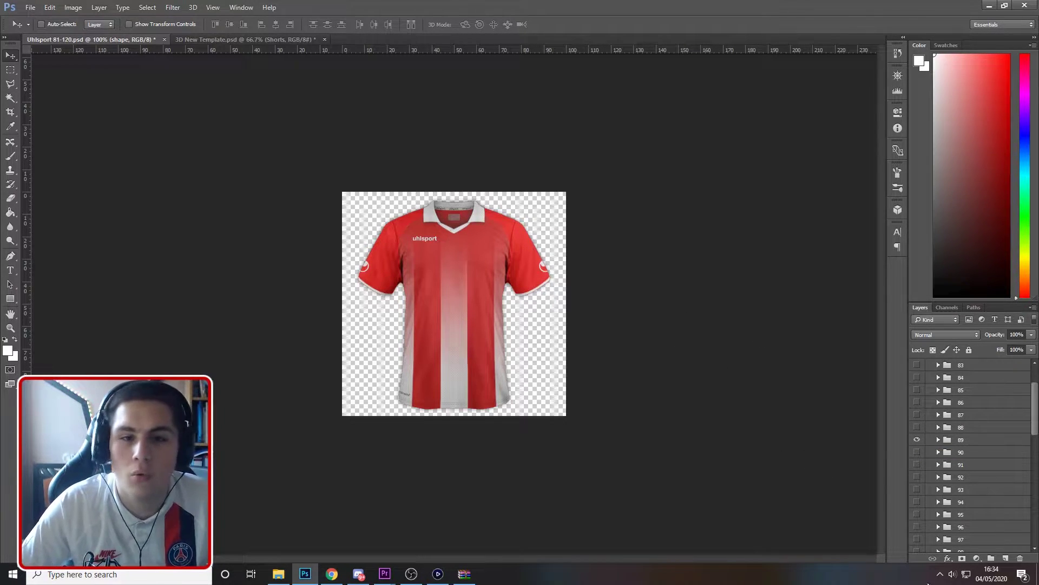
scroll(1005, 447, down, 3)
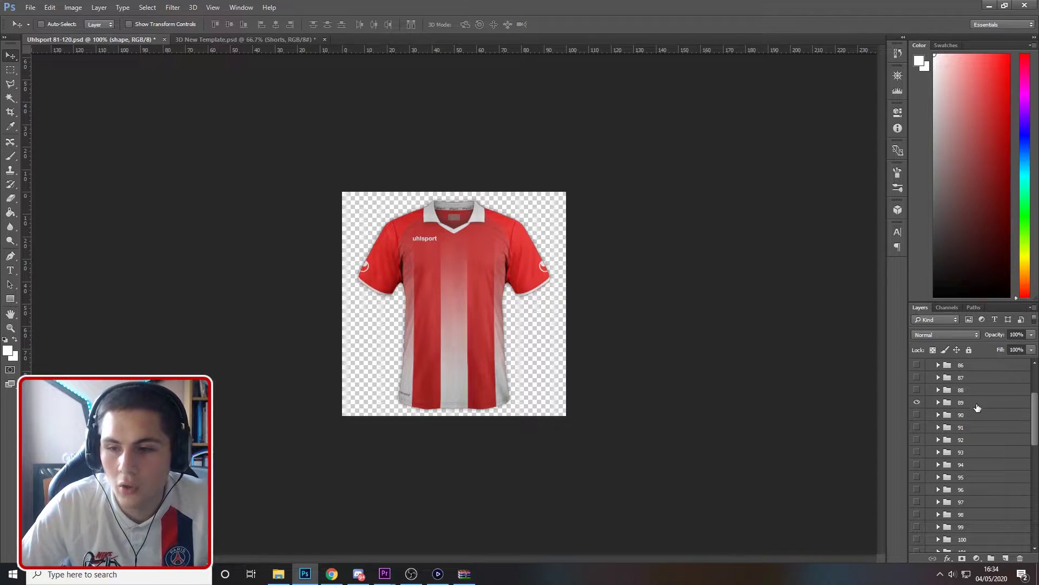
click(940, 402)
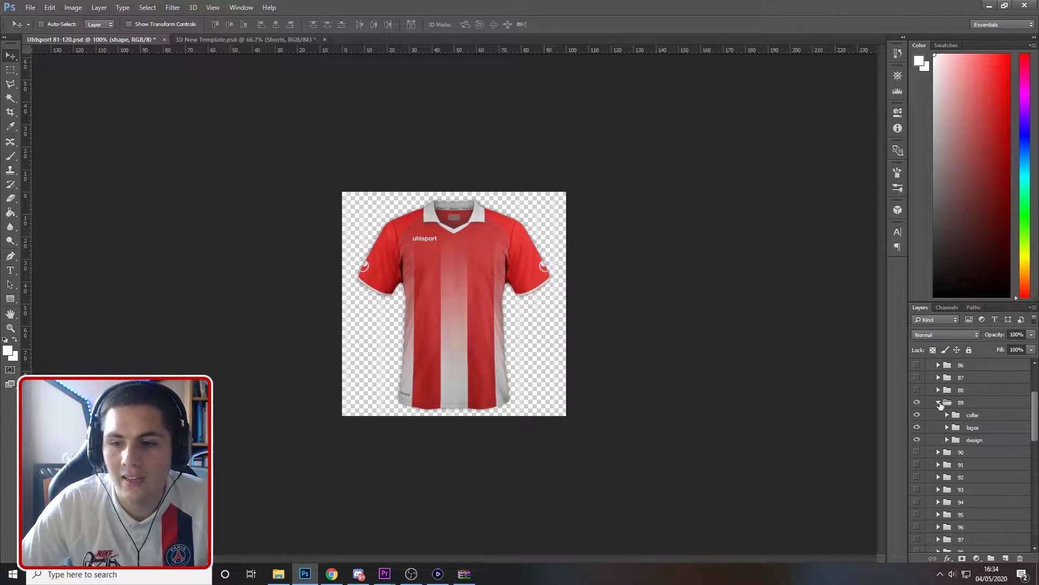
scroll(991, 401, down, 1)
Toggle the visibility of group 89's collar subgroup to check which part of the shirt it controls.
click(951, 404)
click(917, 402)
click(916, 403)
click(916, 403)
click(917, 403)
scroll(966, 463, down, 2)
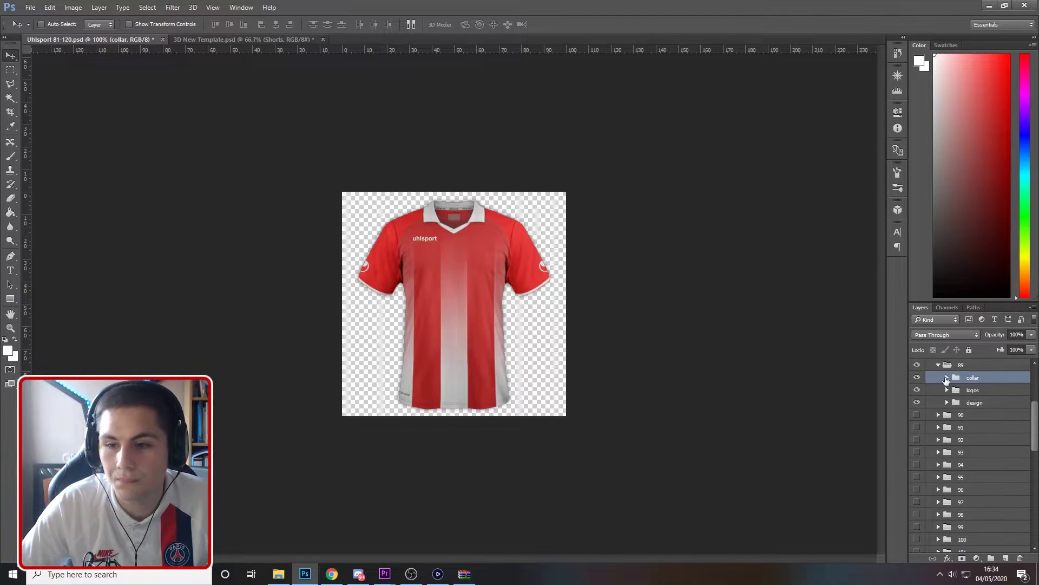
Expand the collar subgroup and toggle its sides and front1 layers to check which collar part each one covers.
click(947, 377)
scroll(944, 385, down, 1)
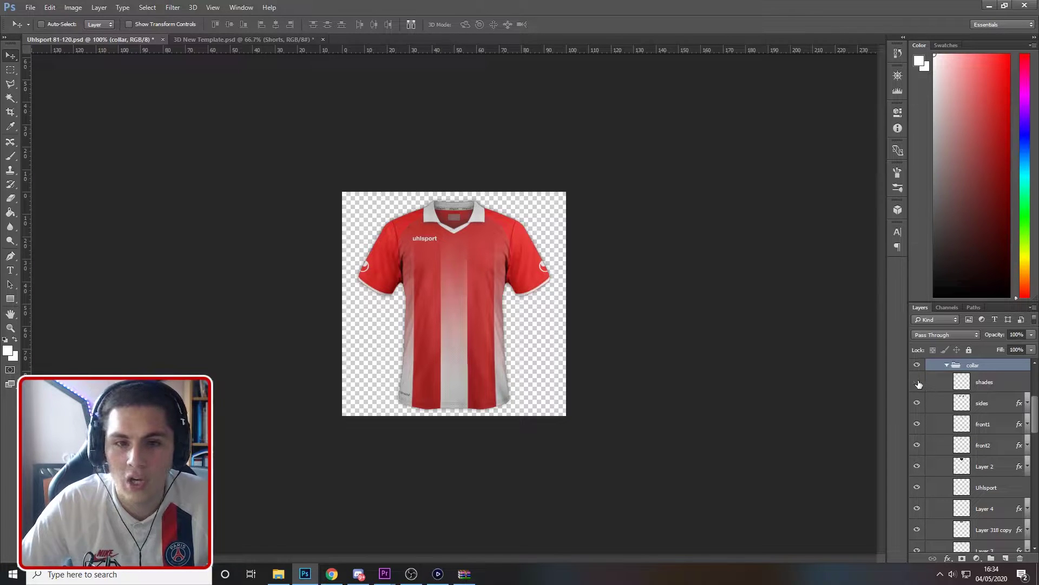
click(917, 403)
click(917, 402)
click(918, 402)
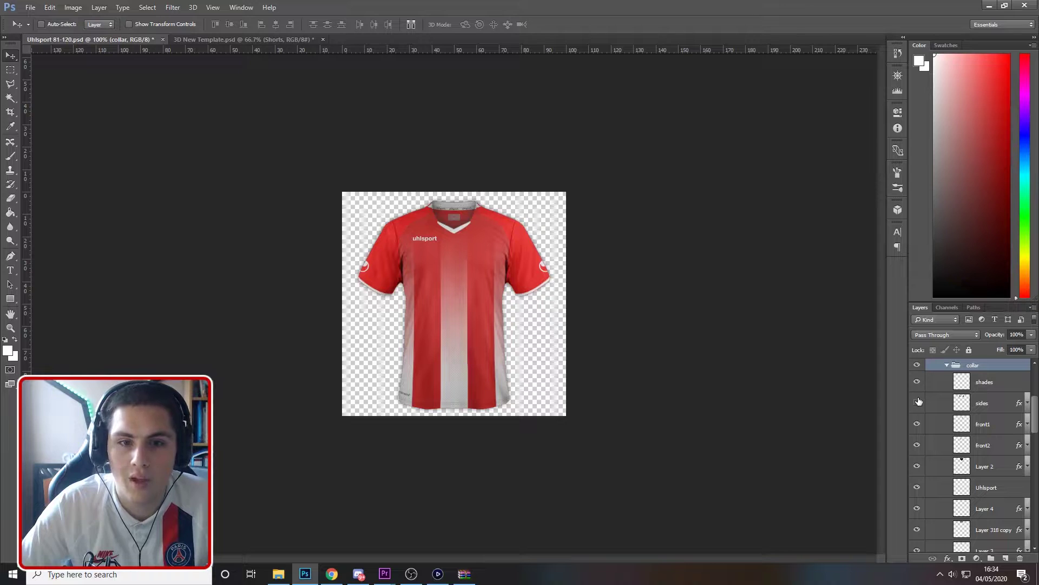
click(917, 402)
click(918, 423)
click(918, 423)
Try a blue 2400ff color overlay on the collar's sides layer.
click(999, 415)
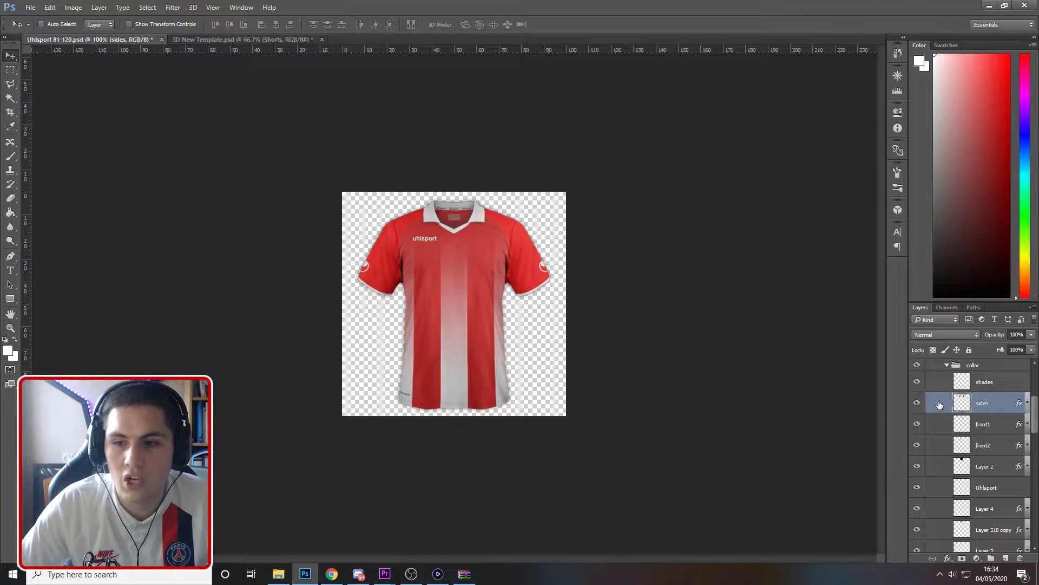
double_click(999, 412)
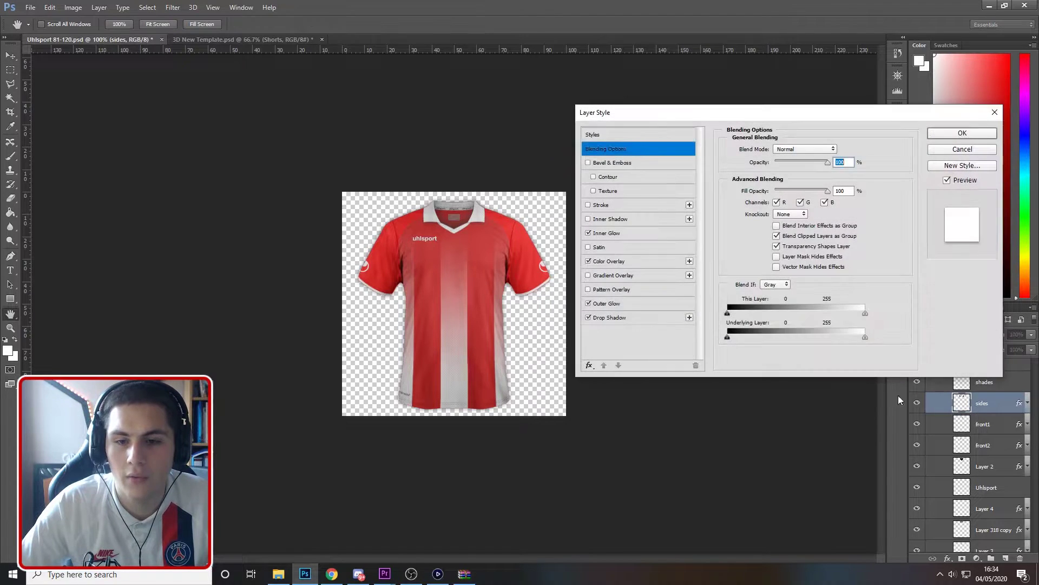
click(625, 262)
click(840, 149)
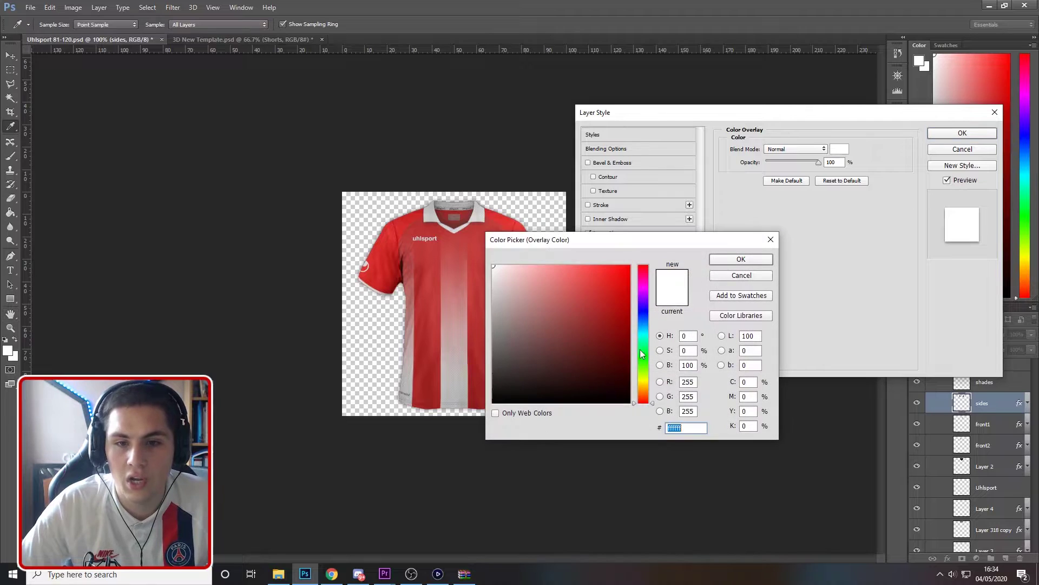
text(2400ff)
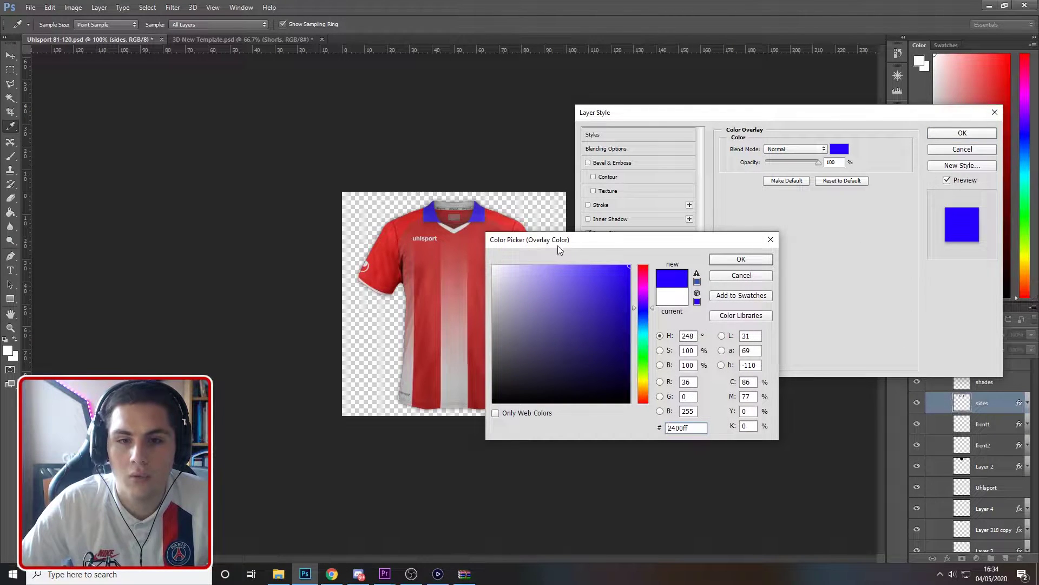
click(741, 260)
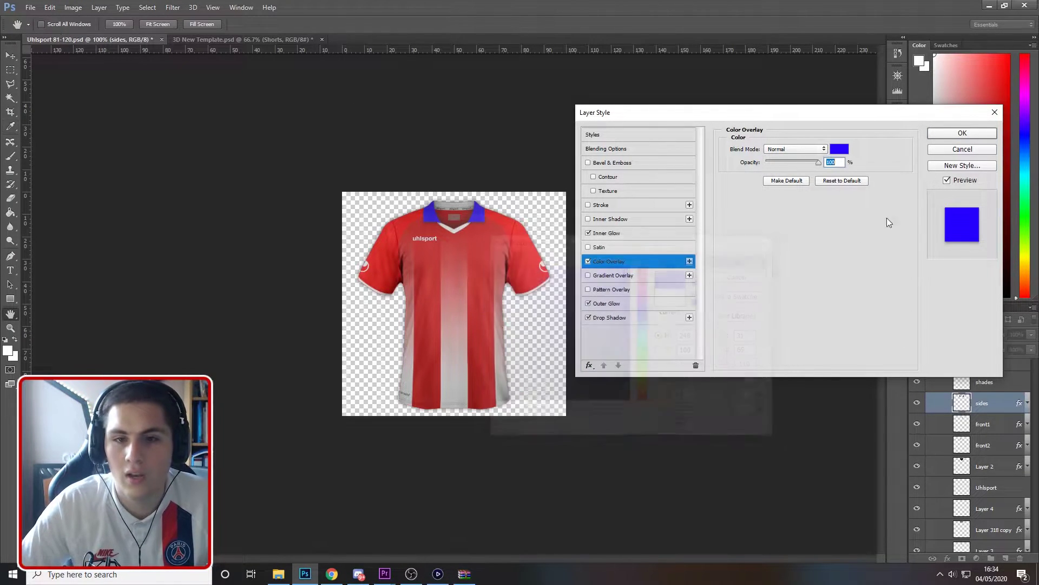
click(961, 150)
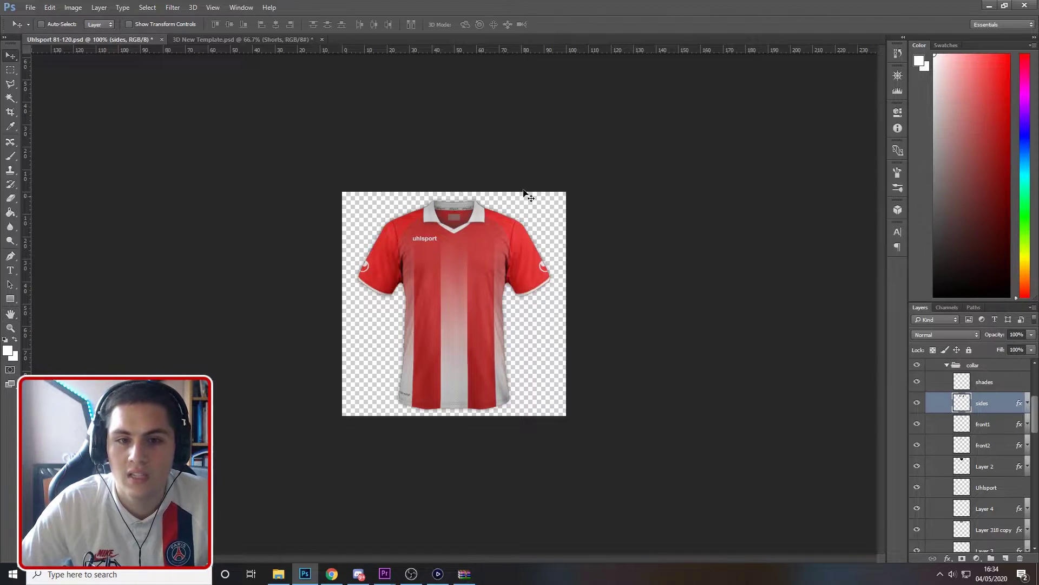
Collapse the collar subgroup, then hide the stripes layer inside group 89's design subgroup.
scroll(969, 444, up, 2)
click(944, 406)
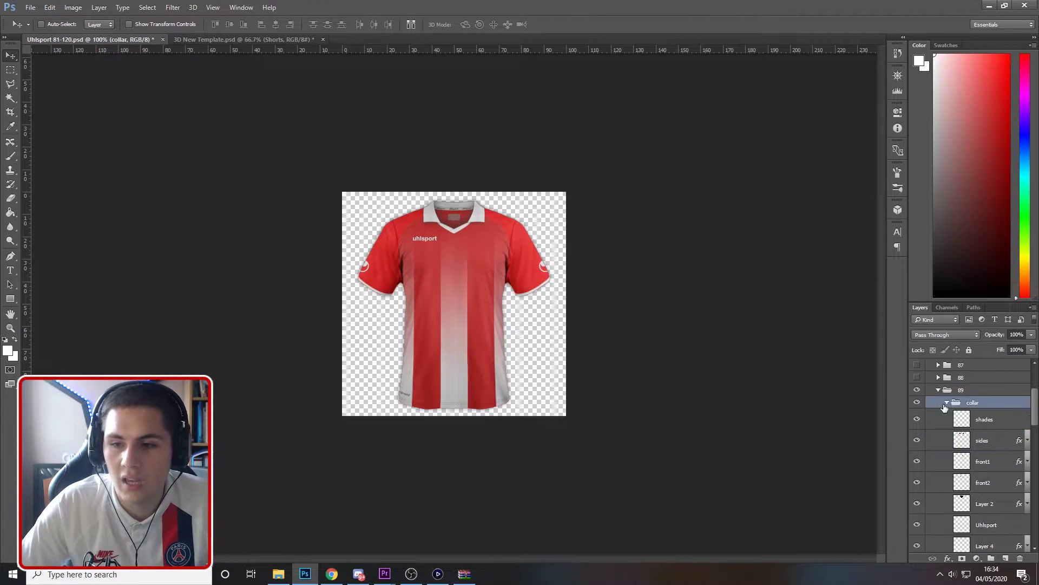
click(947, 403)
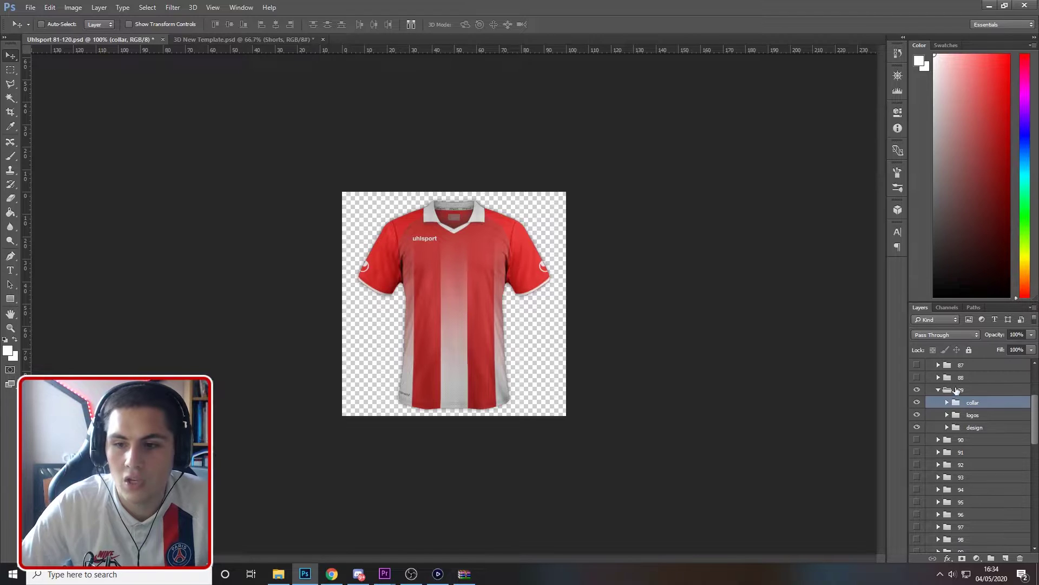
click(948, 427)
scroll(969, 422, down, 1)
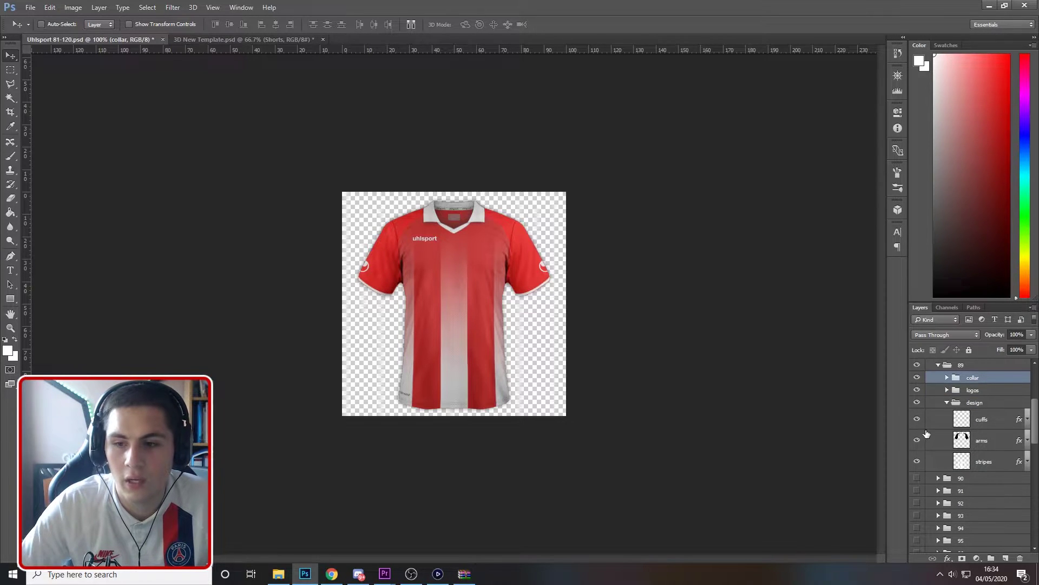
click(926, 462)
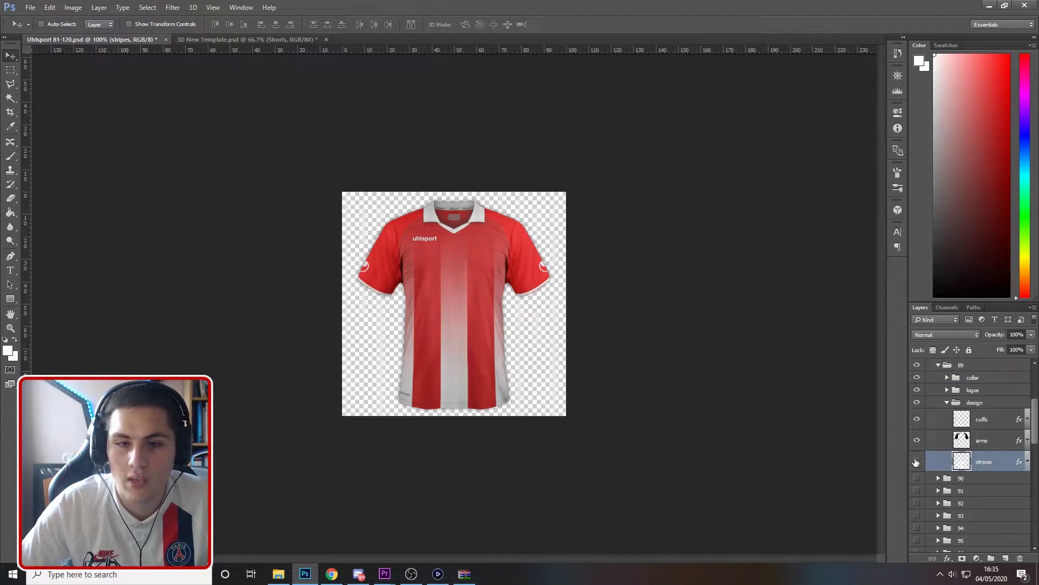
click(916, 461)
Check what the arms layer covers and set its color overlay to white.
click(930, 442)
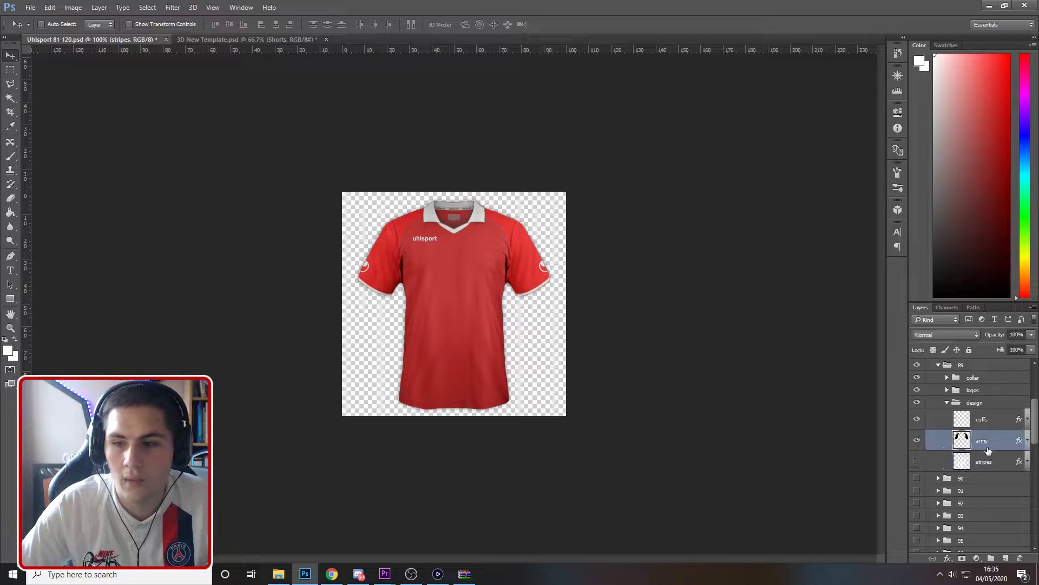
click(917, 441)
click(917, 441)
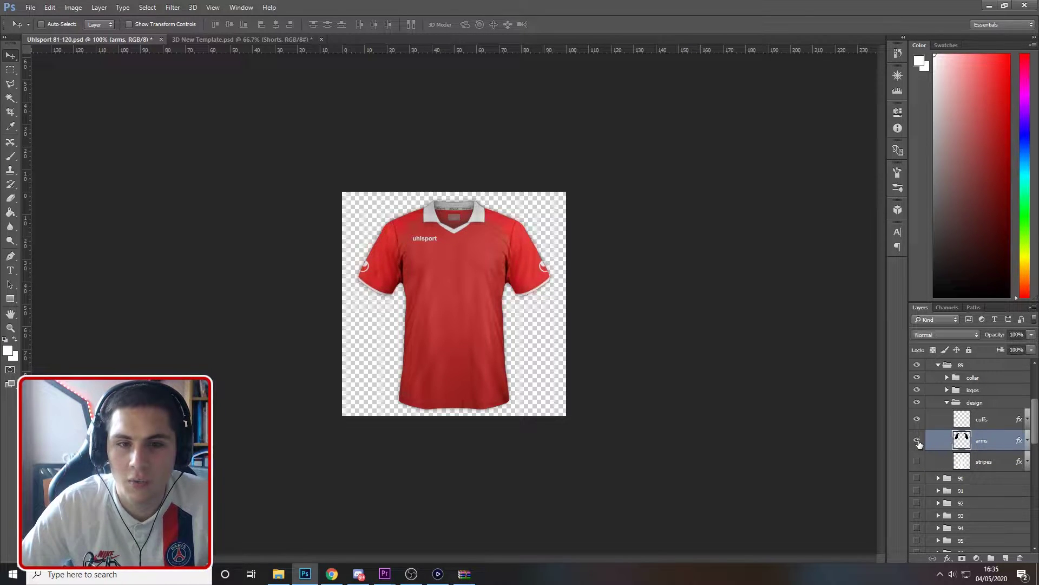
double_click(943, 444)
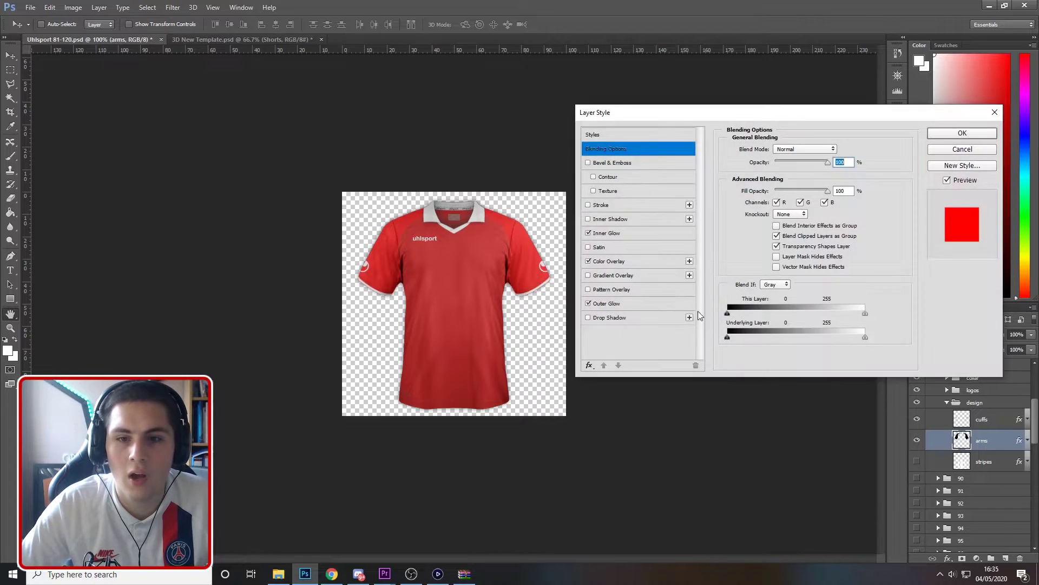
click(841, 149)
click(493, 266)
click(737, 260)
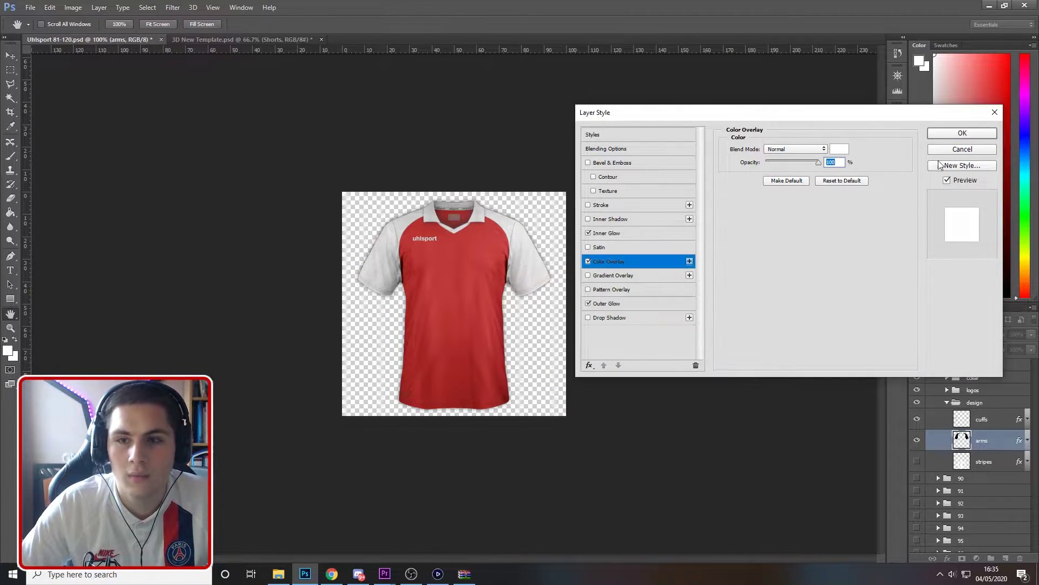
click(934, 133)
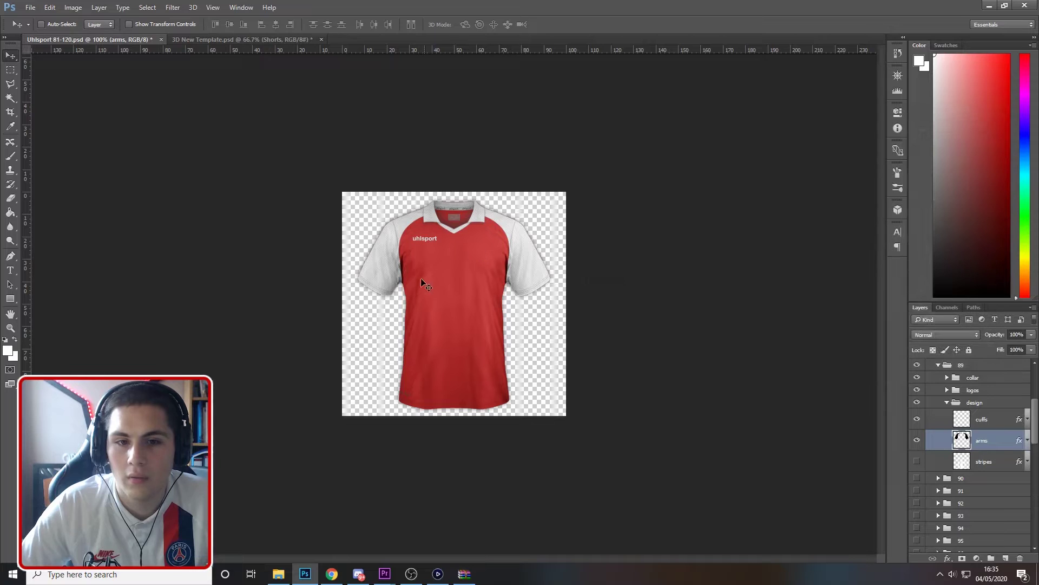
Collapse the design subgroup and set a red color overlay on the uhl sleeves layer in the logos subgroup.
click(947, 403)
click(947, 391)
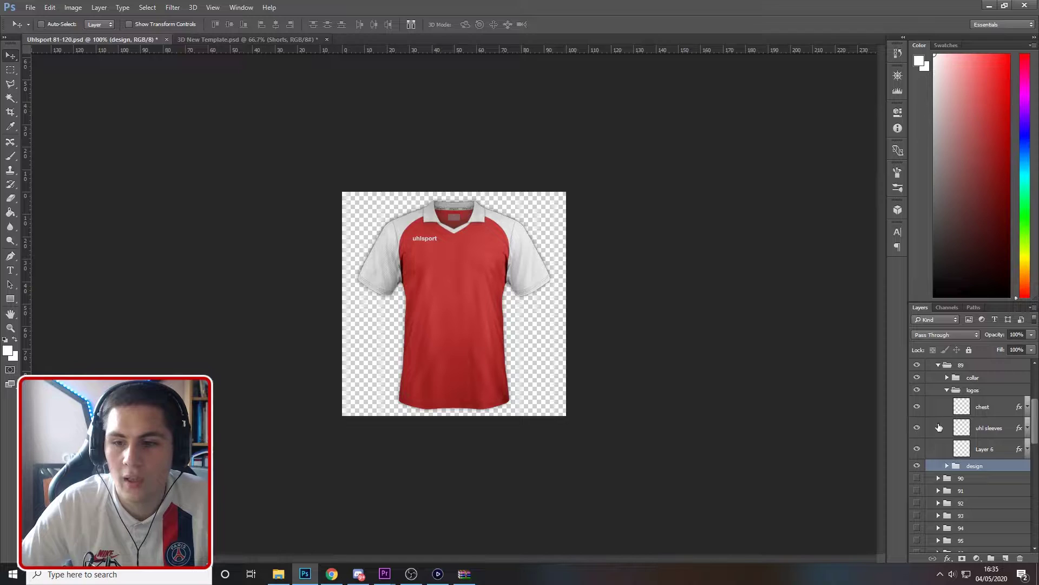
double_click(939, 427)
click(623, 264)
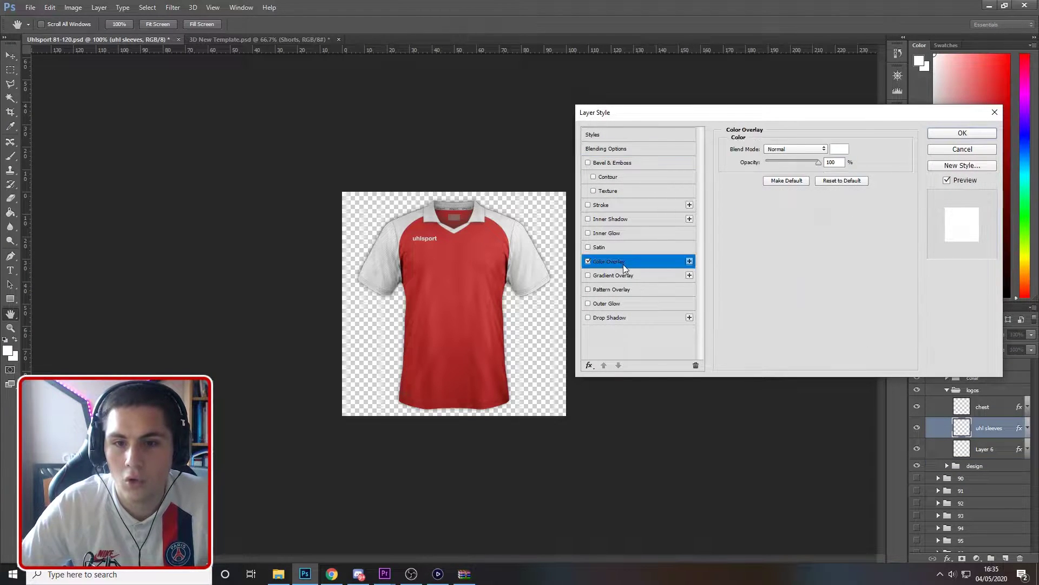
click(839, 149)
click(630, 276)
click(740, 259)
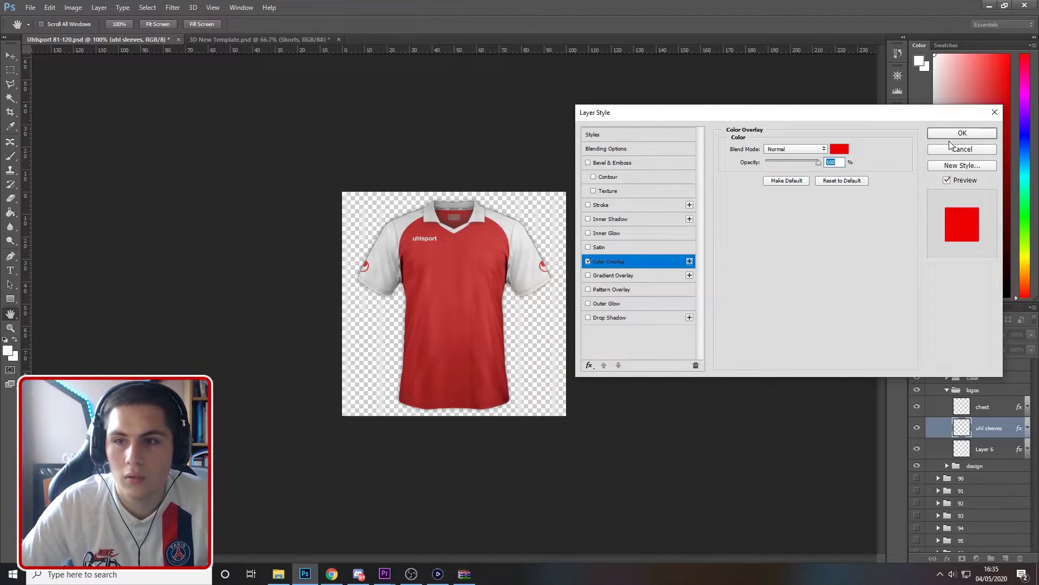
click(940, 134)
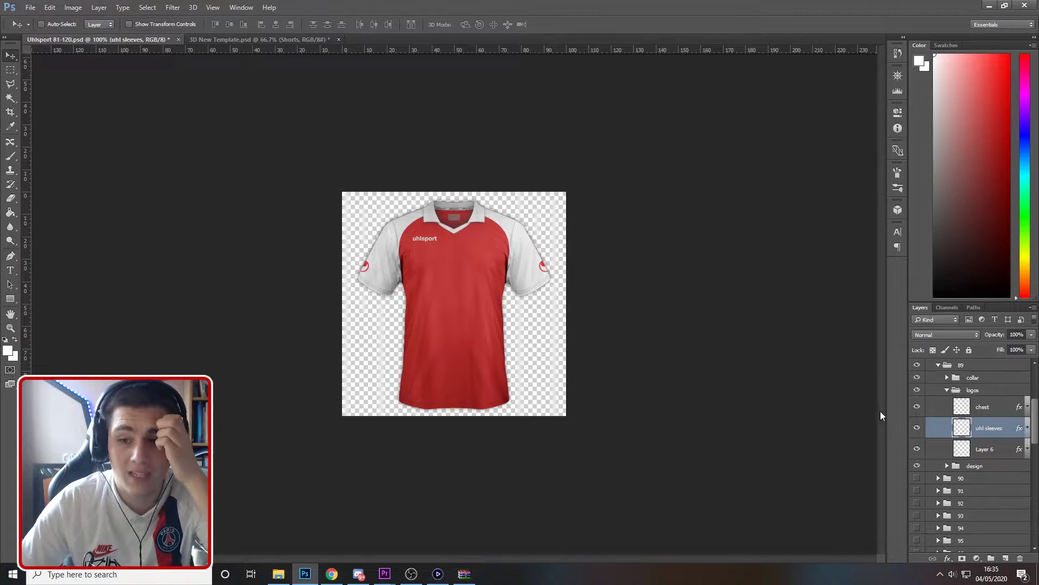
Hide and collapse group 89 and show shirt group 115 instead.
click(944, 390)
click(946, 390)
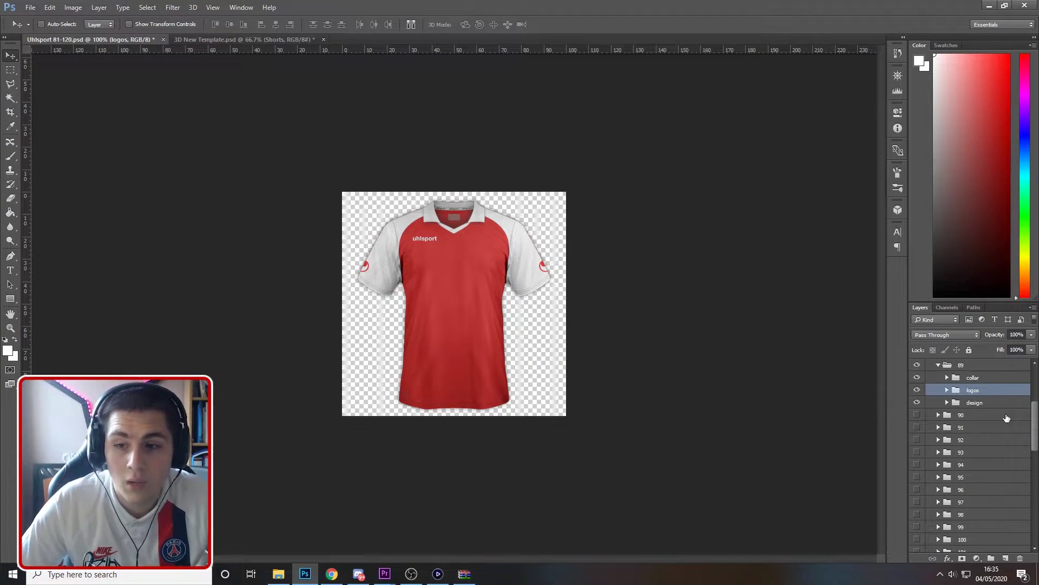
click(948, 390)
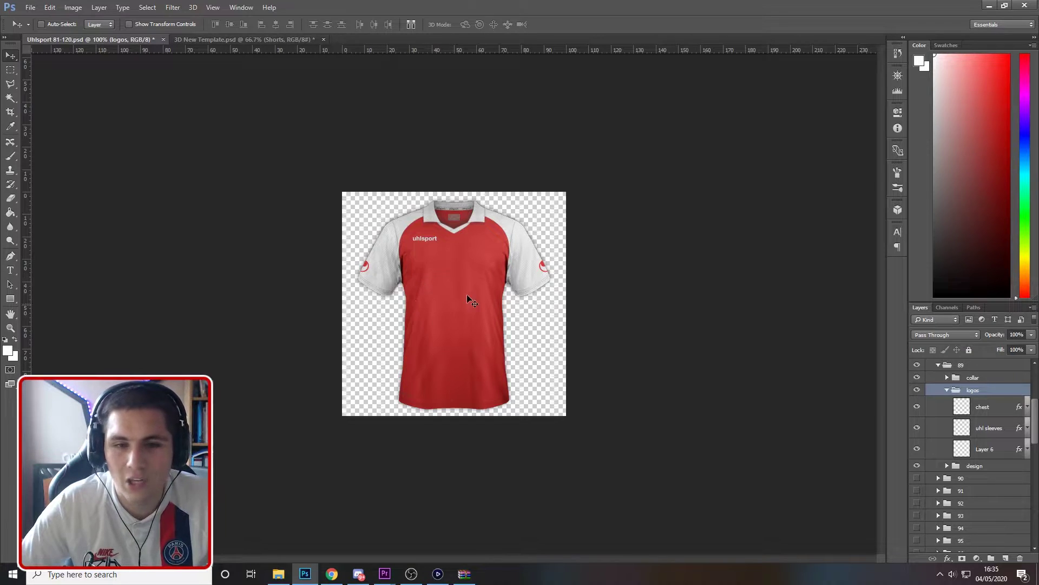
click(916, 365)
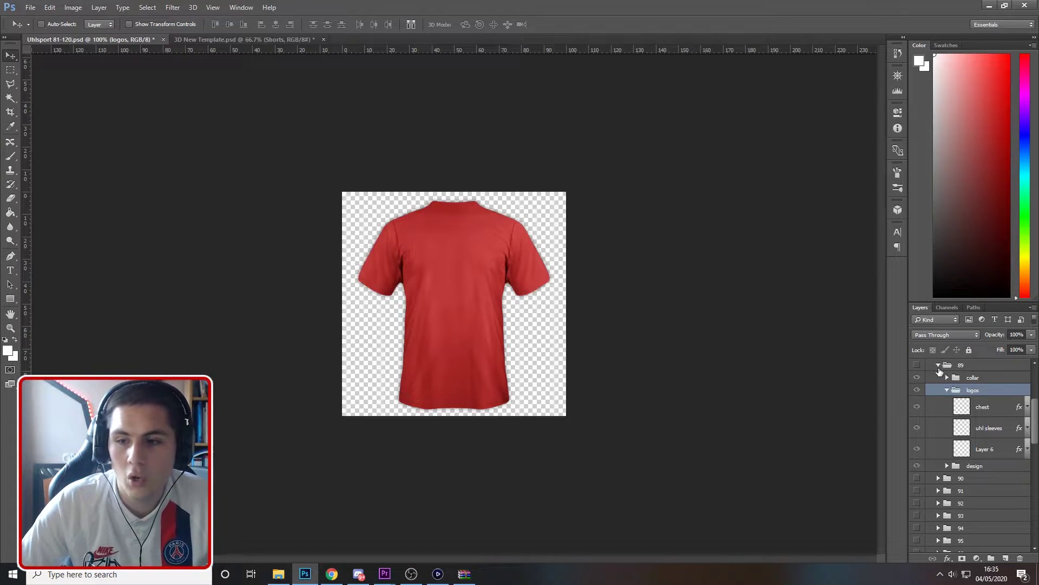
click(939, 366)
scroll(937, 411, down, 5)
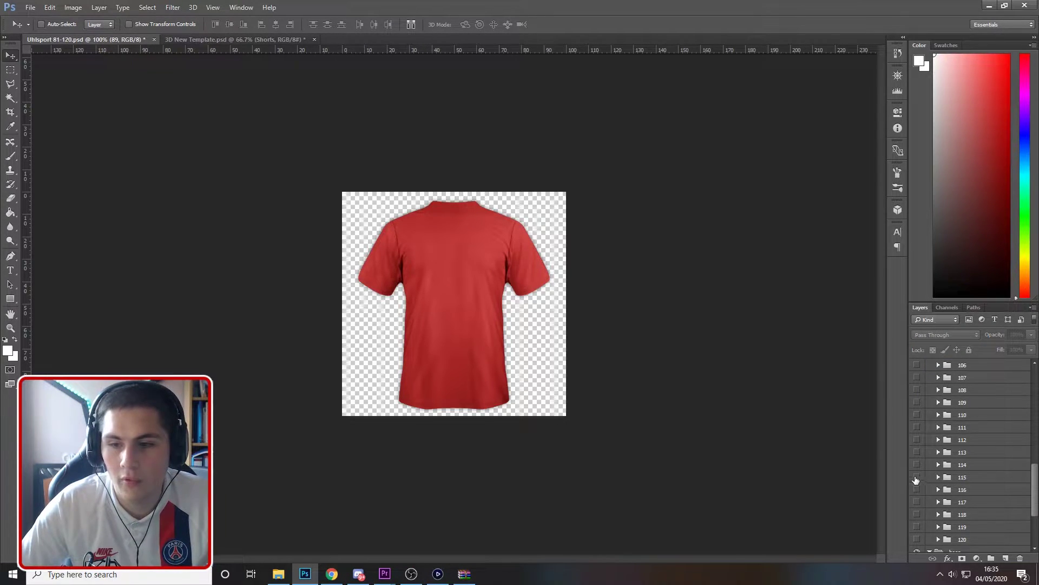
click(917, 477)
scroll(937, 444, down, 2)
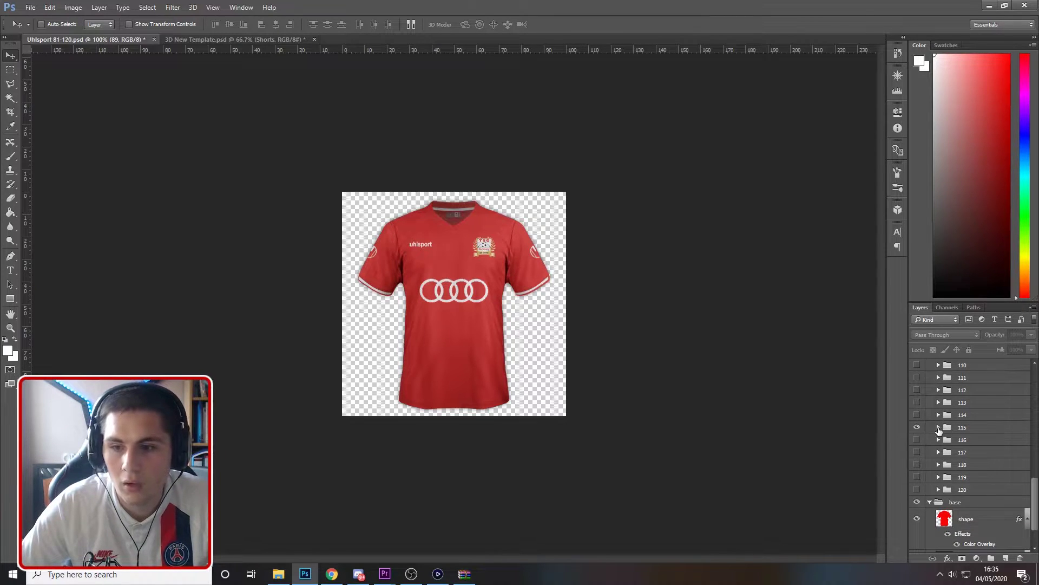
Expand group 115 and its logos subgroup, then check what Layer 140 covers and which layer style it uses.
click(939, 428)
click(954, 452)
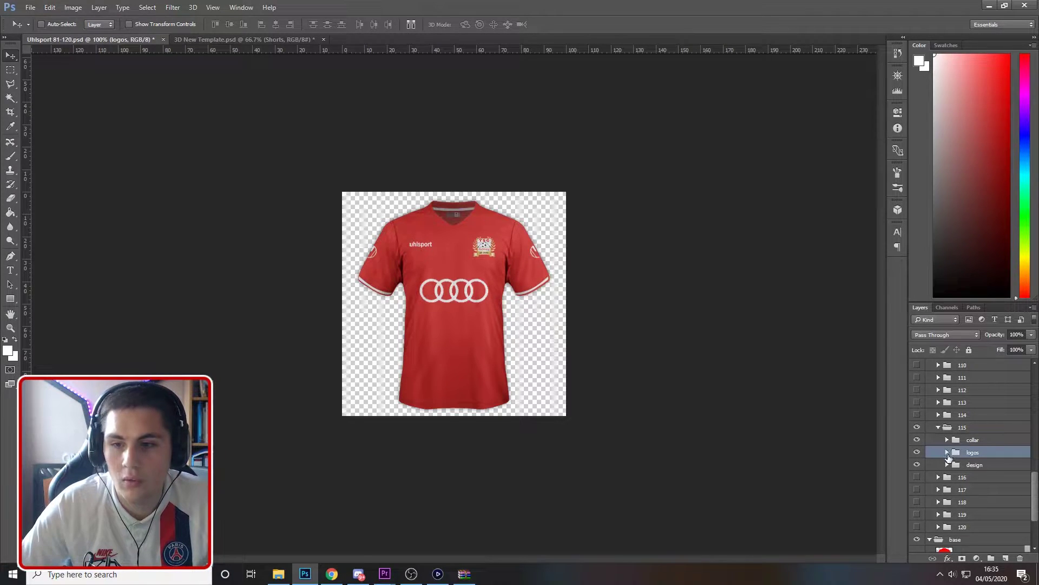
click(948, 453)
scroll(942, 454, down, 1)
click(917, 446)
click(917, 447)
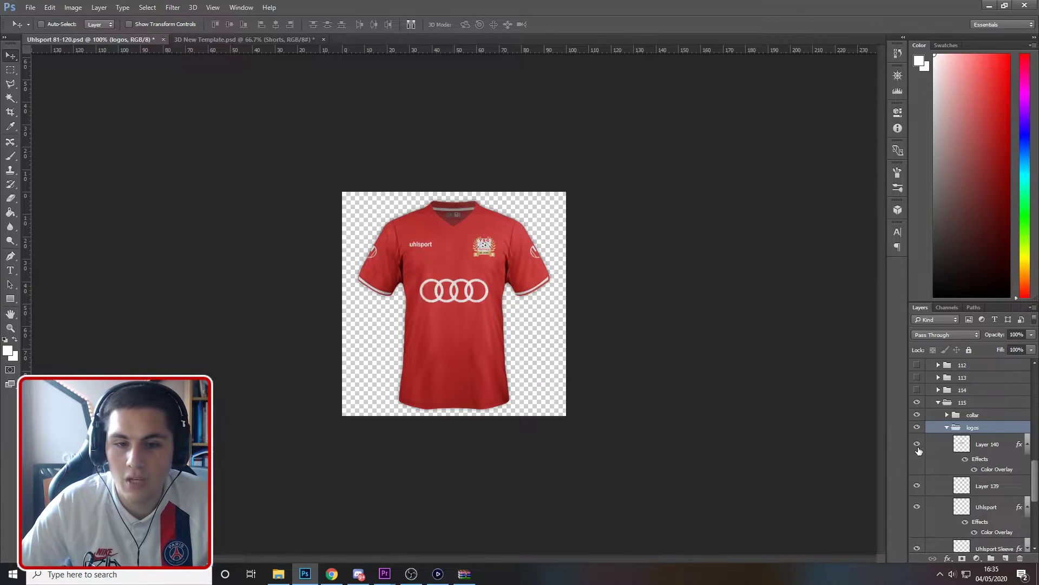
click(991, 460)
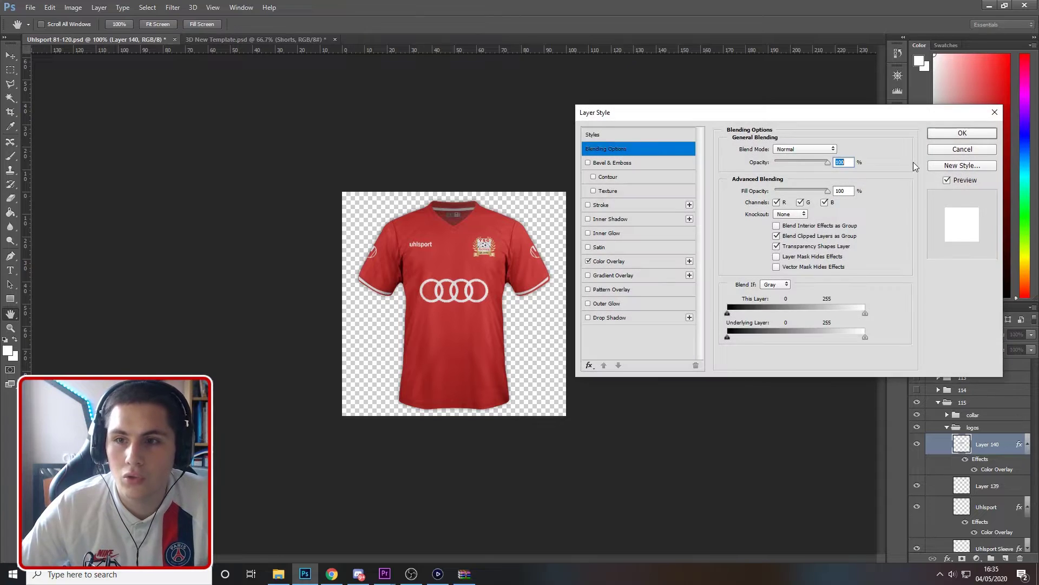
click(941, 151)
Switch to Chrome and search Google Images for "audi logo" in a new tab.
click(331, 574)
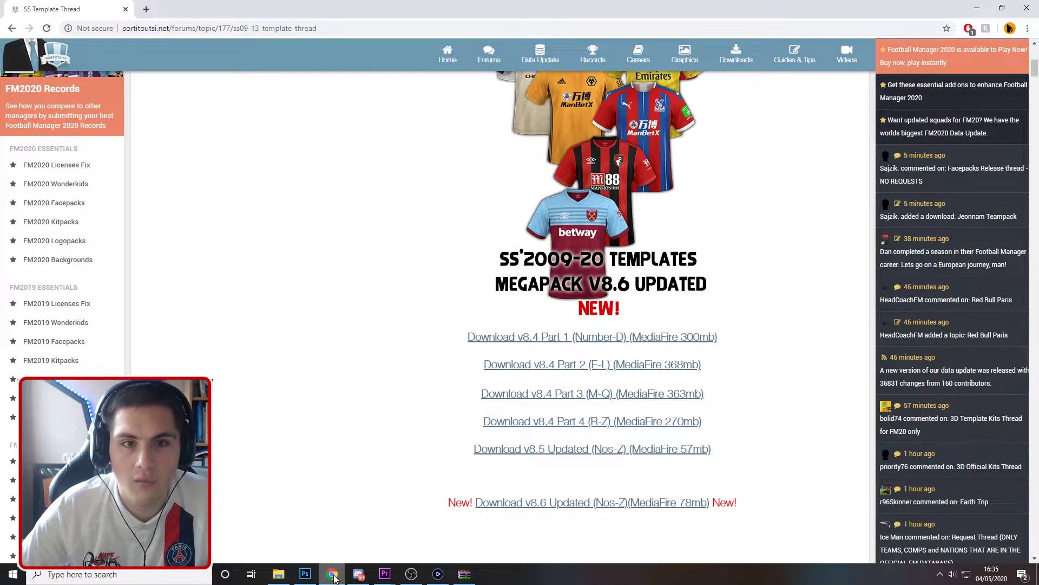
click(145, 9)
text(audi logo)
key(Return)
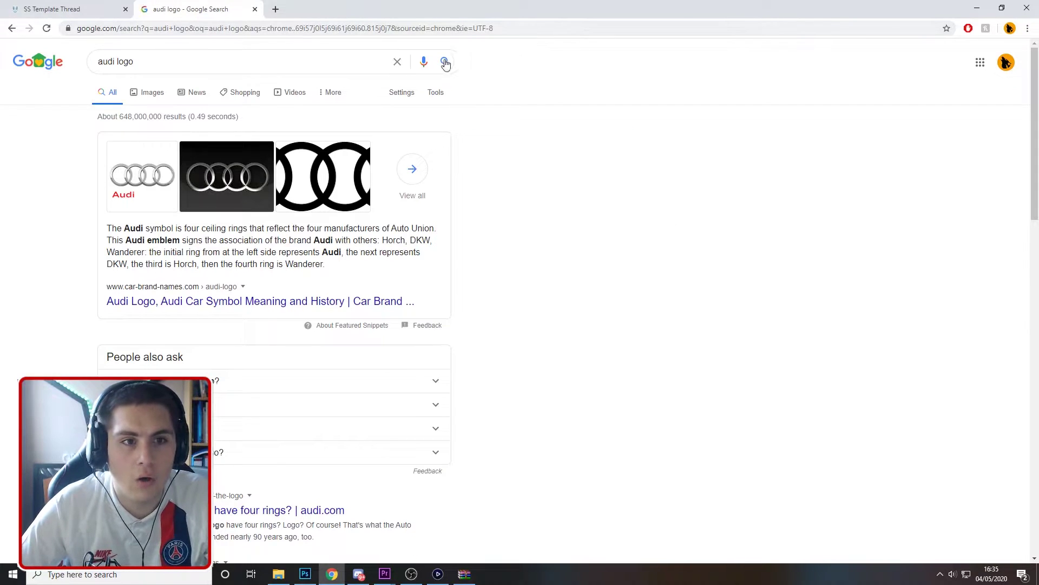
click(147, 93)
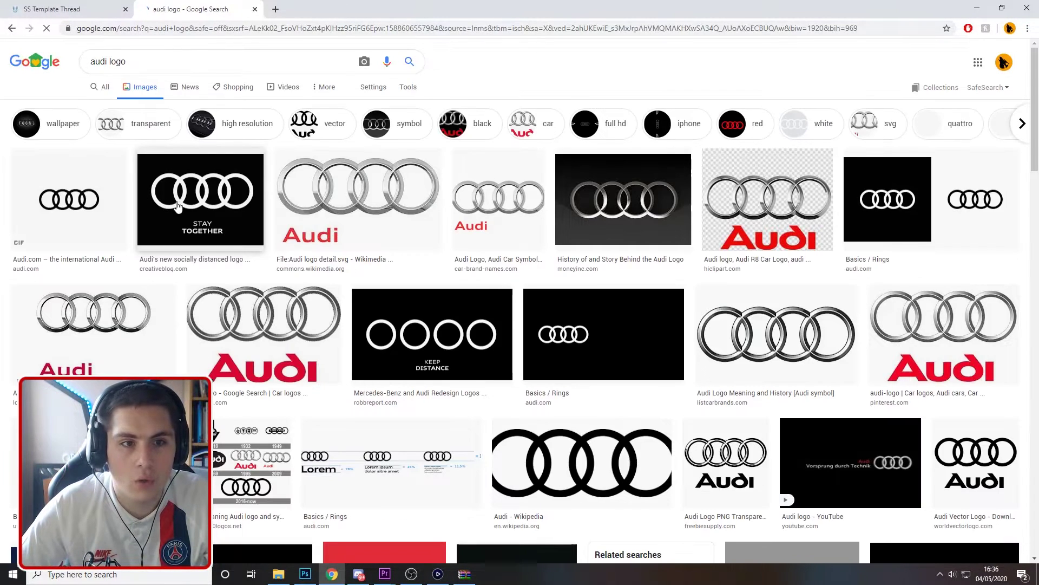
Copy the Audi image with silver rings and red lettering and paste it into the shirt document in Photoshop.
click(263, 335)
right_click(715, 191)
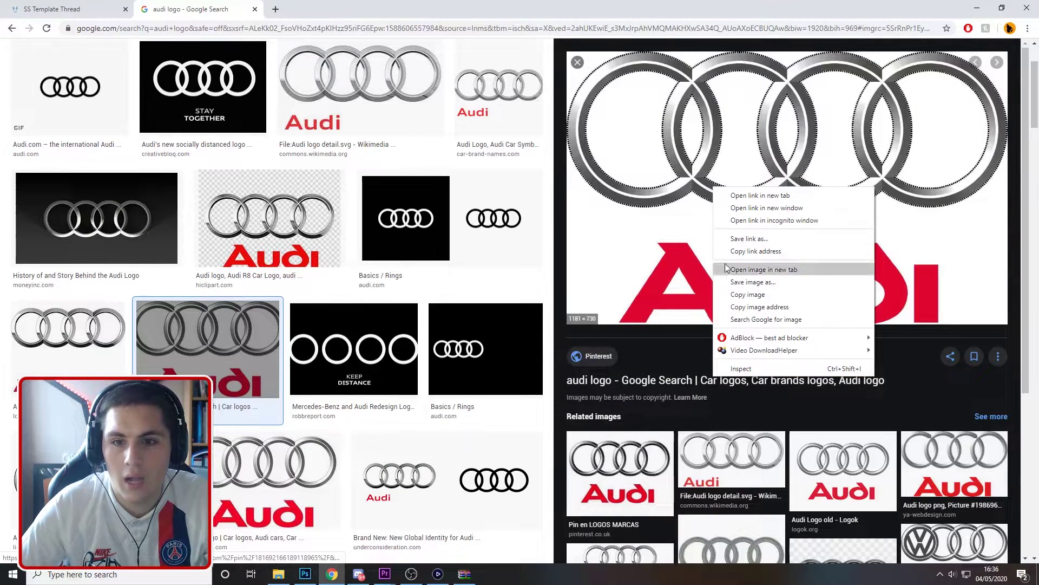
click(743, 292)
click(305, 574)
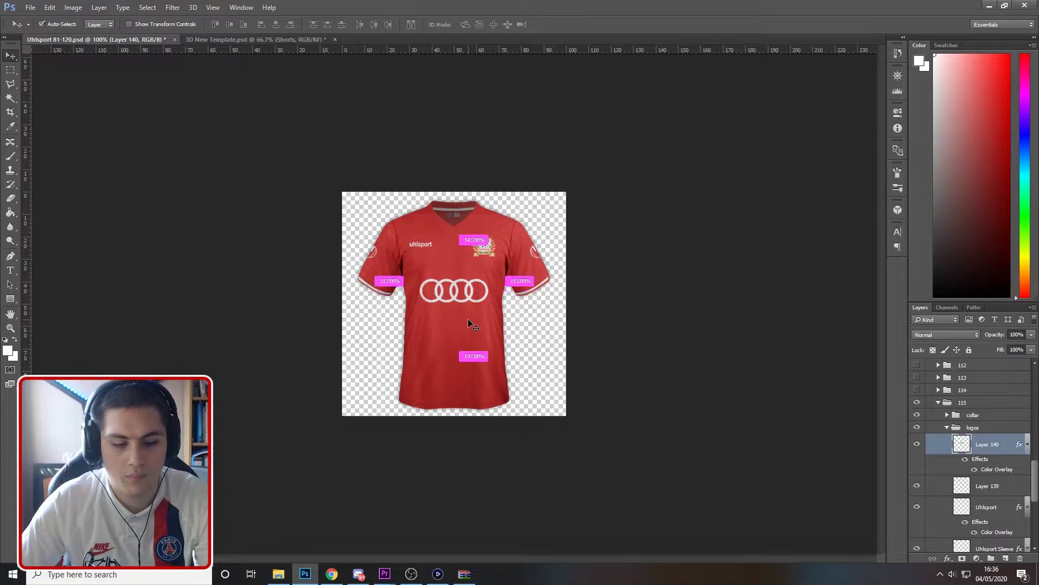
key(ctrl+v)
Scale the pasted Audi logo to about 13% and place it centred on the shirt's chest over the existing rings.
key(ctrl+t)
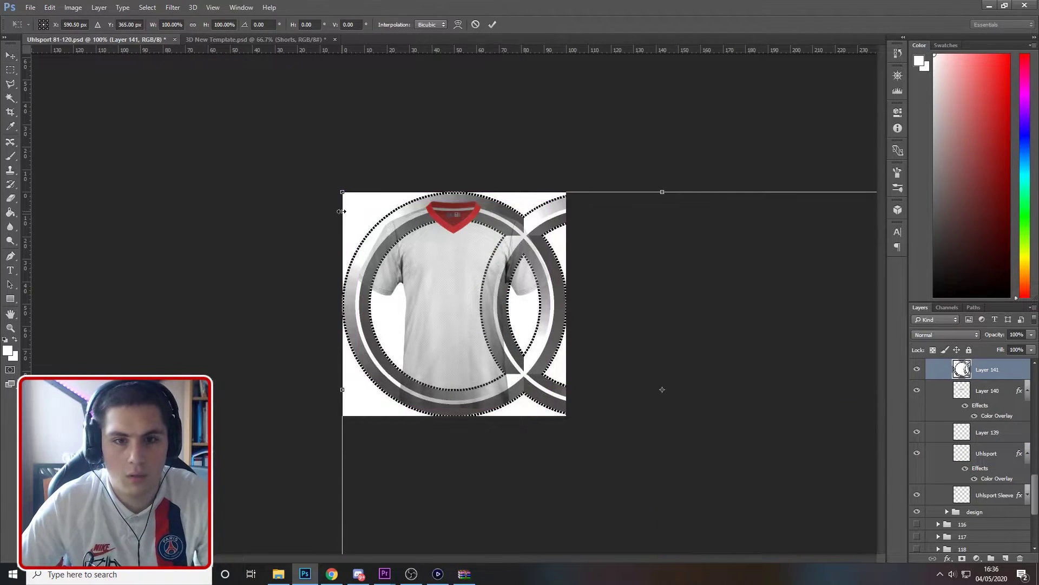
drag(342, 192, 745, 408)
drag(787, 479, 419, 276)
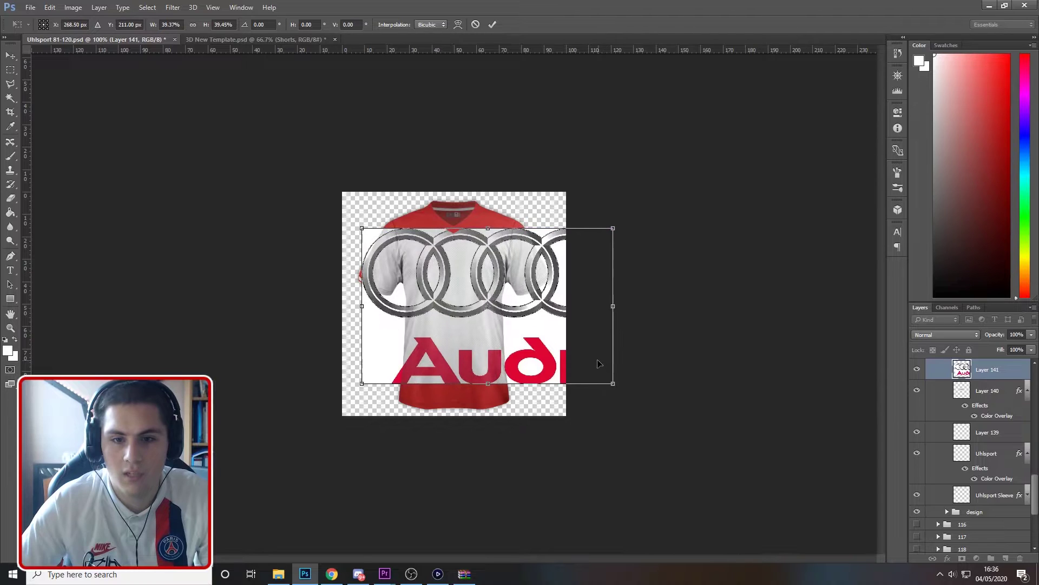
drag(613, 383, 454, 285)
drag(428, 264, 494, 318)
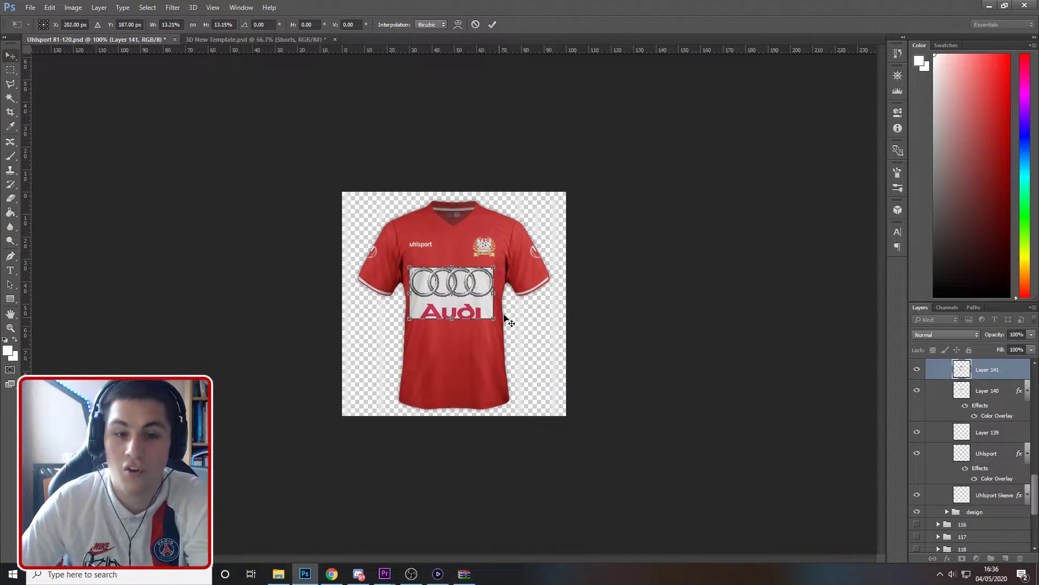
key(Return)
key(Right)
key(Right)
key(Right)
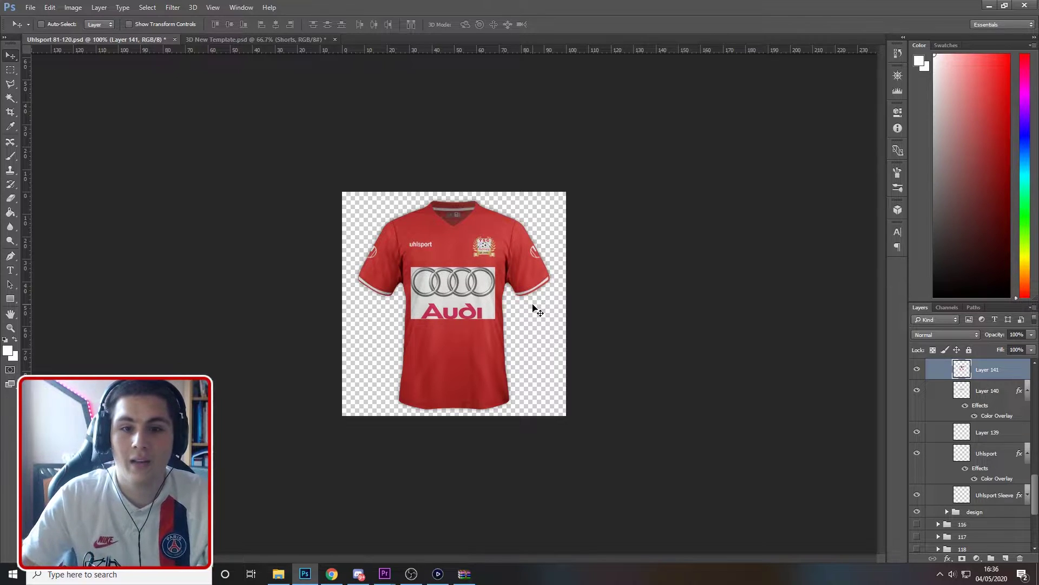
Switch to Chrome and change the image search to "audi png".
click(332, 574)
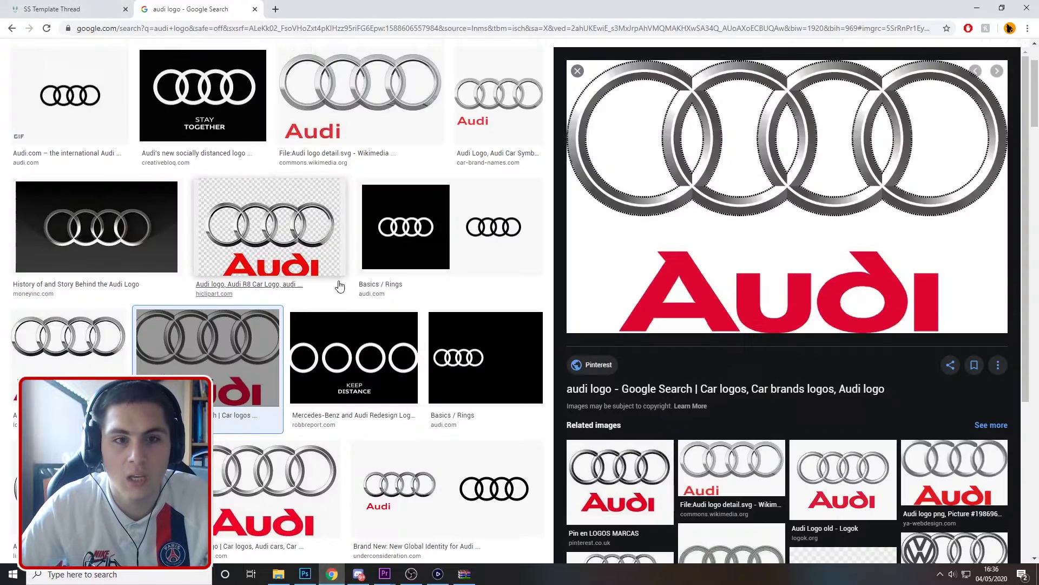
click(147, 51)
key(BackSpace)
key(BackSpace)
key(BackSpace)
key(BackSpace)
text(png)
key(Return)
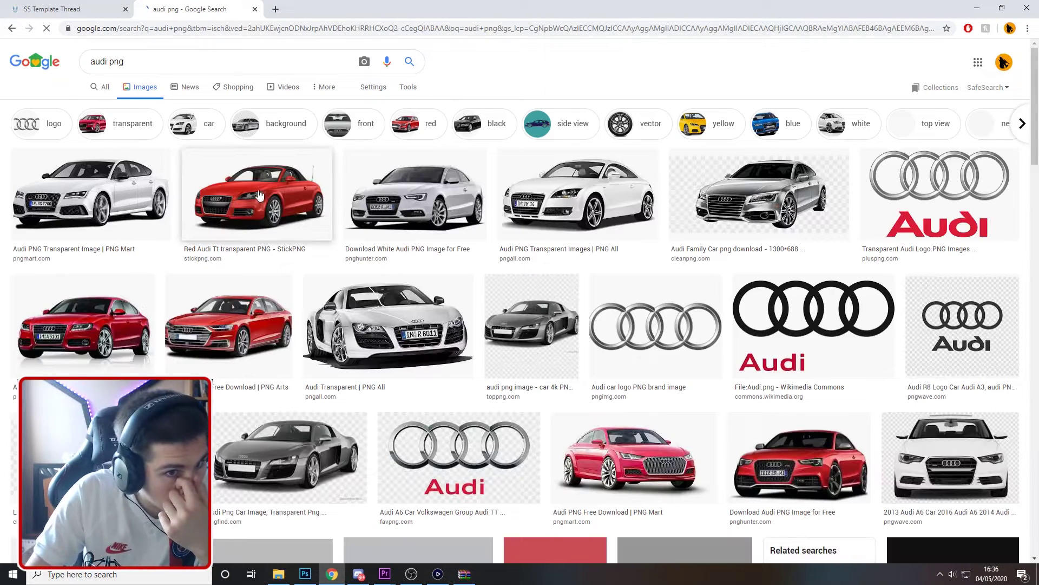
Refine the image search to "audi png logo" and preview a silver rings-only result.
click(183, 61)
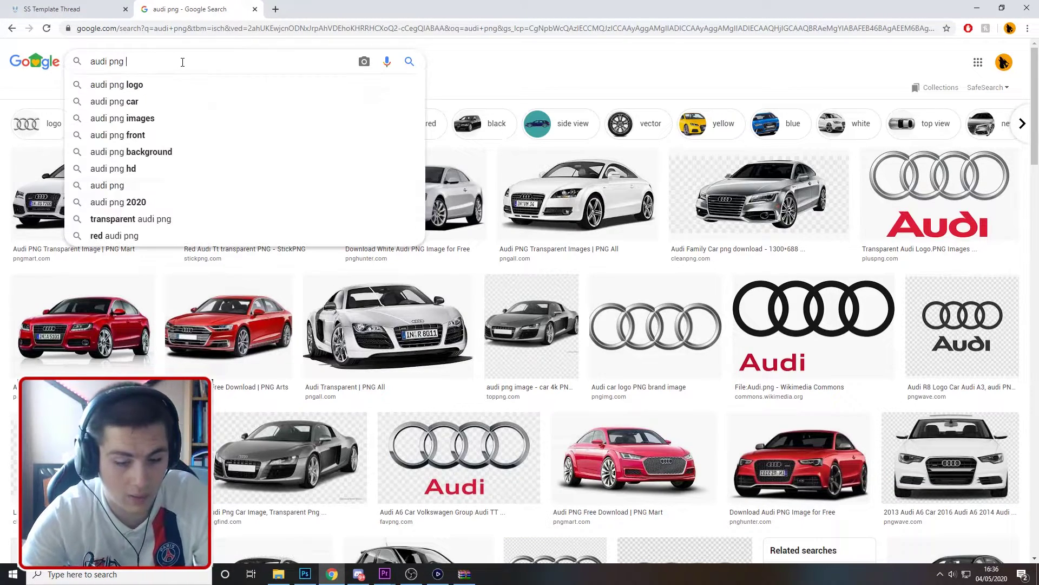
text(logo)
key(Return)
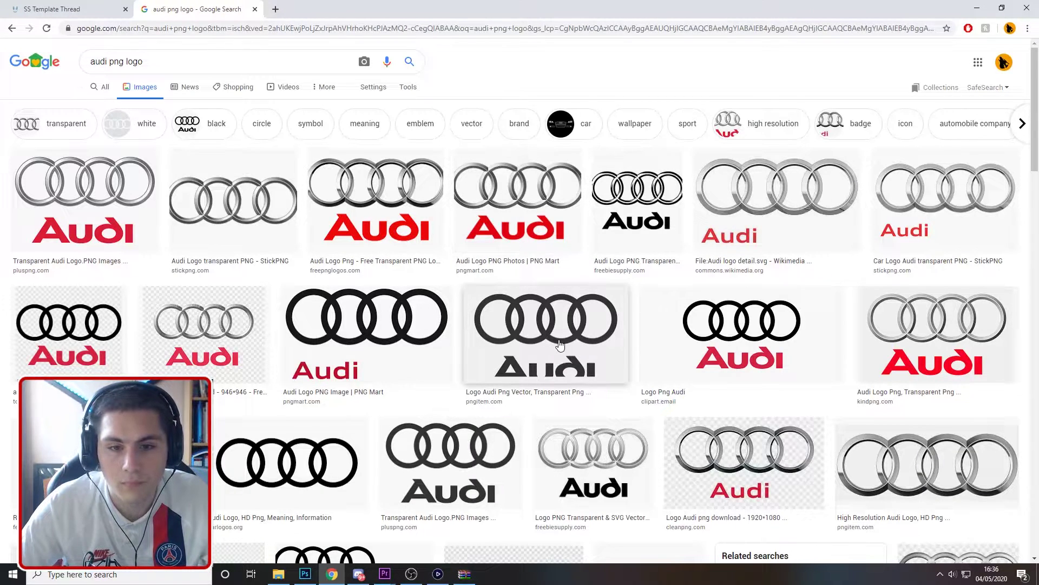
click(201, 466)
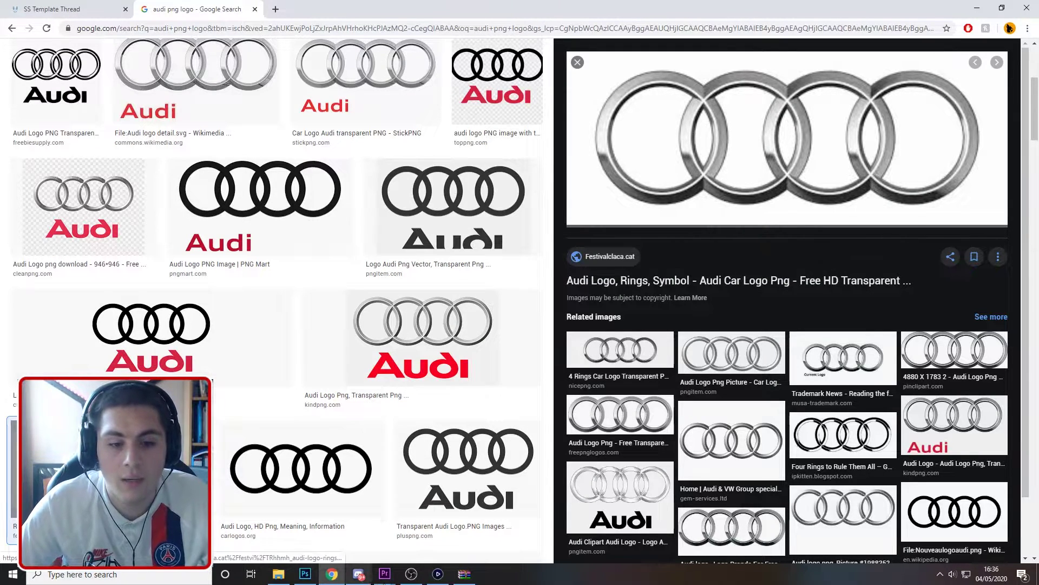
Return to Photoshop and try selecting the pasted logo's white background with Color Range, then clear the selection.
click(305, 574)
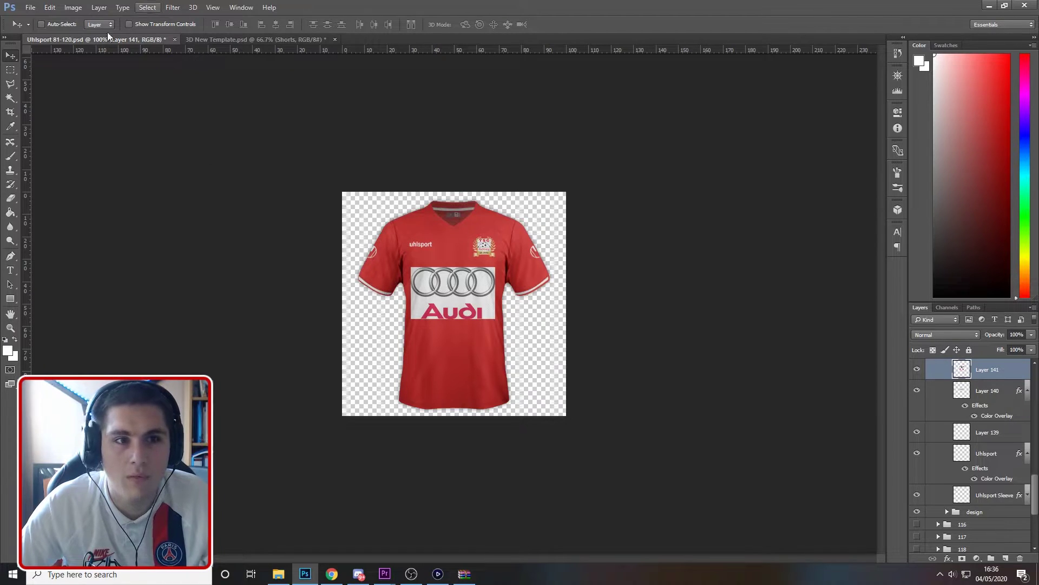
click(147, 7)
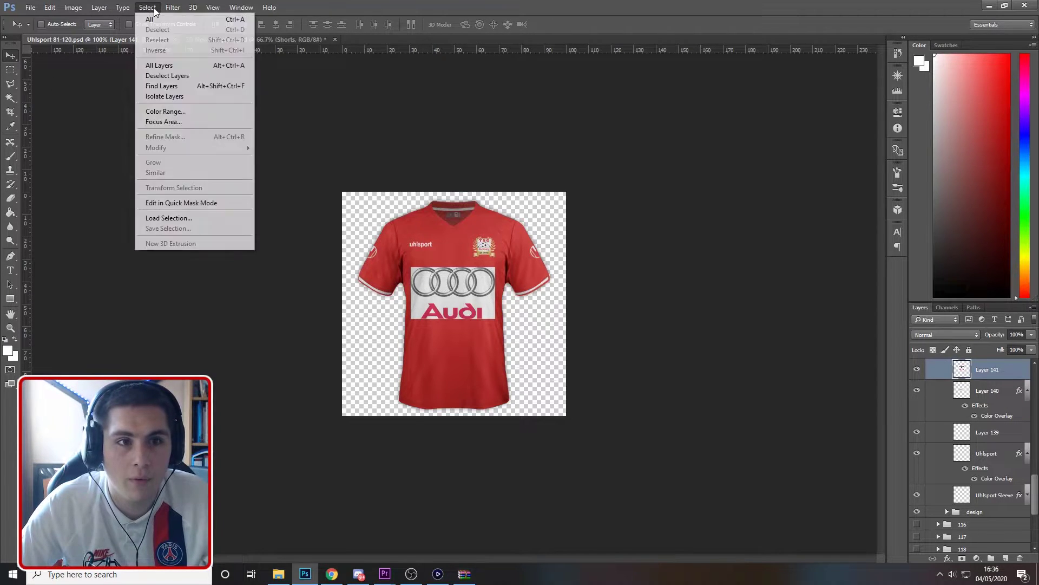
click(196, 112)
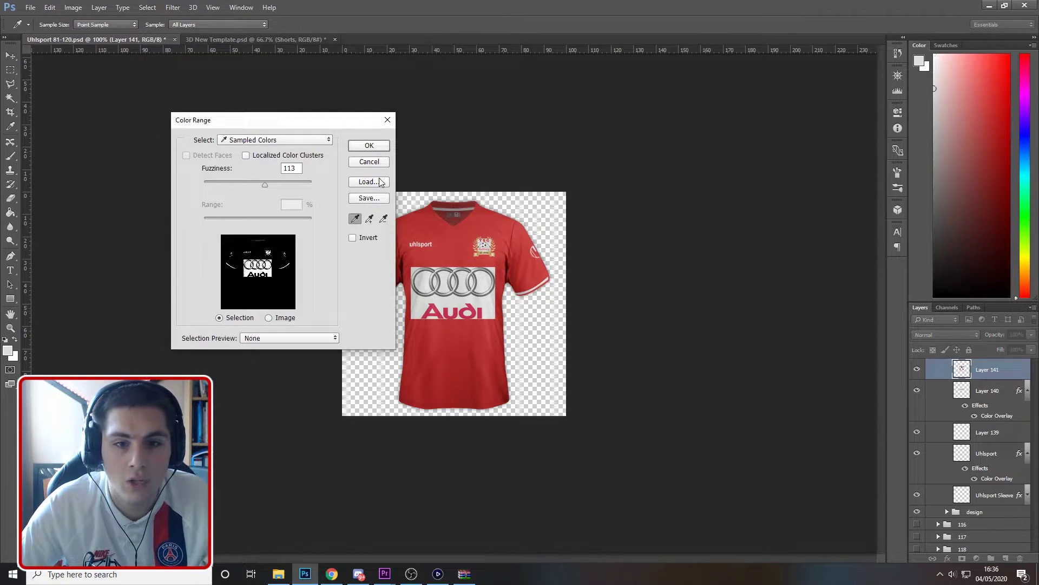
click(367, 146)
key(ctrl+d)
Hide Layer 141 with the pasted Audi logo and inspect the shirt's white rings and badges up close.
click(917, 369)
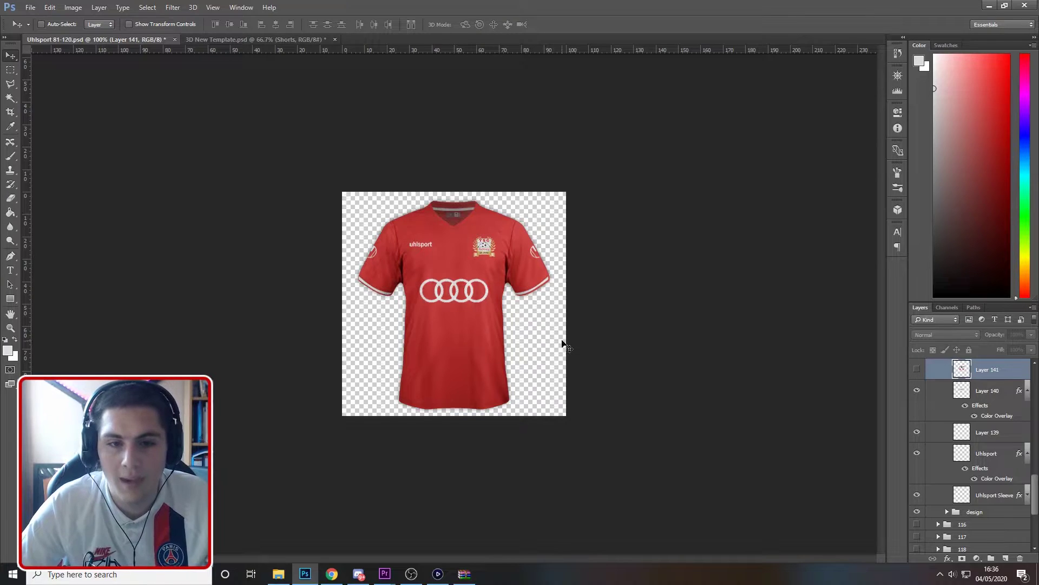
click(10, 328)
drag(466, 283, 786, 138)
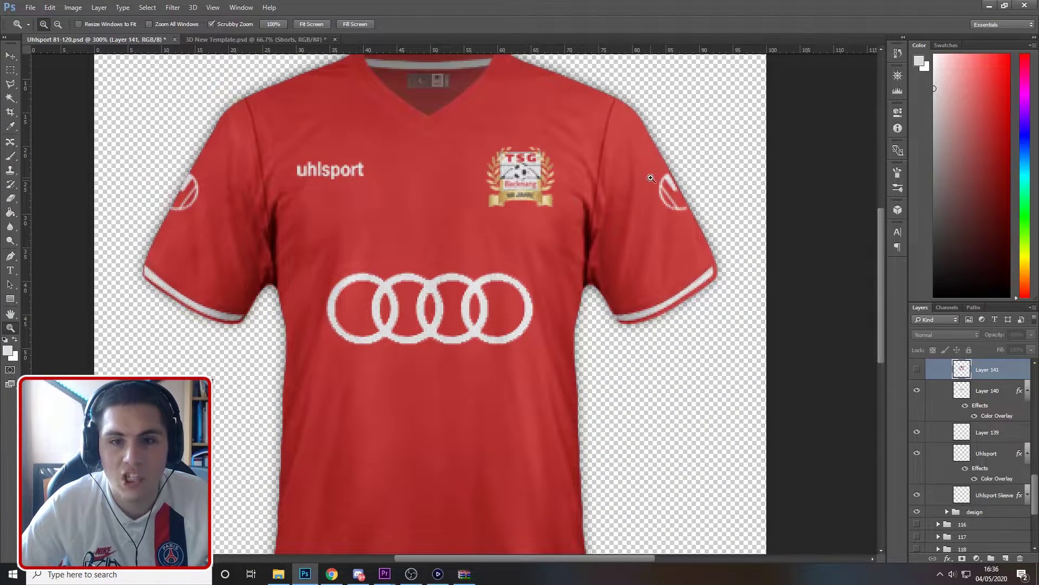
key(ctrl+minus)
key(ctrl+minus)
key(ctrl+minus)
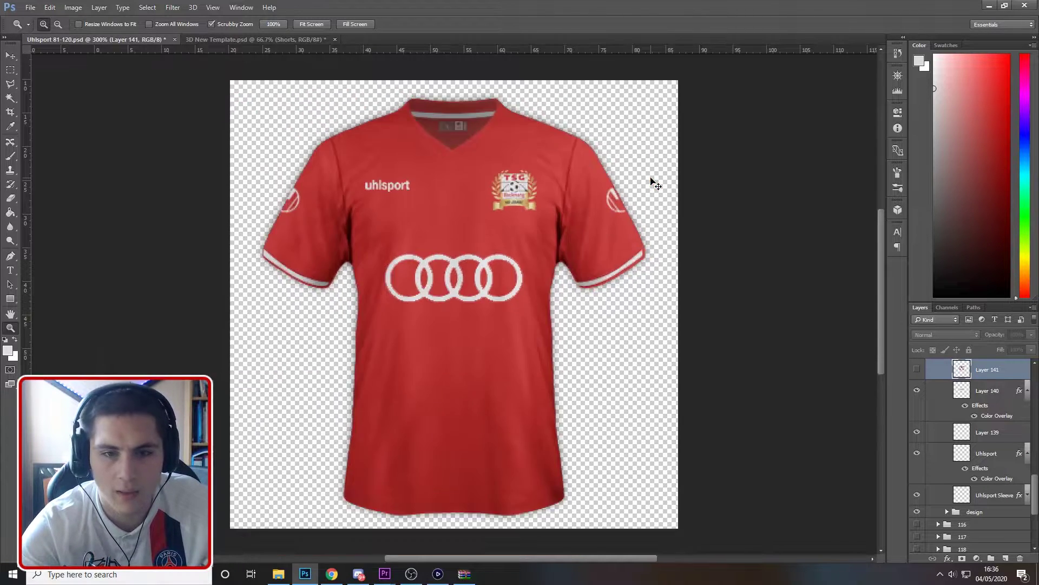
key(ctrl+plus)
key(ctrl+plus)
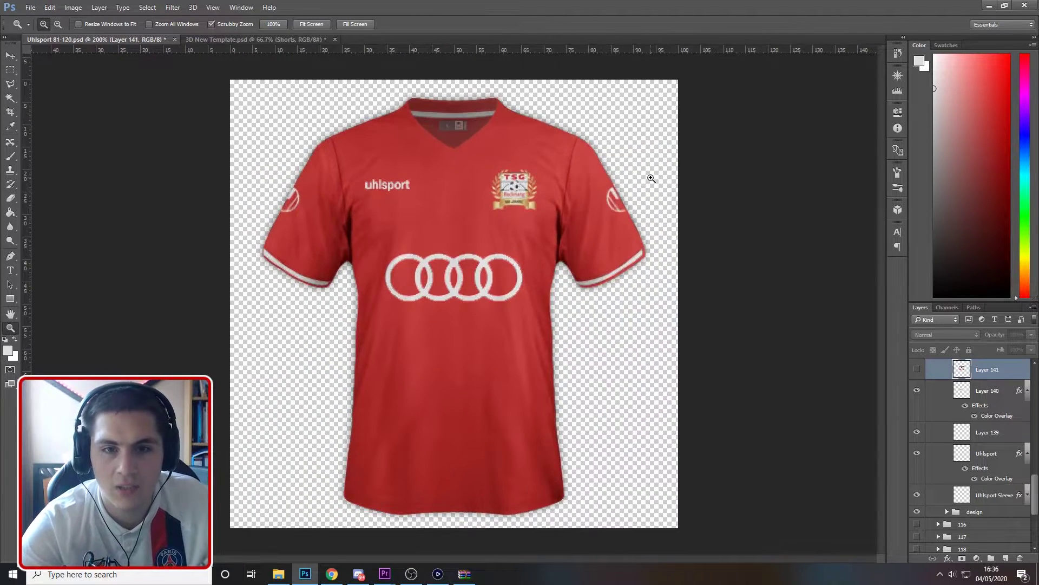
key(ctrl+minus)
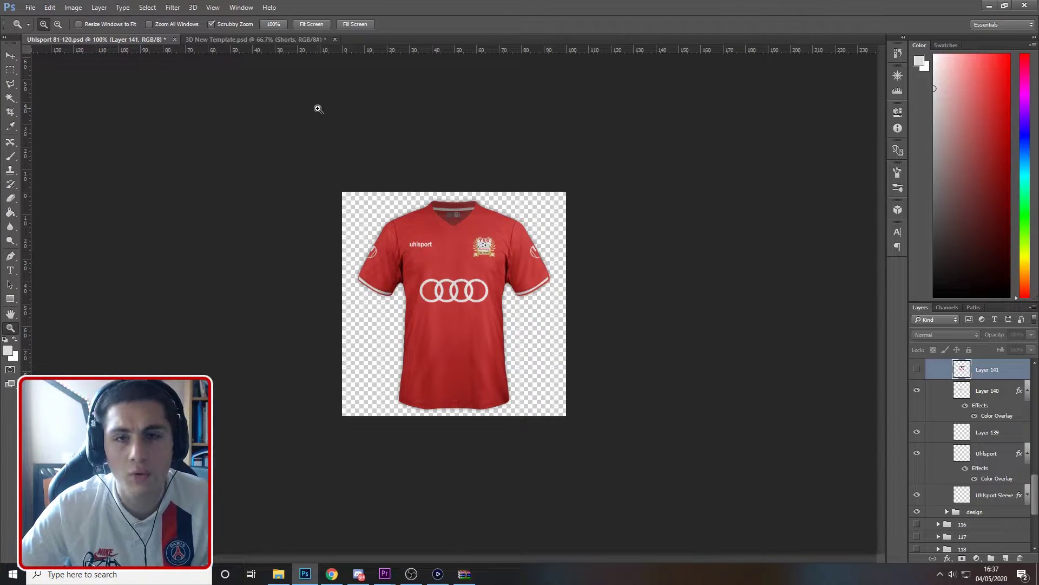
Save the shirt as backnang_1 in Football Manager 2020's graphics folder, under England levels 1-6 SS'19-20, 1 Premier.
key(ctrl+shift+s)
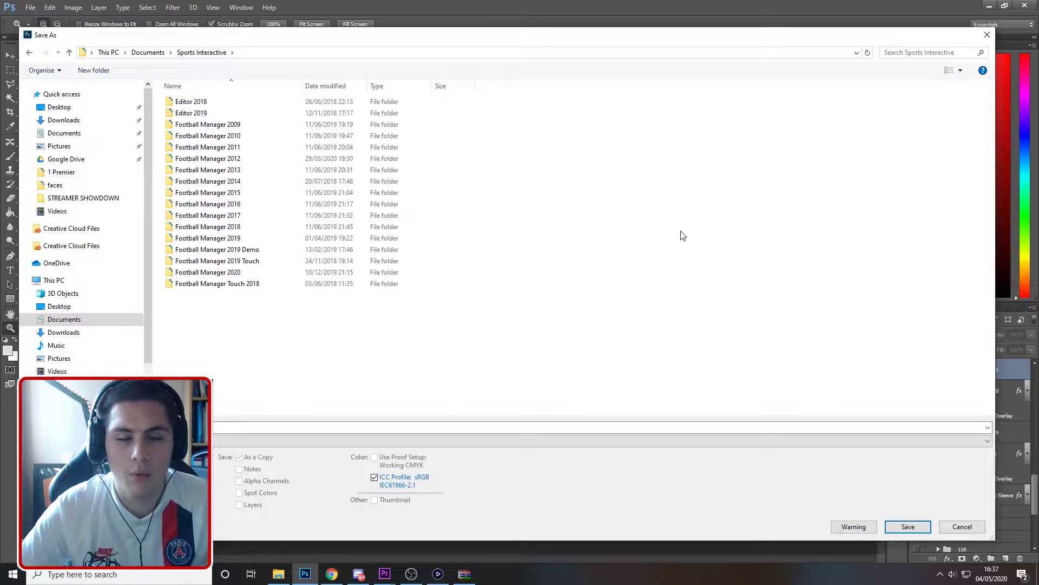
double_click(234, 273)
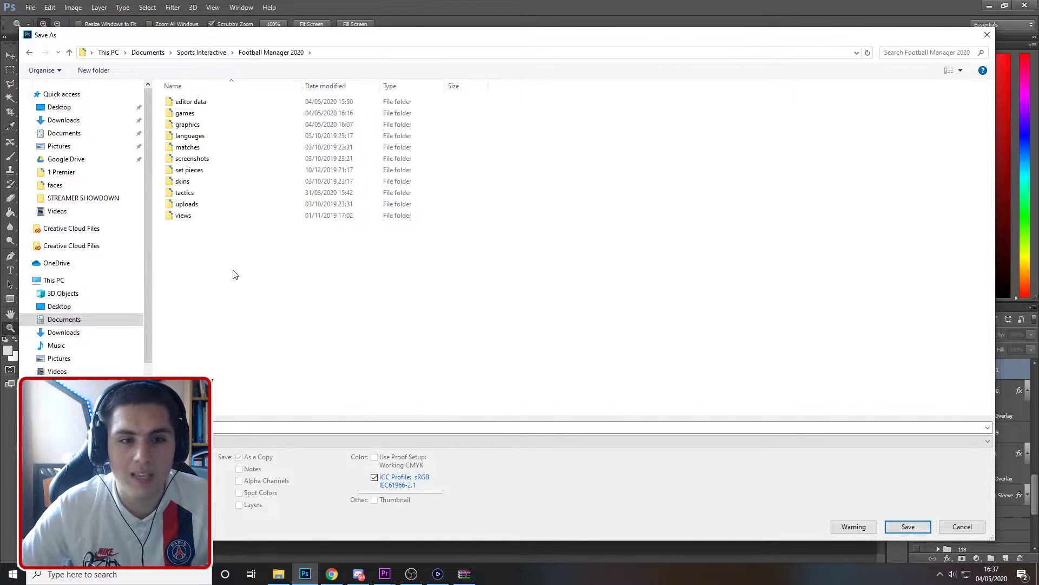
double_click(218, 126)
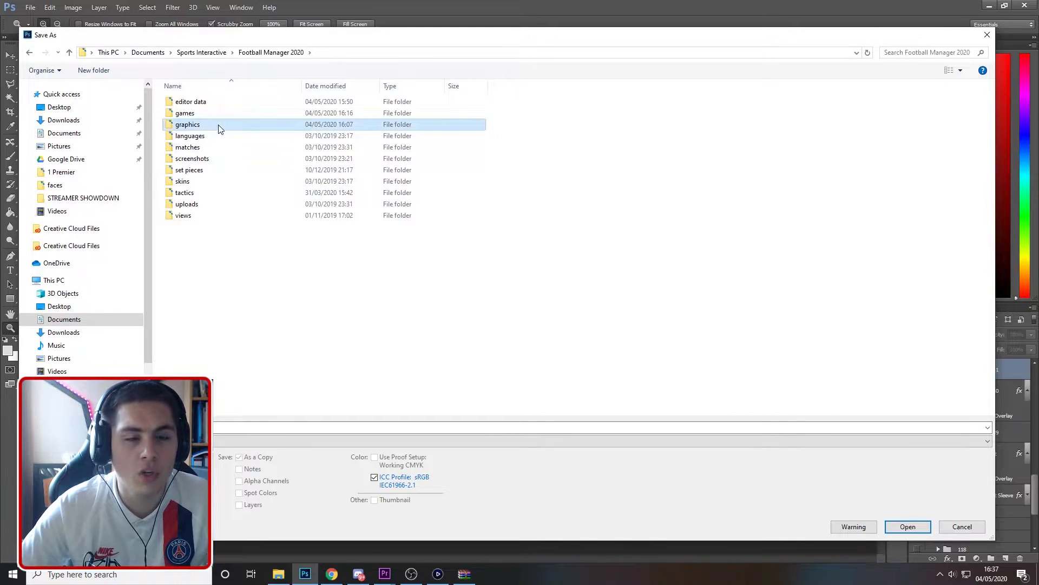
double_click(196, 147)
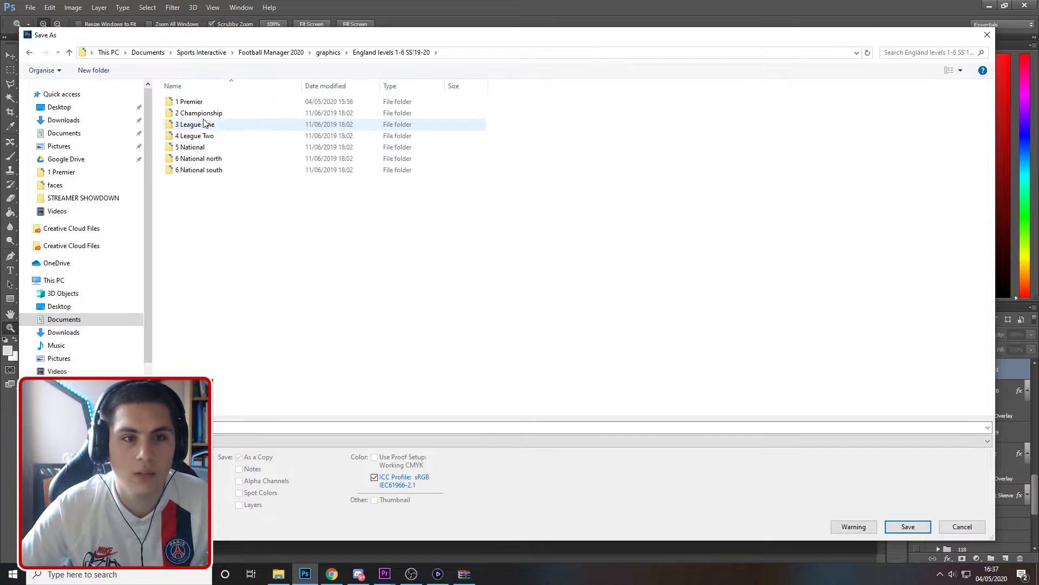
click(199, 104)
double_click(198, 104)
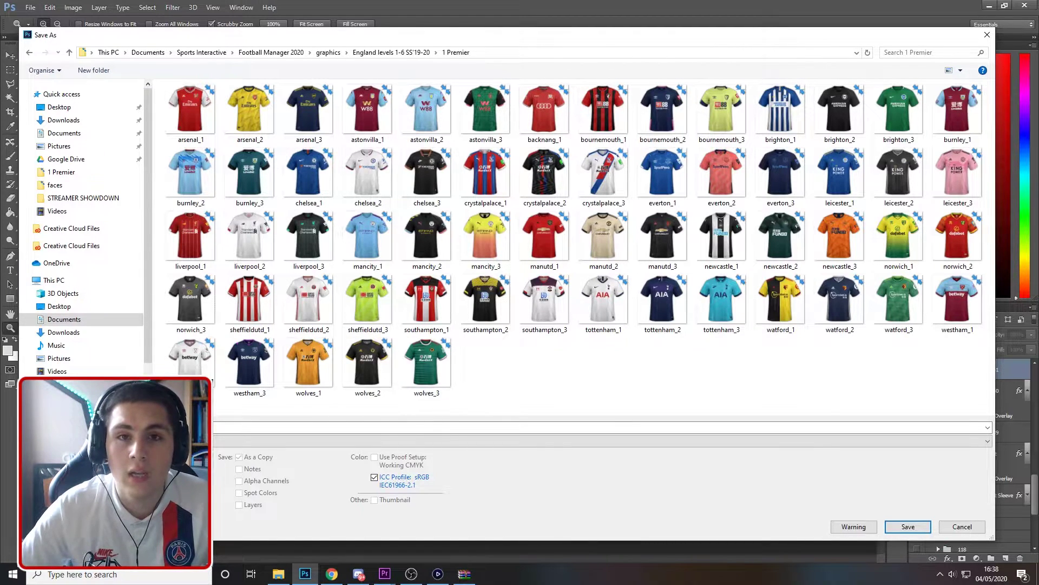
click(534, 131)
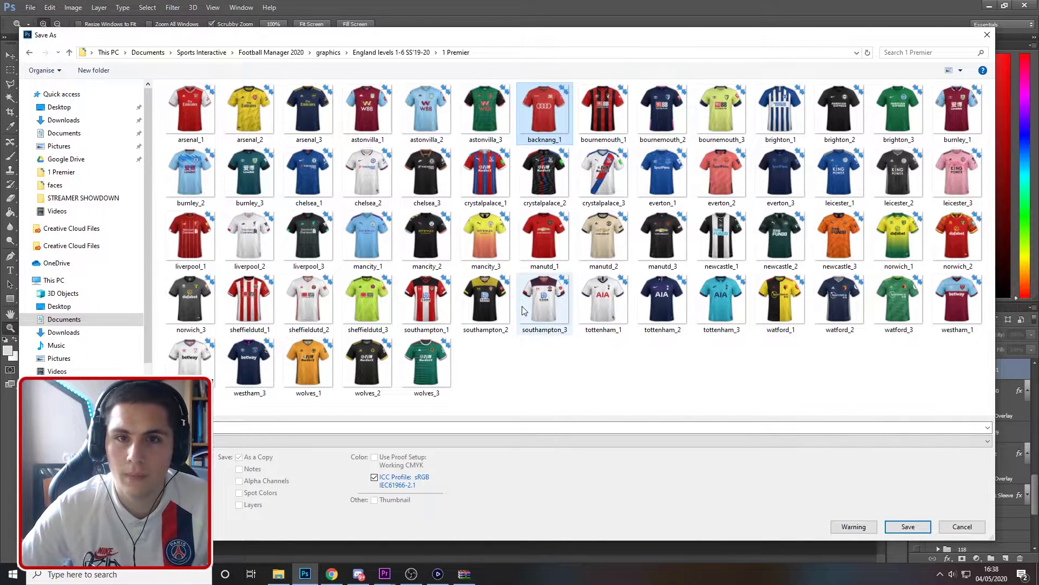
click(908, 527)
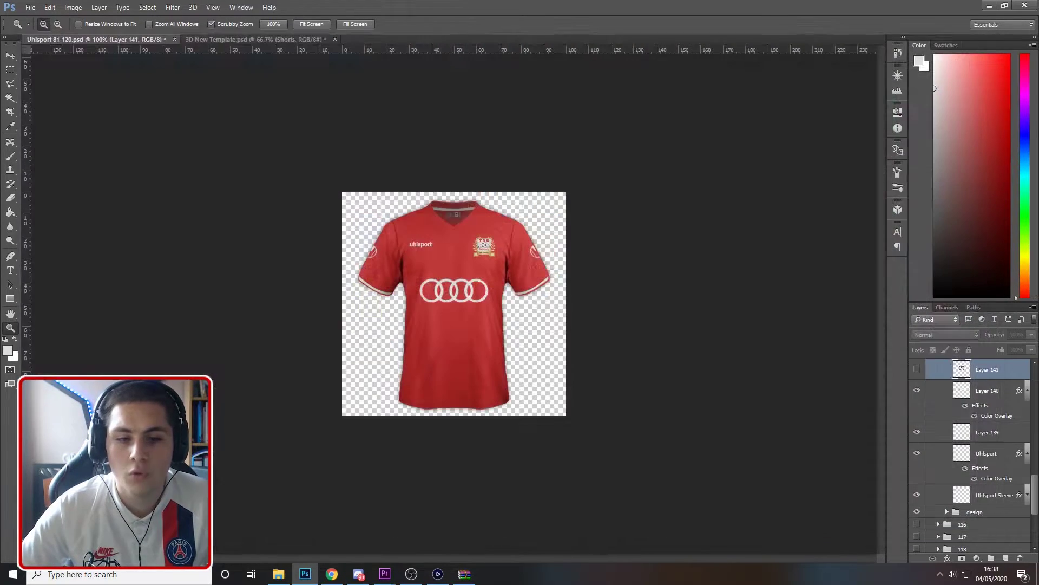
Switch to File Explorer and select backnang_1 in Football Manager 2020's graphics folder, under England levels 1-6 SS'19-20, 1 Premier.
mouse_move(281, 571)
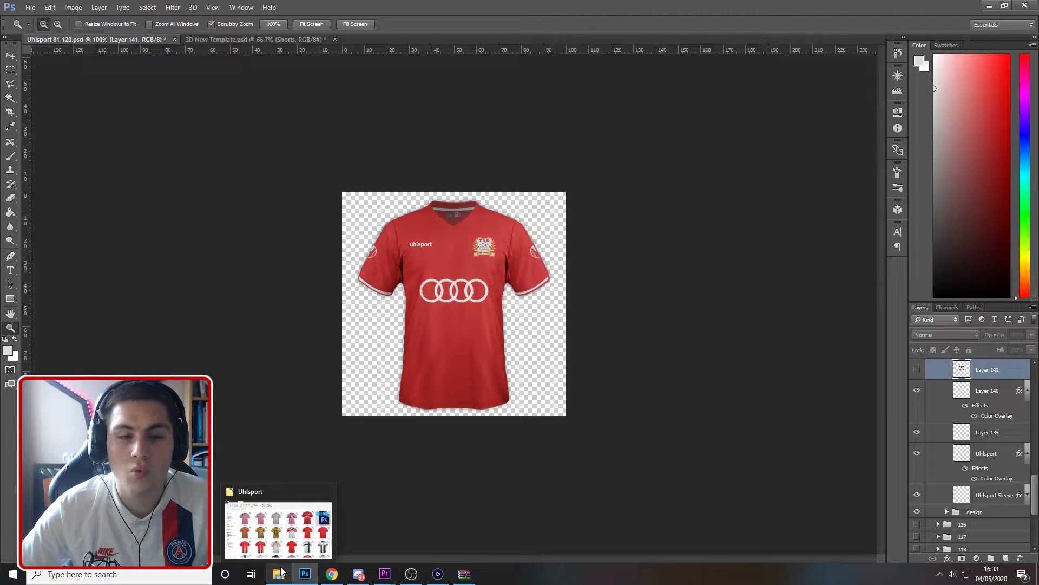
click(280, 571)
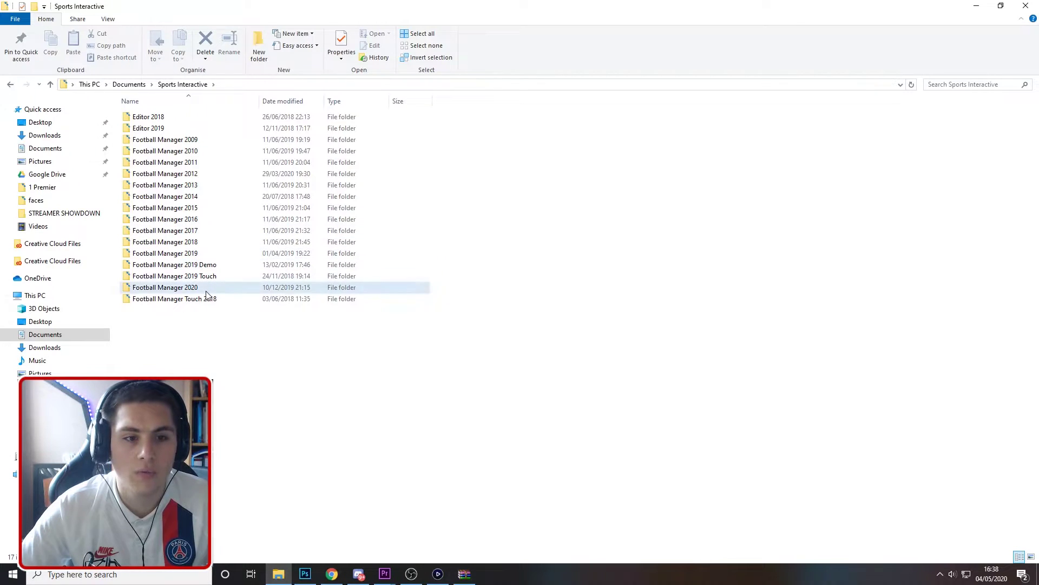
double_click(206, 291)
double_click(171, 140)
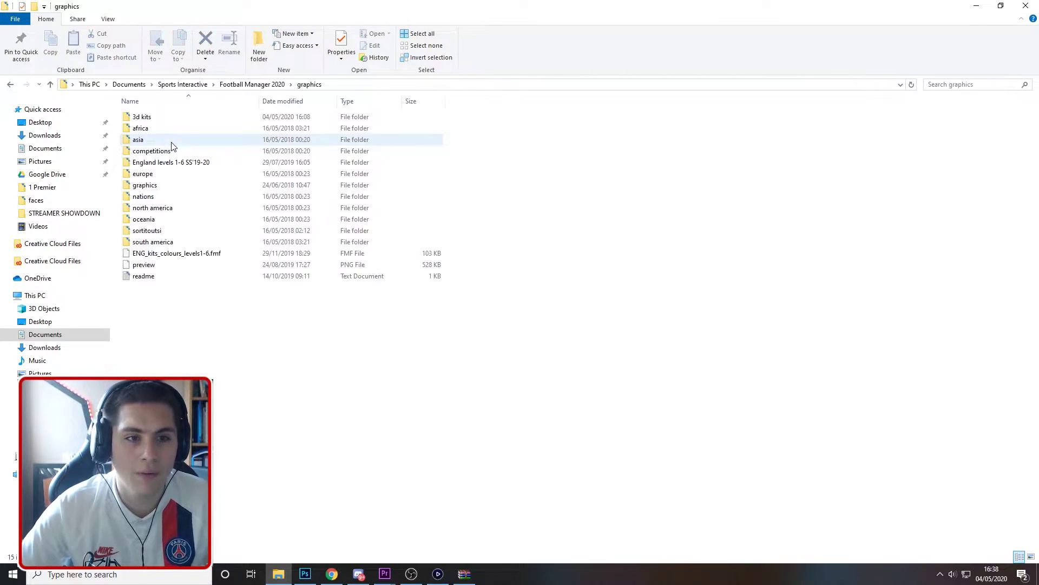
double_click(190, 163)
double_click(187, 116)
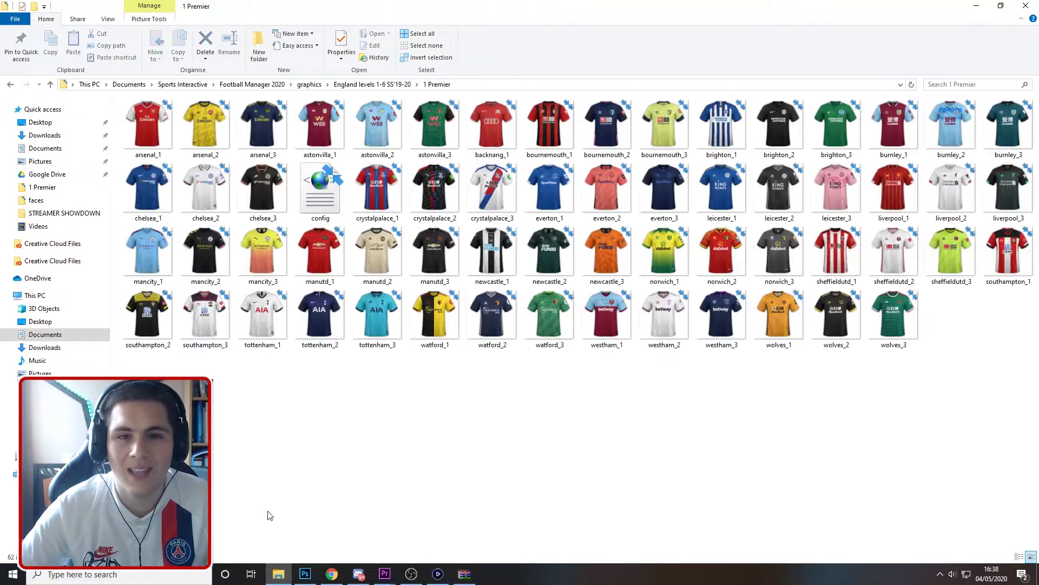
click(491, 125)
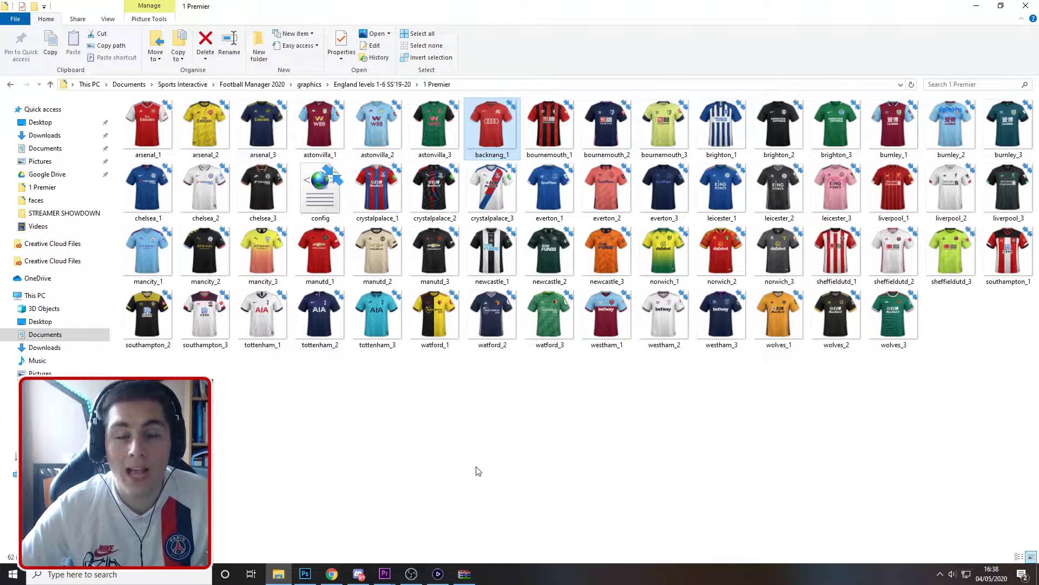
right_click(327, 225)
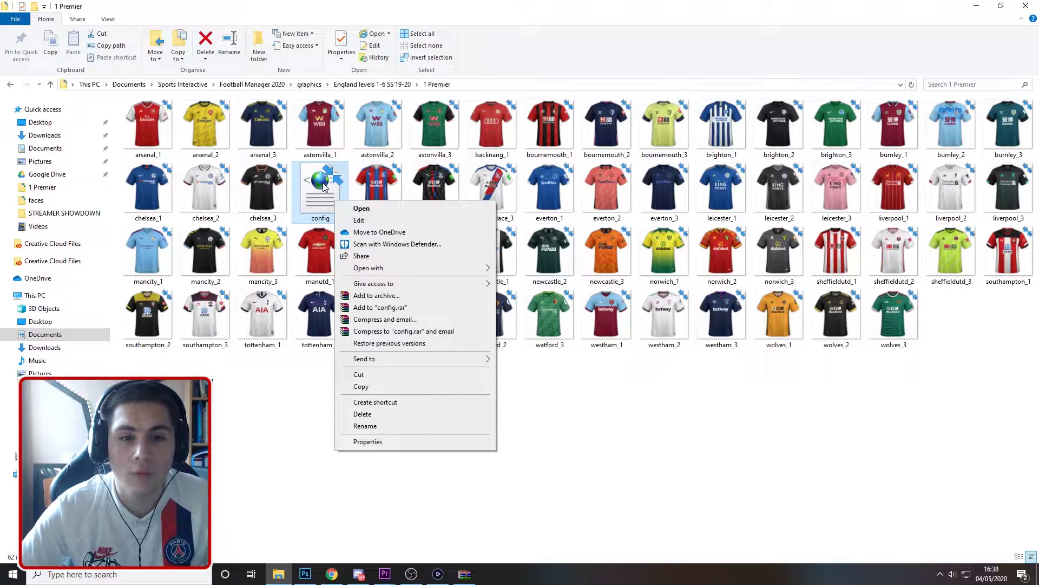
click(359, 221)
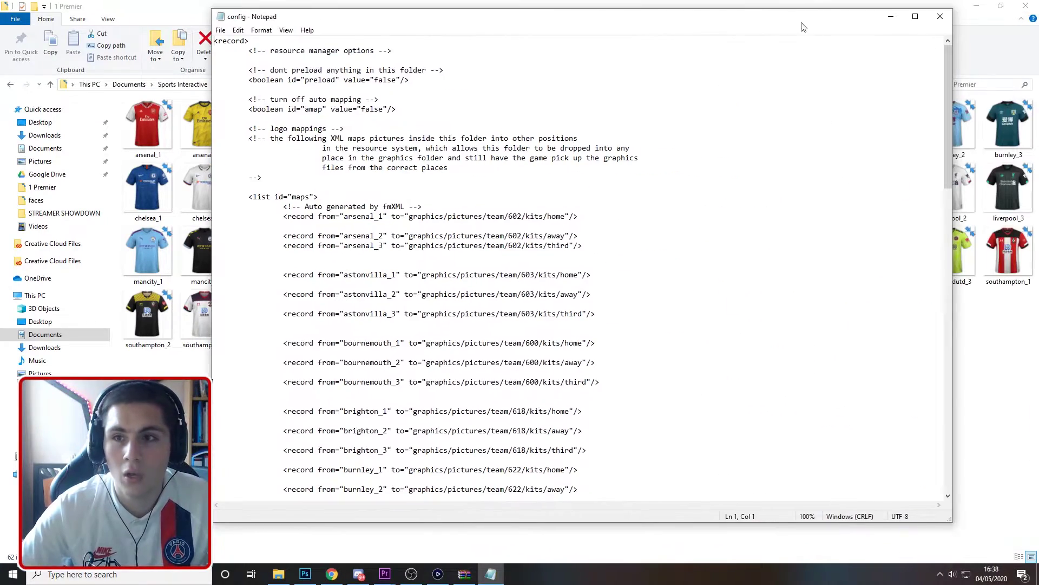
click(942, 18)
Open the 1 Premier folder's config file for editing in Notepad.
right_click(314, 187)
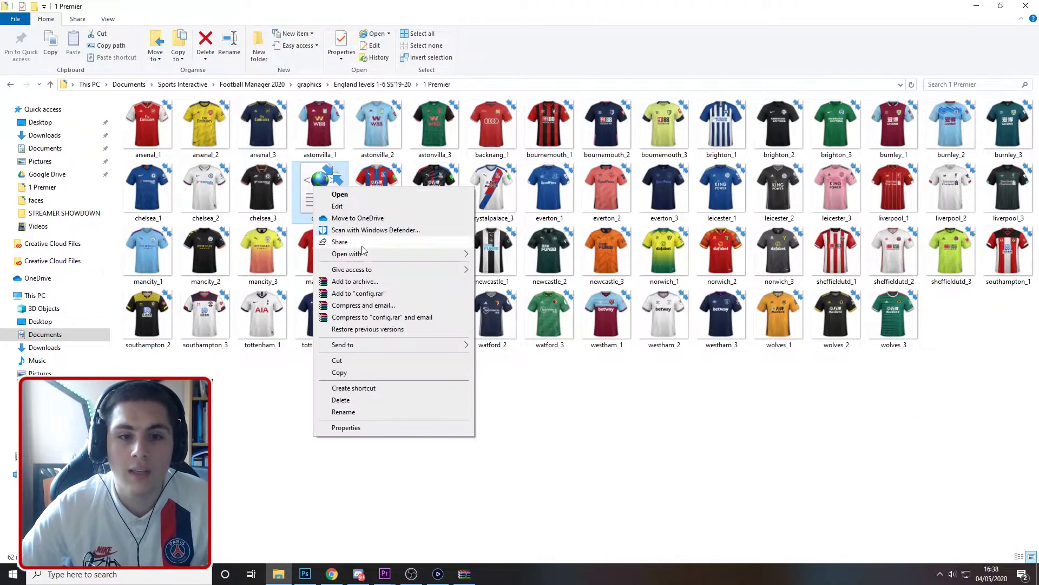
mouse_move(379, 254)
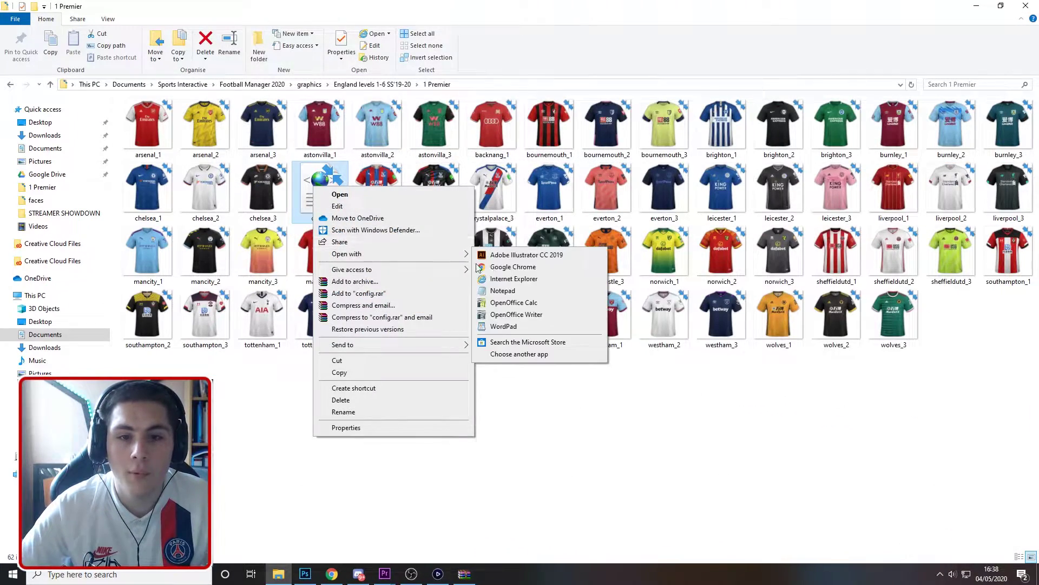
right_click(317, 174)
click(342, 191)
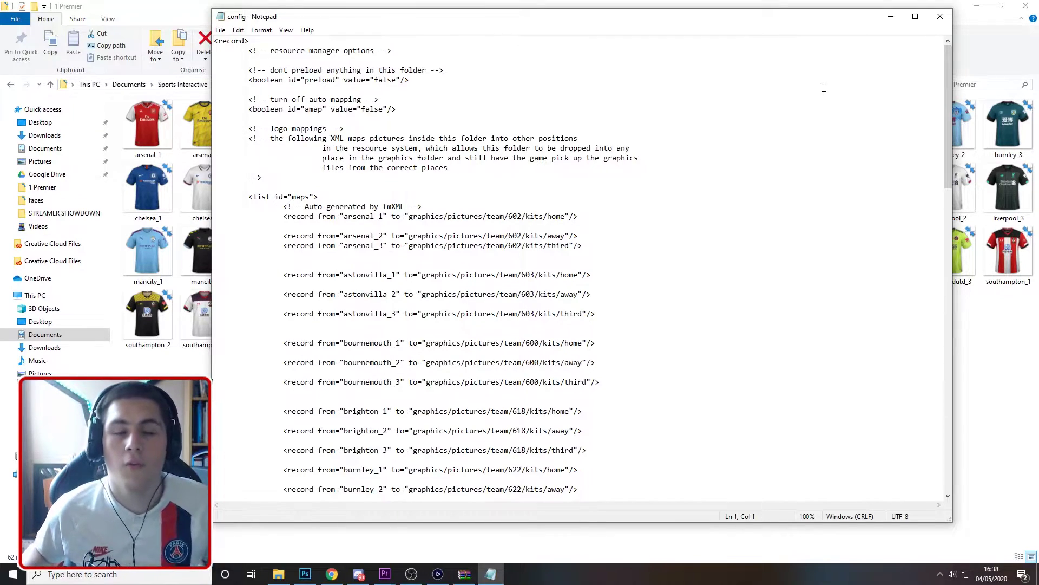
Clear the leftover line between the wolves_3 record and the closing list tag at the end of the config file.
drag(948, 57, 934, 438)
drag(542, 469, 214, 469)
key(Delete)
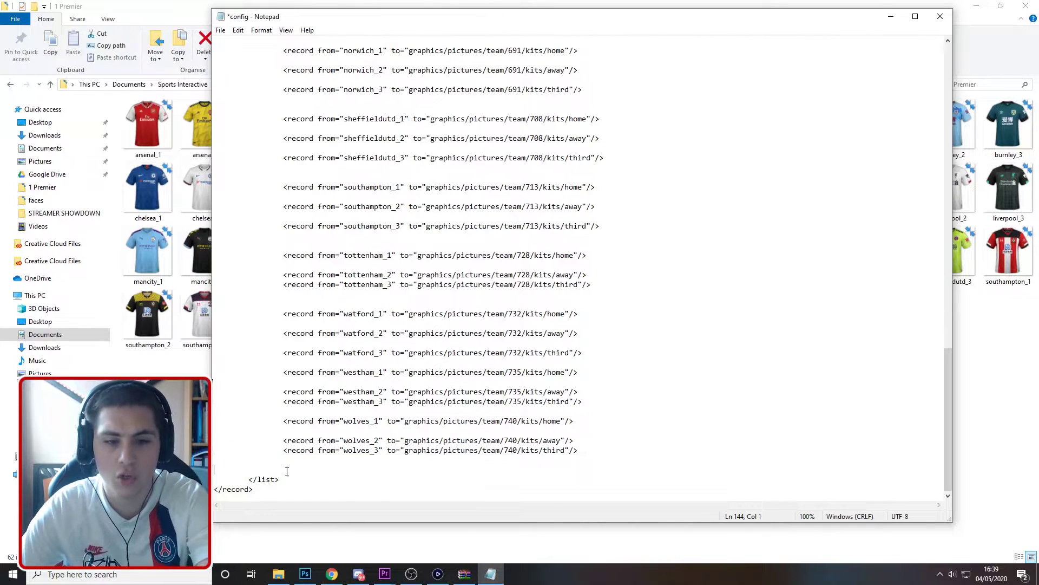
key(BackSpace)
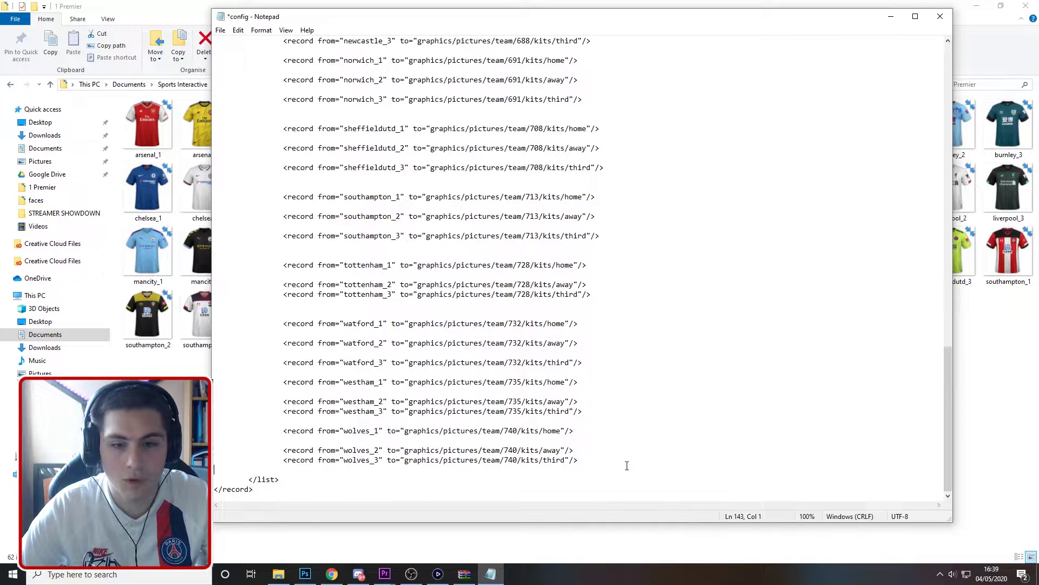
Add blank lines after the wolves_3 record and paste a copy of that record there, above the closing list tag.
drag(616, 464, 277, 464)
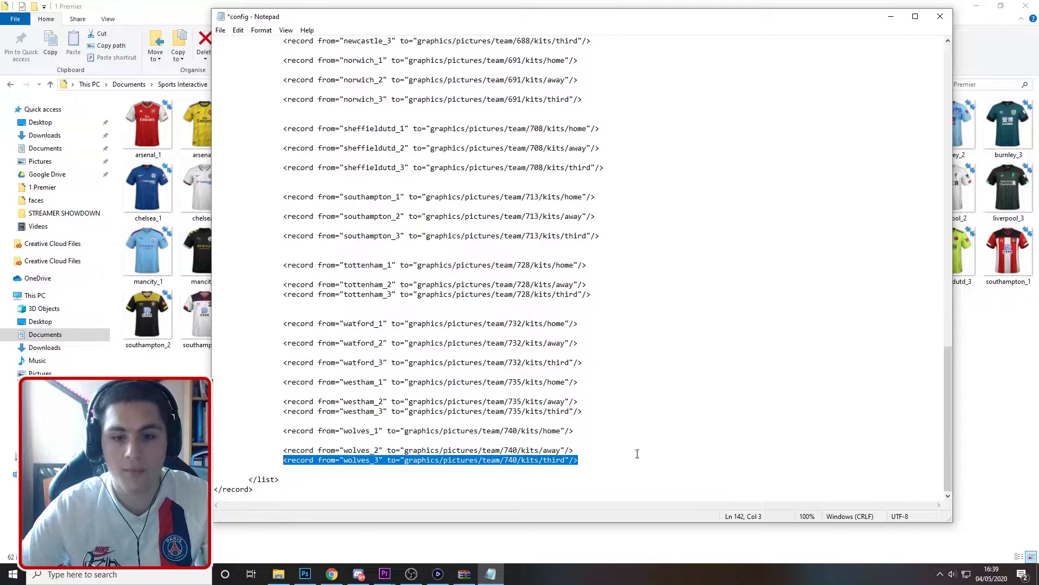
click(604, 459)
key(Return)
key(Return)
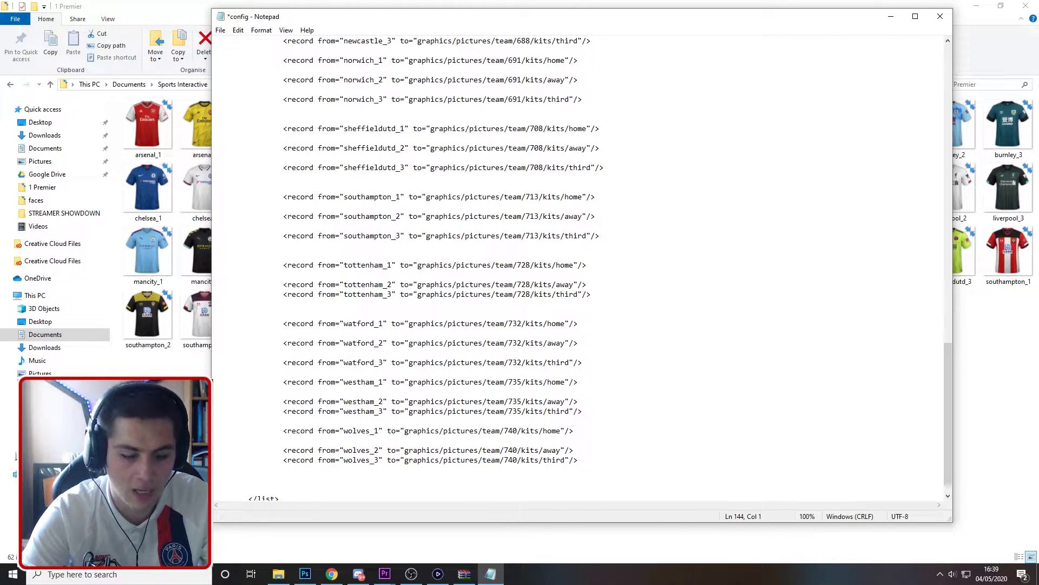
drag(590, 457, 270, 458)
key(ctrl+c)
click(254, 482)
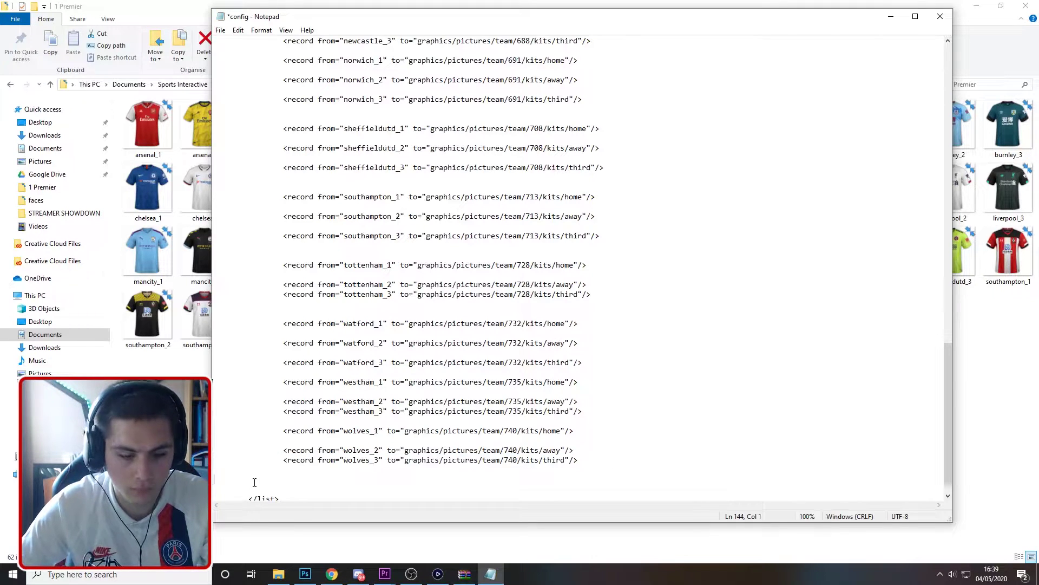
key(ctrl+v)
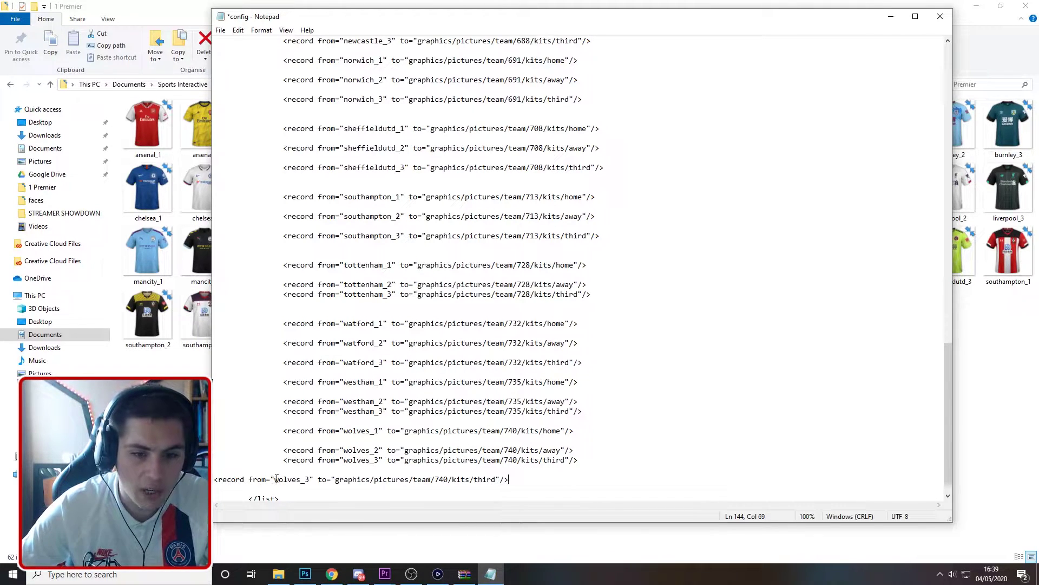
In the copied record, replace the picture name with backnang_1 and the kit type with home.
drag(275, 479, 309, 479)
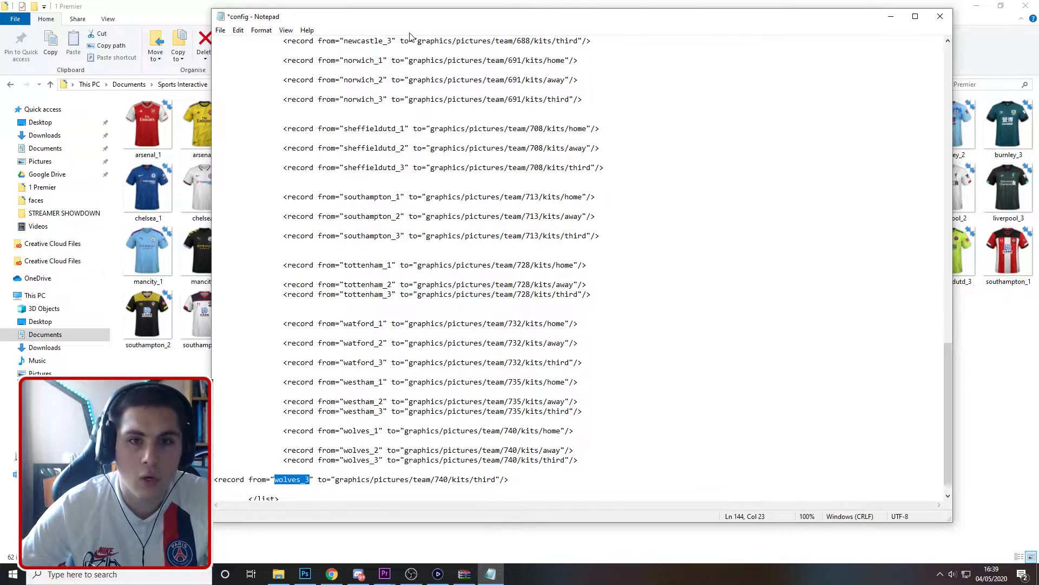
drag(213, 111, 538, 139)
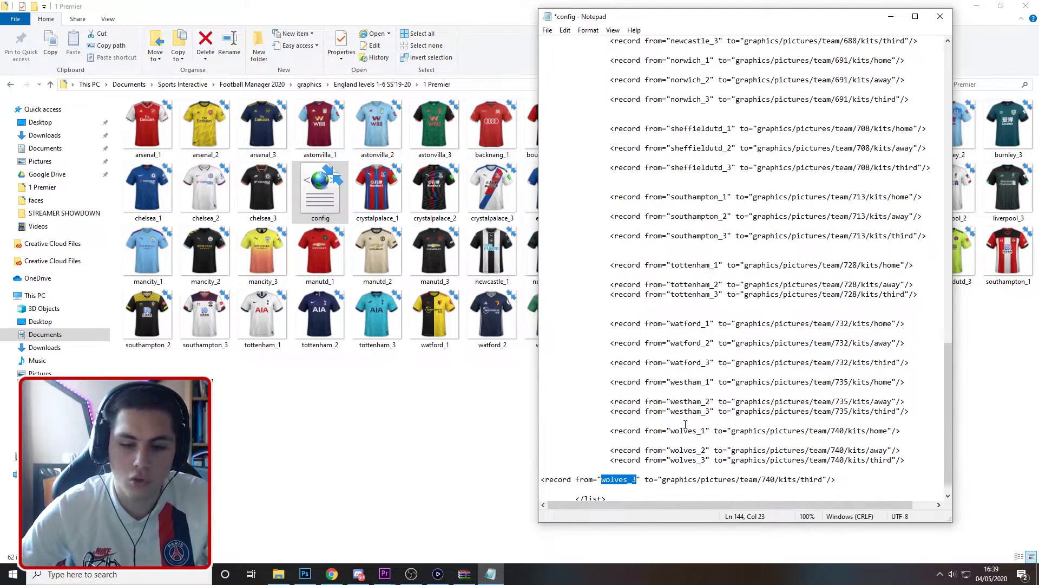
text(backn)
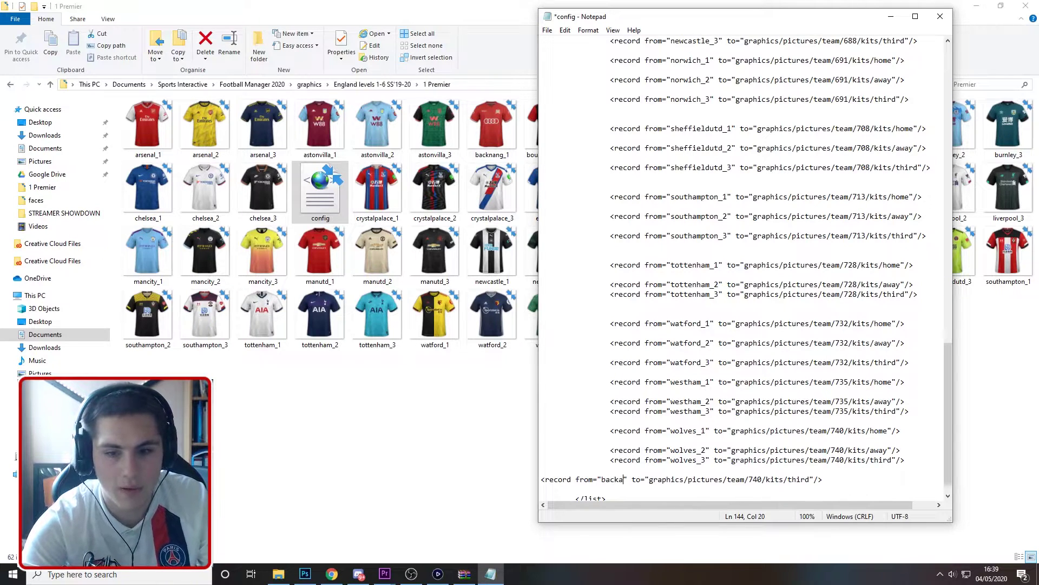
text(ang_)
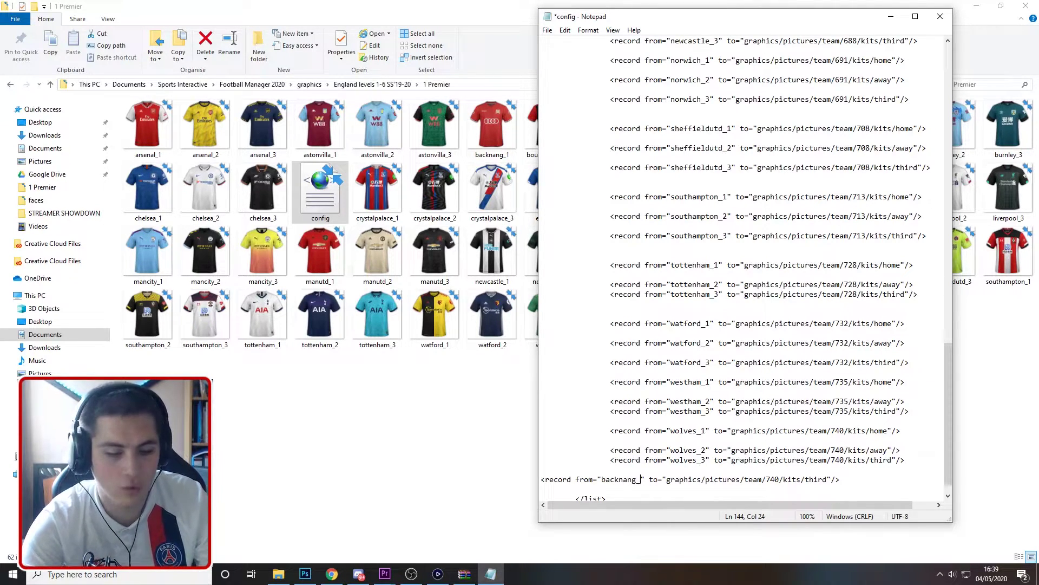
text(1)
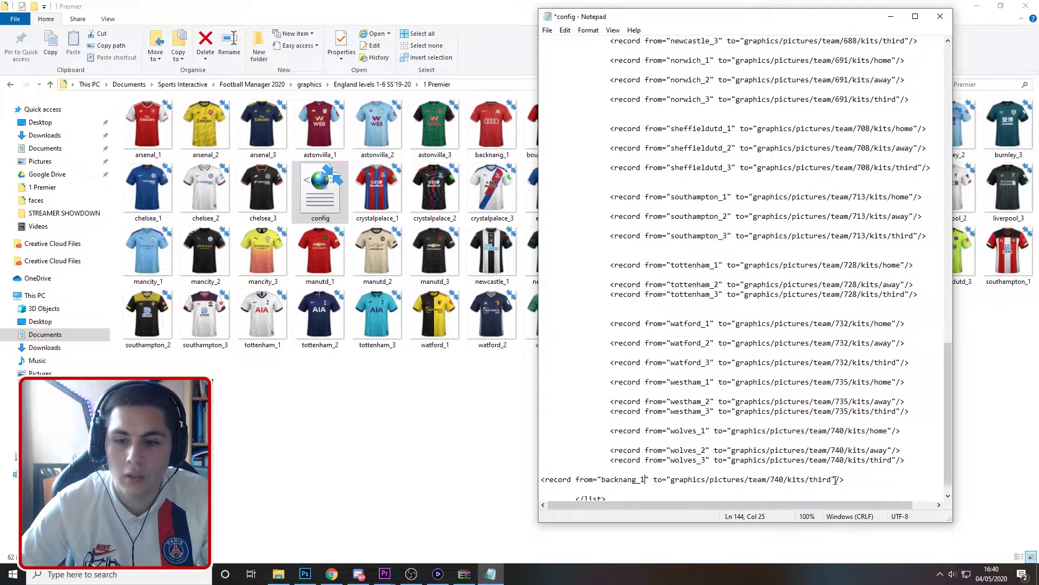
drag(833, 480, 810, 480)
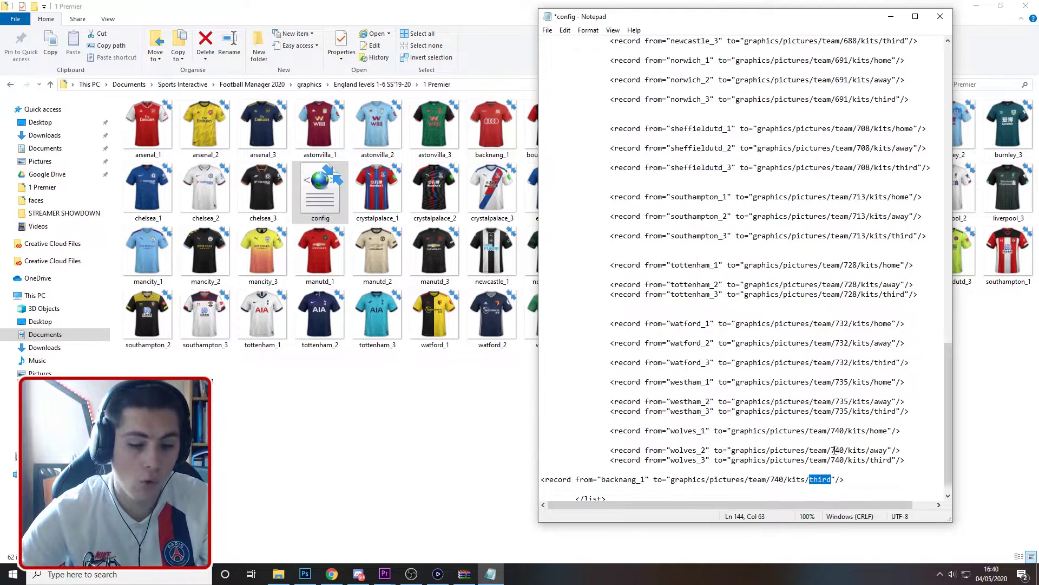
text(home)
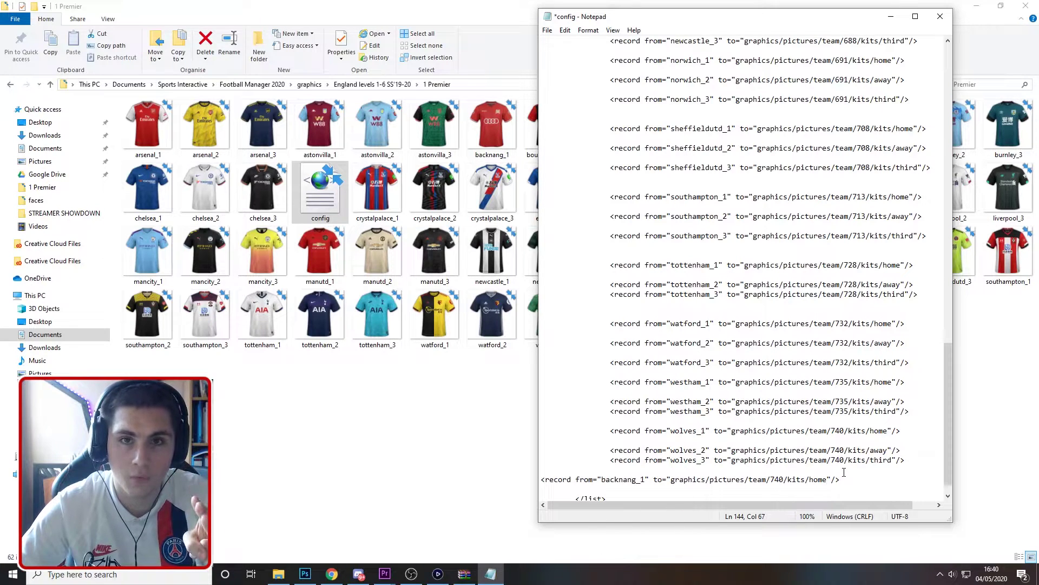
In Football Manager, check the "Show screen IDs in Title Bar to assist skinning" option in the Interface preferences and leave without changes.
drag(770, 479, 785, 481)
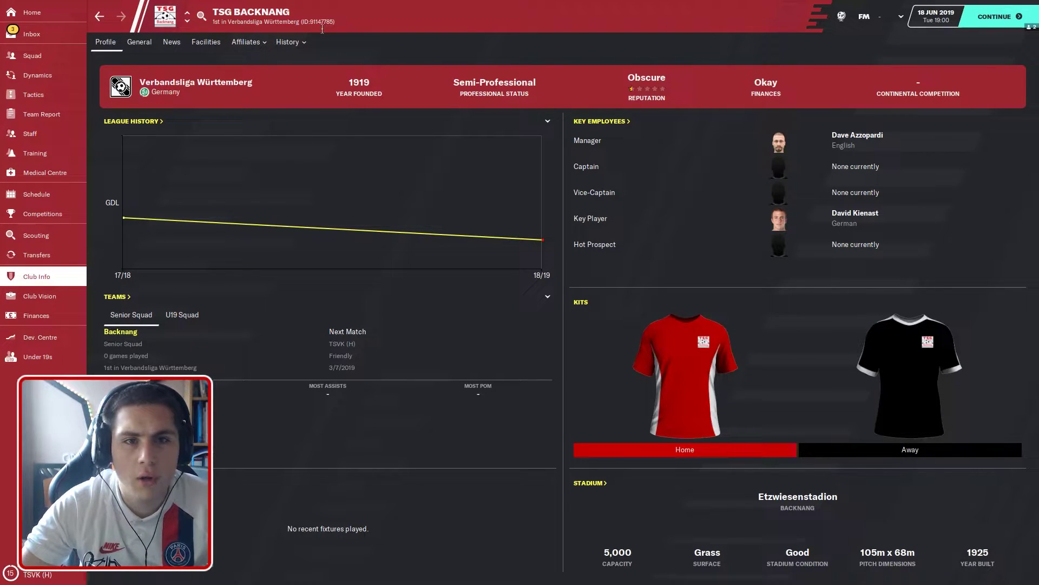
click(865, 17)
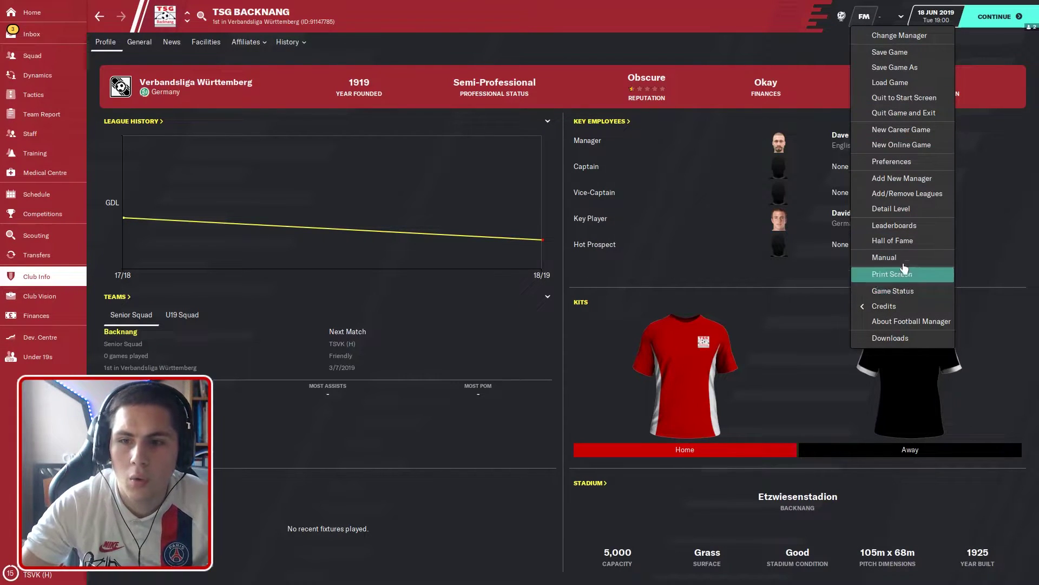
click(893, 162)
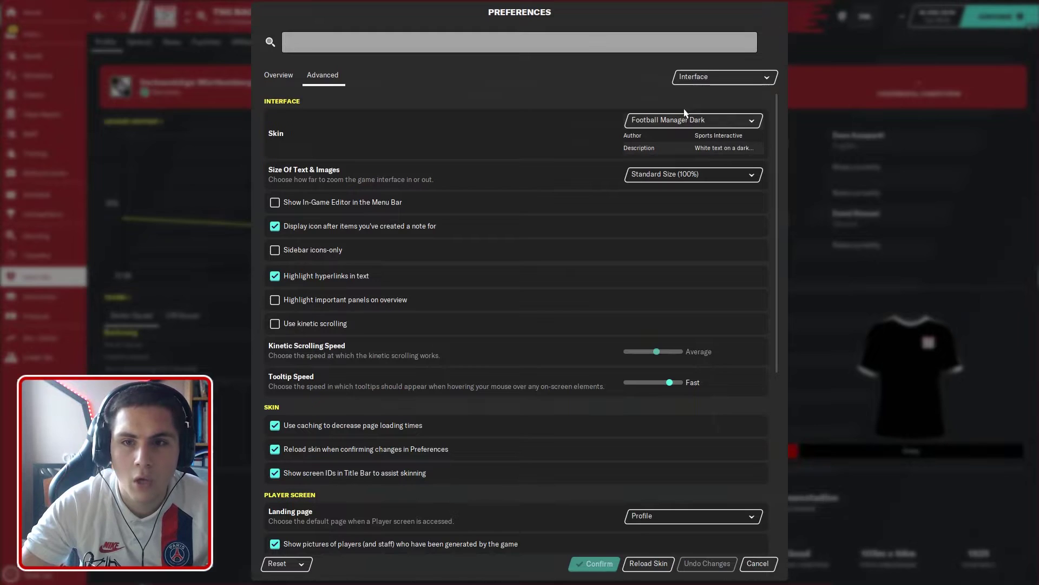
click(722, 76)
click(270, 413)
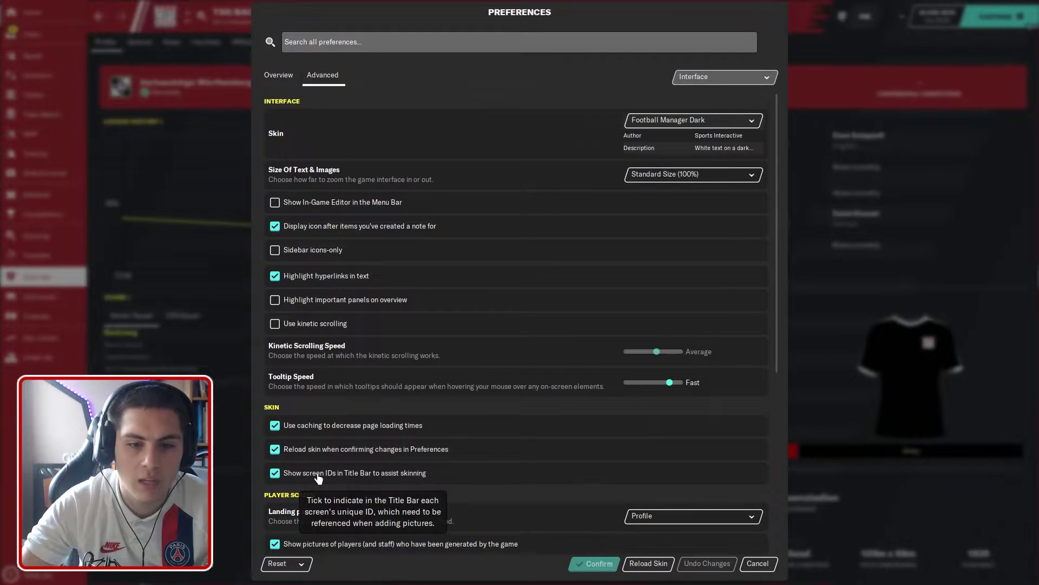
click(764, 562)
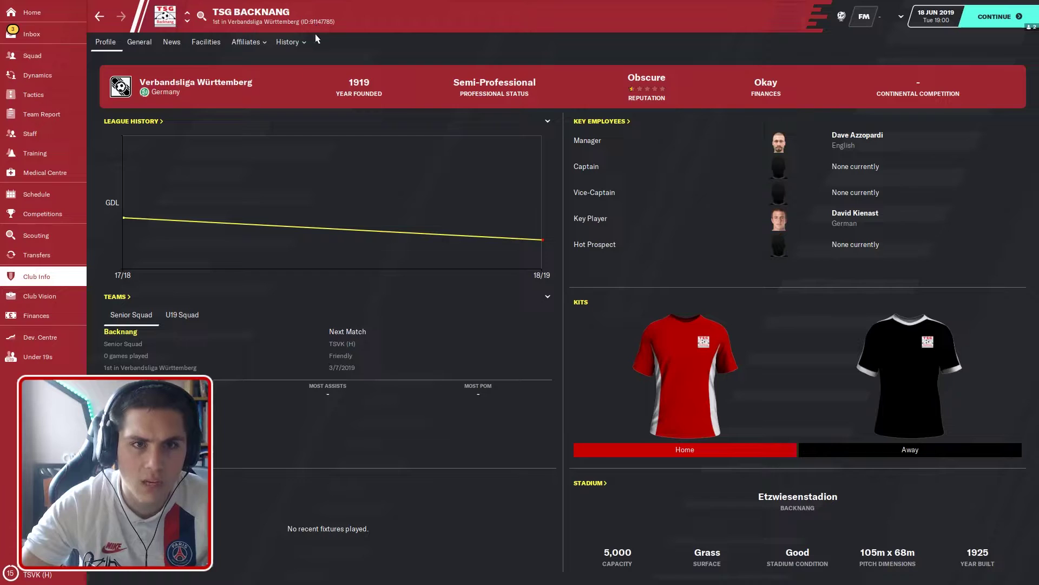
Return to Notepad and replace team ID 740 in the backnang_1 record with 91147785.
key(alt+Tab)
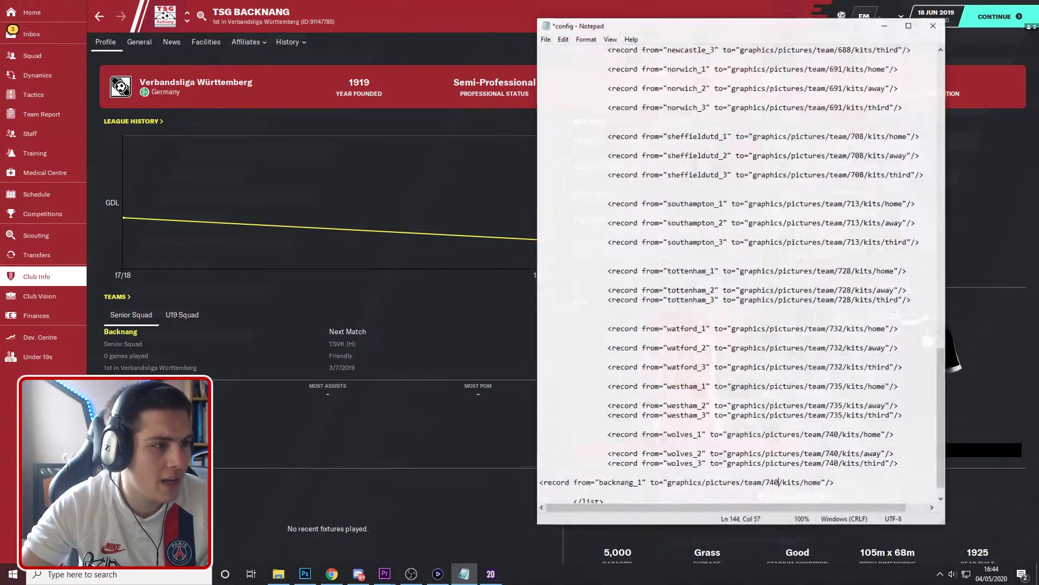
drag(770, 480, 784, 480)
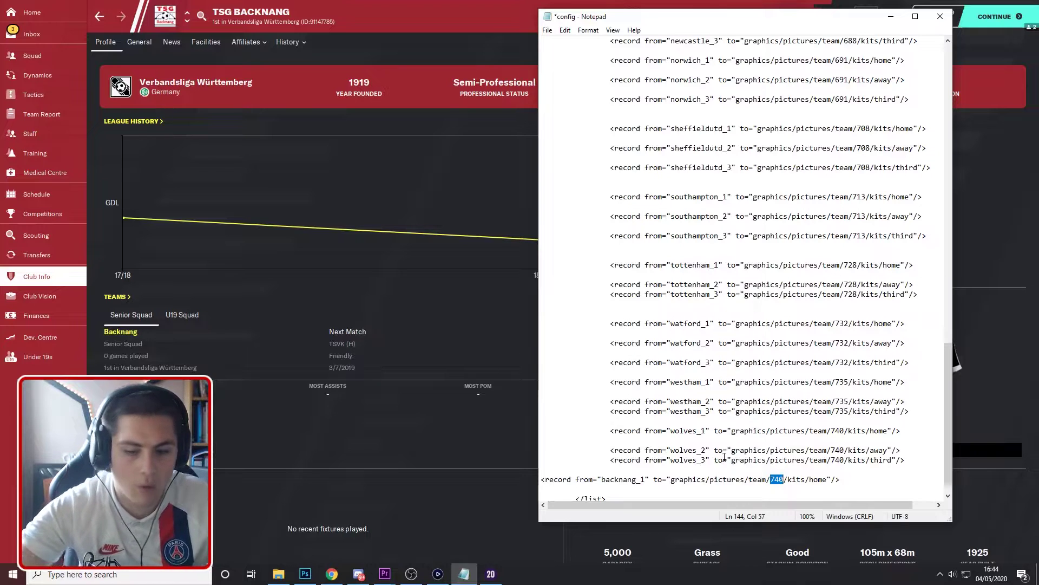
text(9114)
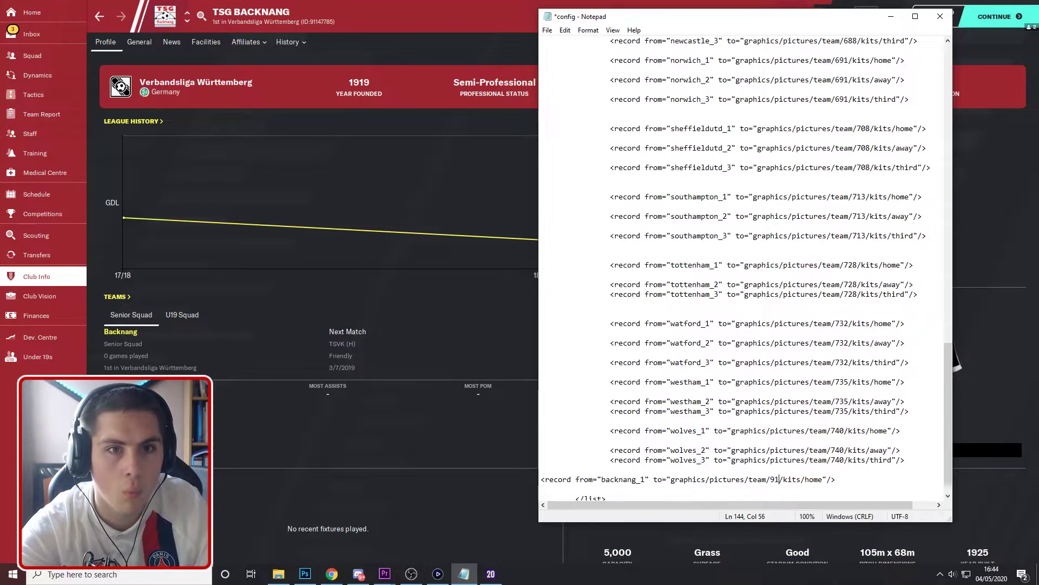
text(77)
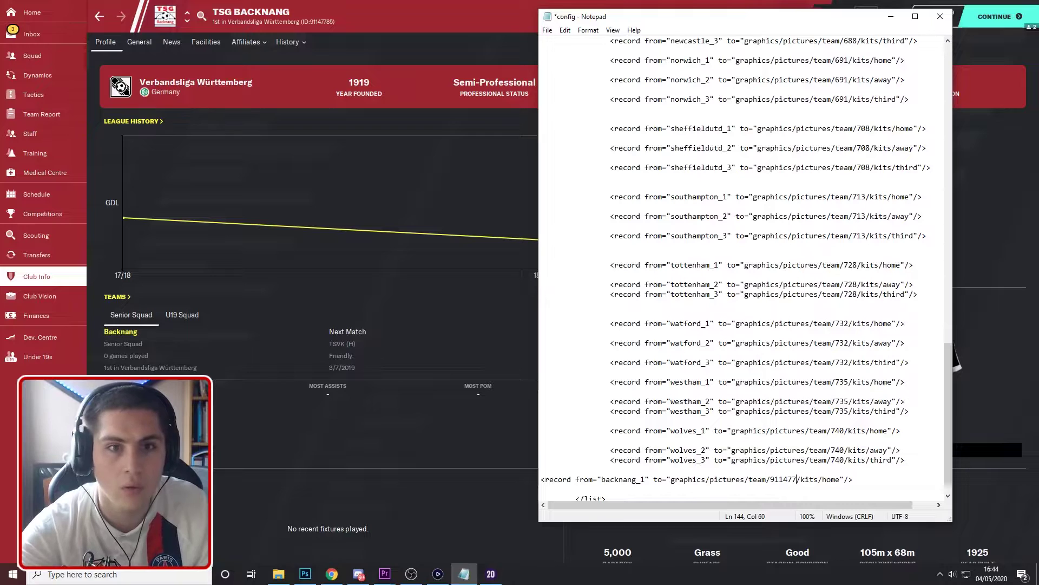
text(85)
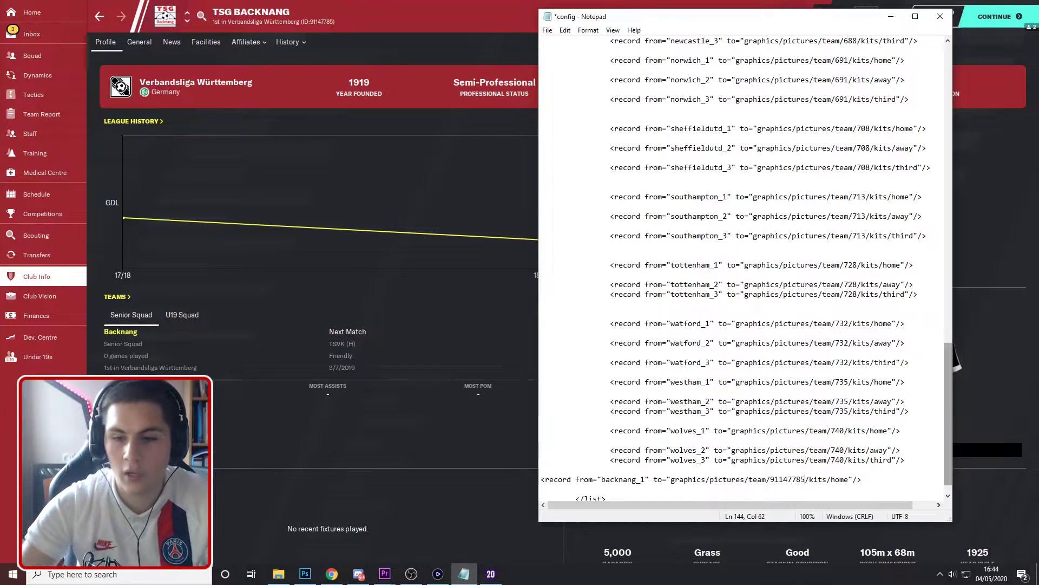
click(557, 29)
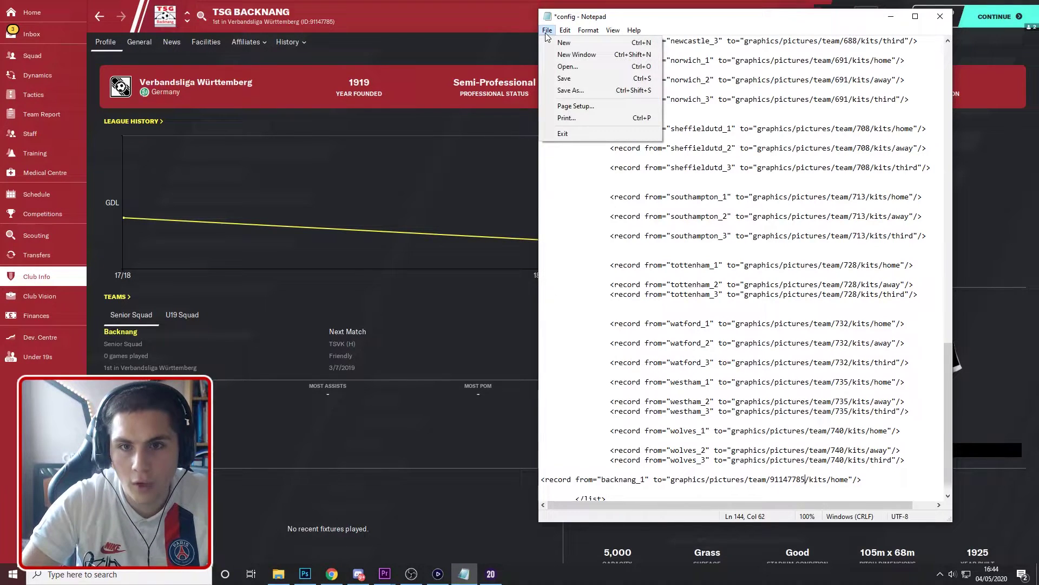
click(578, 79)
click(472, 183)
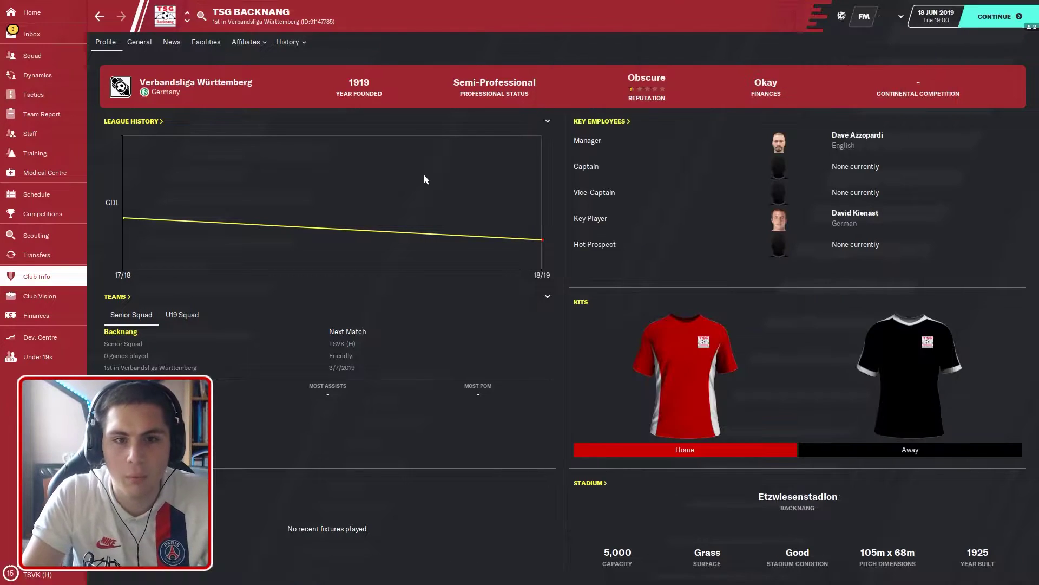
Open the Interface preferences, clear the game's cached skin and layout data, and reload the skin.
click(864, 16)
click(870, 163)
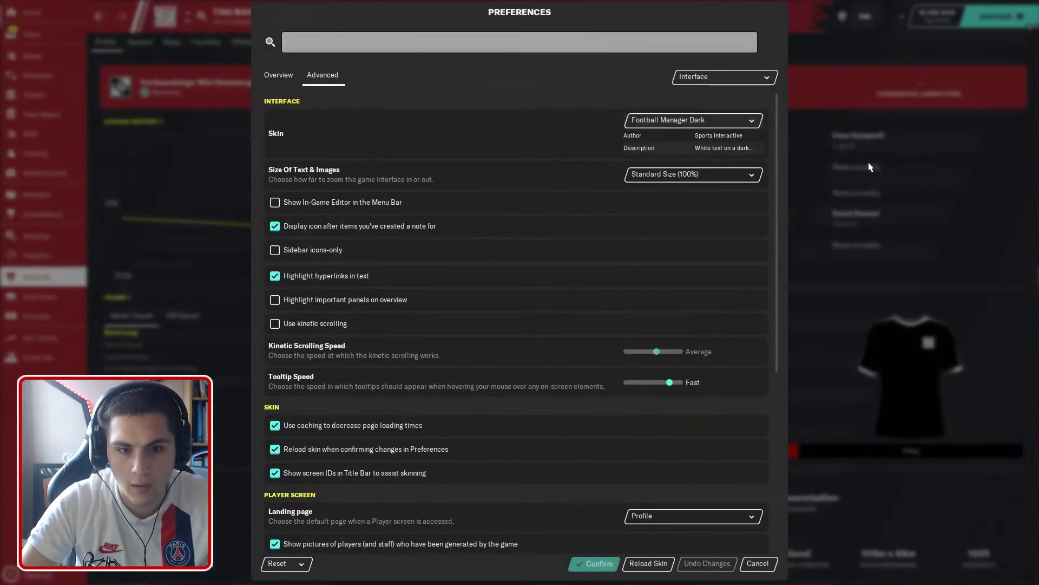
click(275, 564)
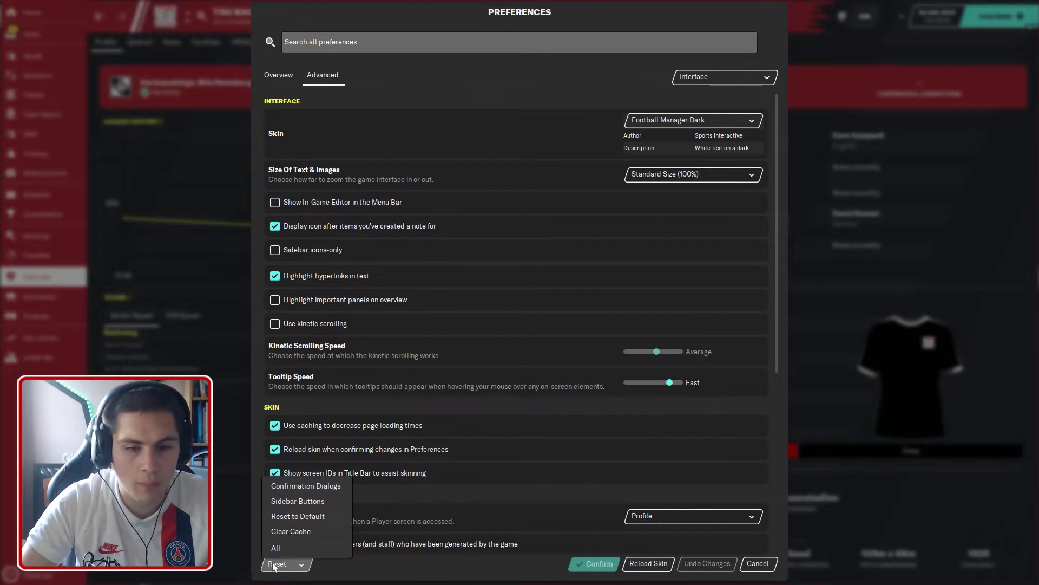
click(297, 533)
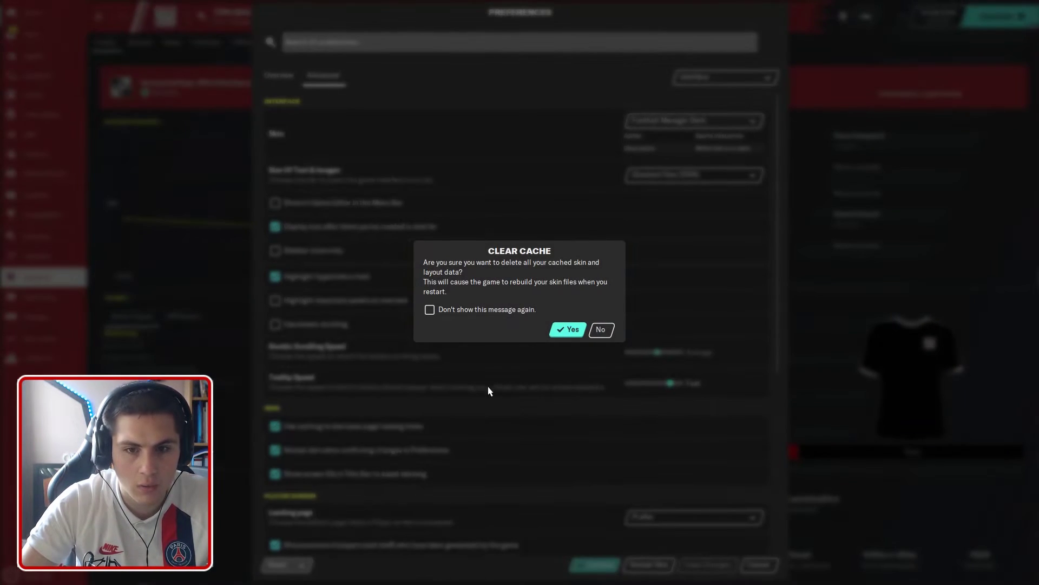
click(568, 332)
click(657, 564)
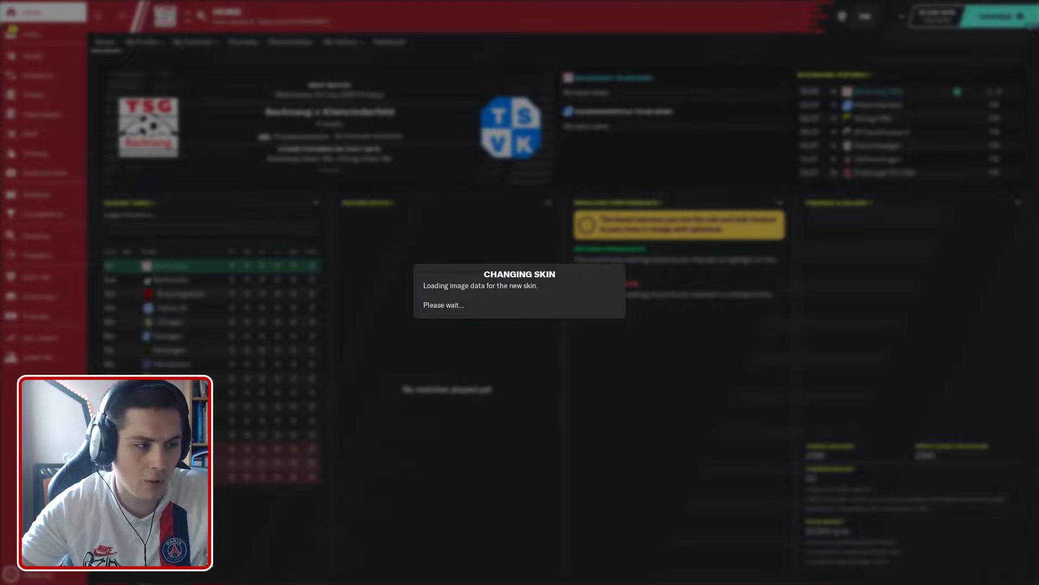
Return to Football Manager and open TSG Backnang's club profile to check the home kit.
key(alt+Tab)
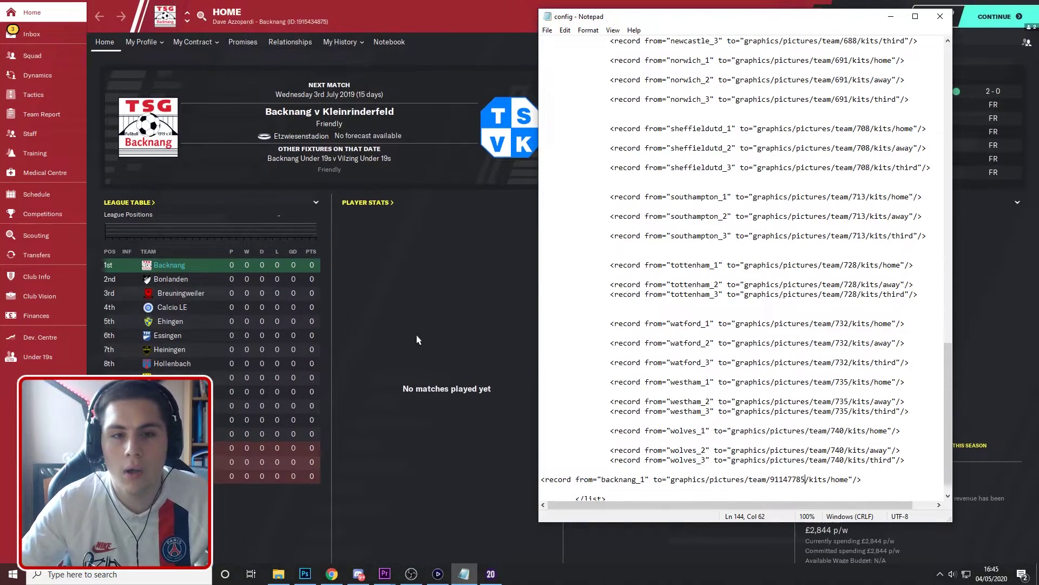
click(398, 331)
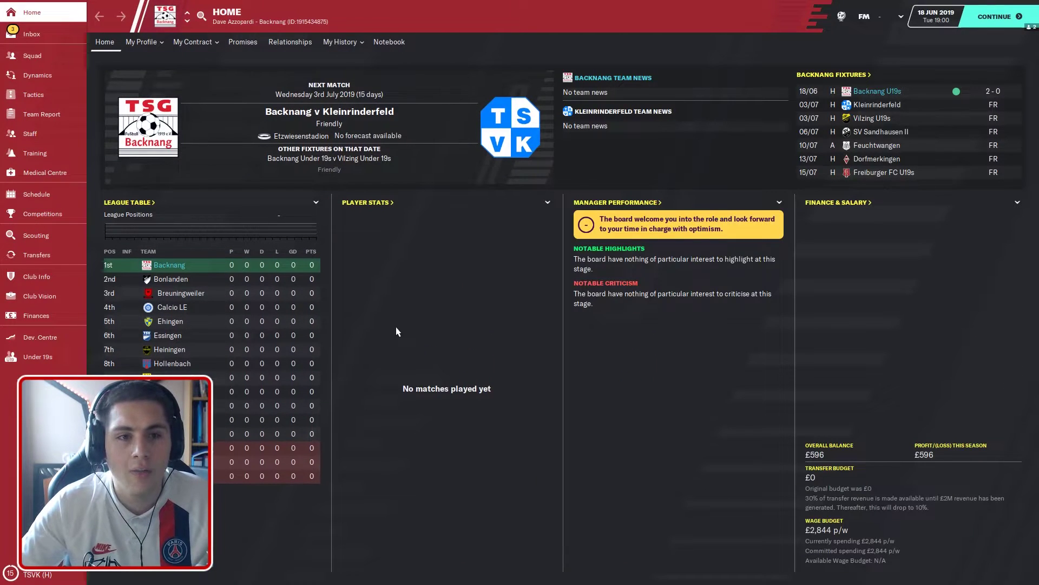
click(307, 116)
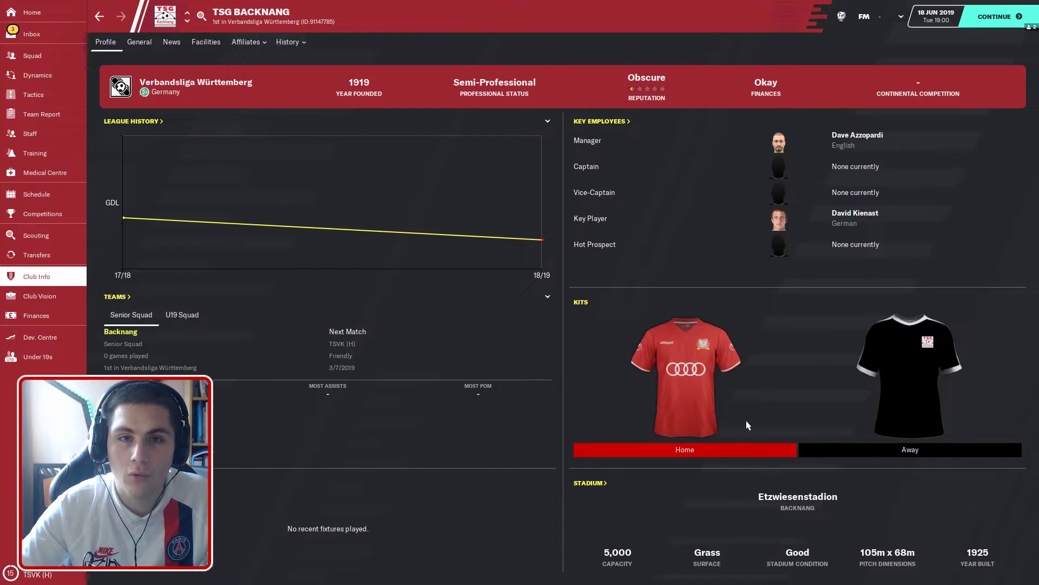
Switch to the 3D New Template document in Photoshop and hide the layout layer.
key(alt+Tab)
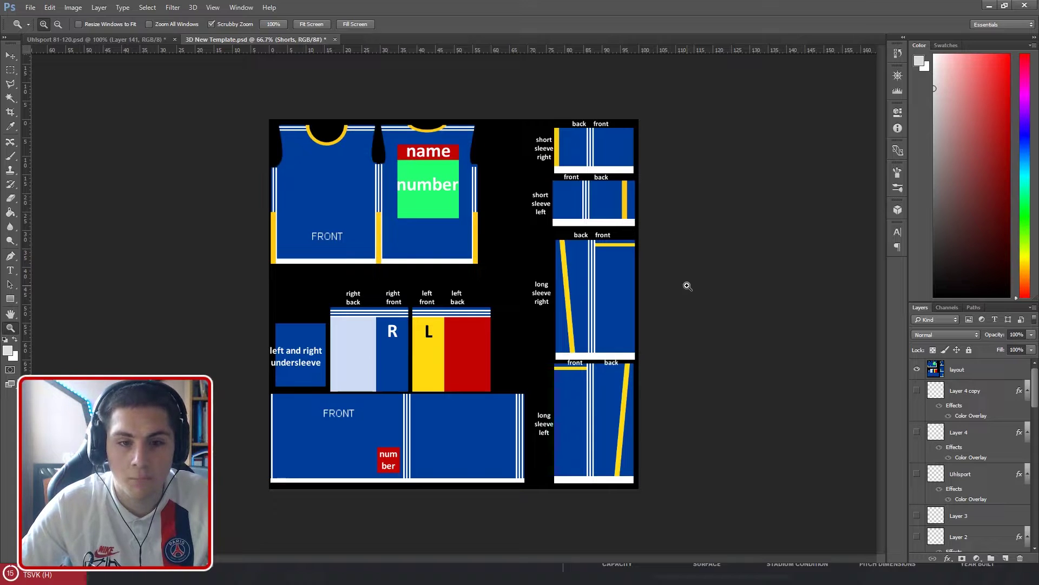
scroll(969, 335, down, 2)
scroll(963, 382, up, 2)
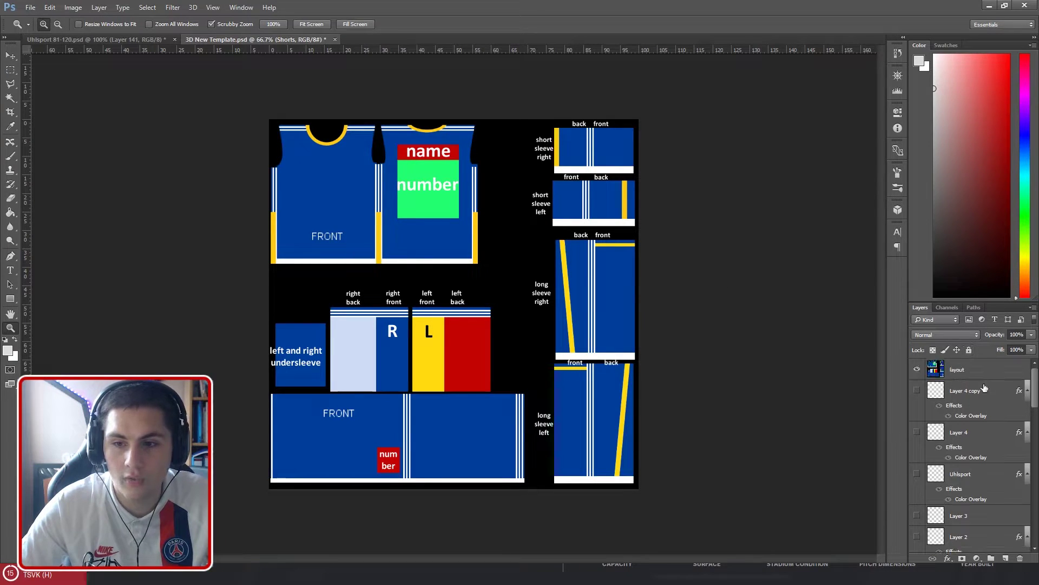
click(961, 369)
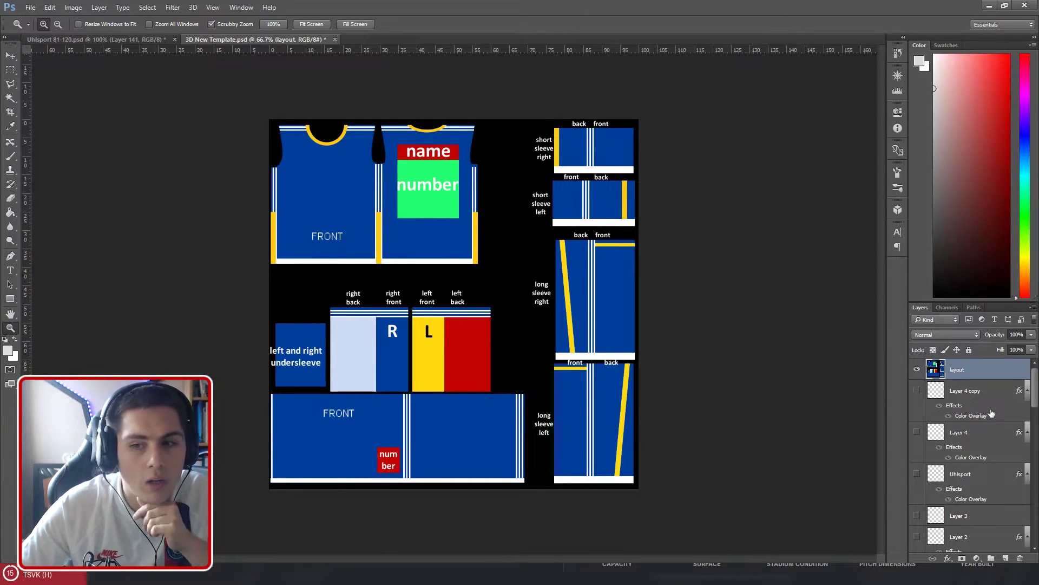
click(917, 369)
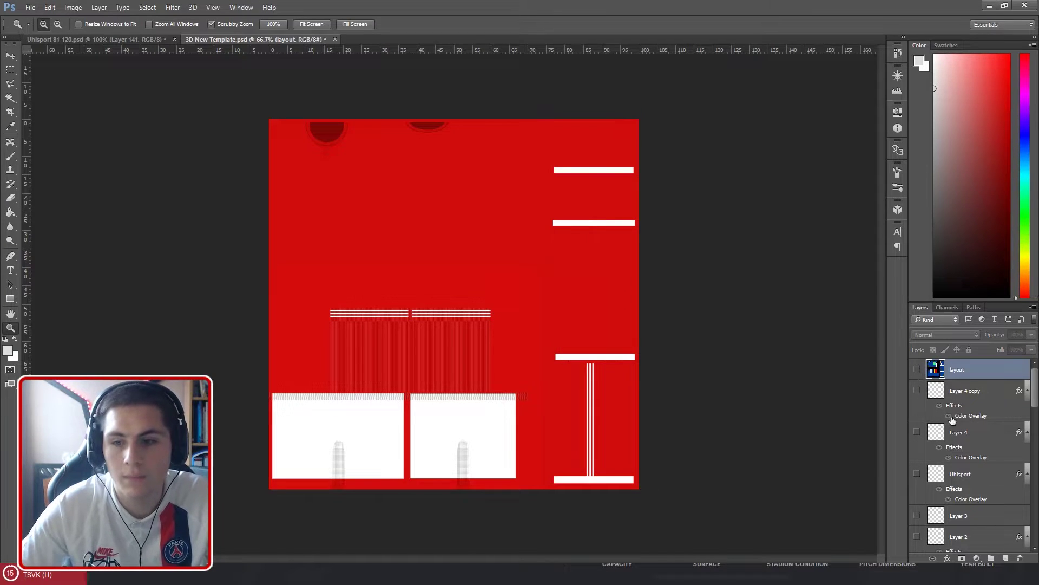
Set the Background layer's Color Overlay to a bright saturated blue.
scroll(969, 477, down, 10)
click(997, 527)
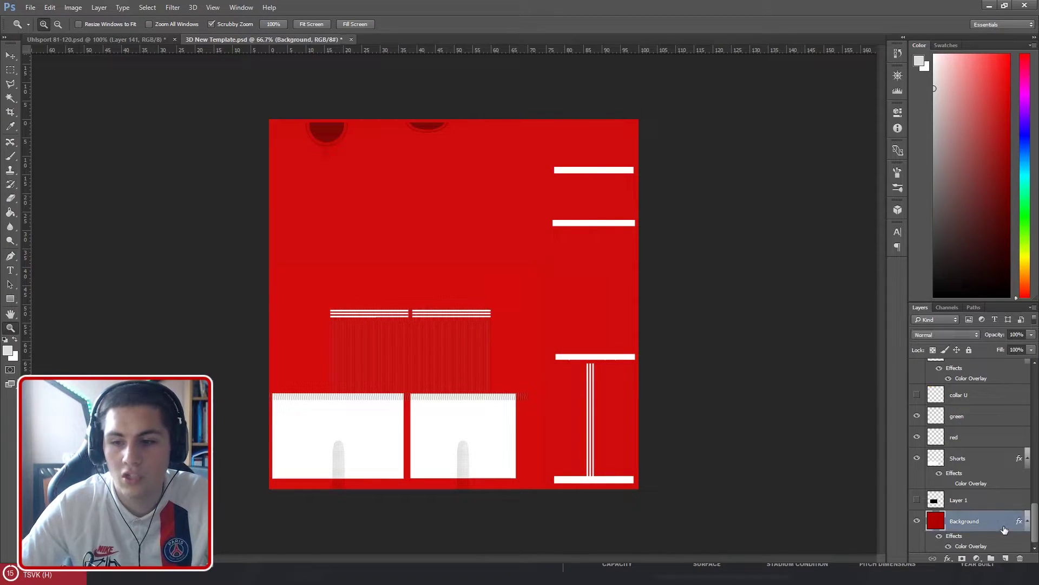
double_click(996, 529)
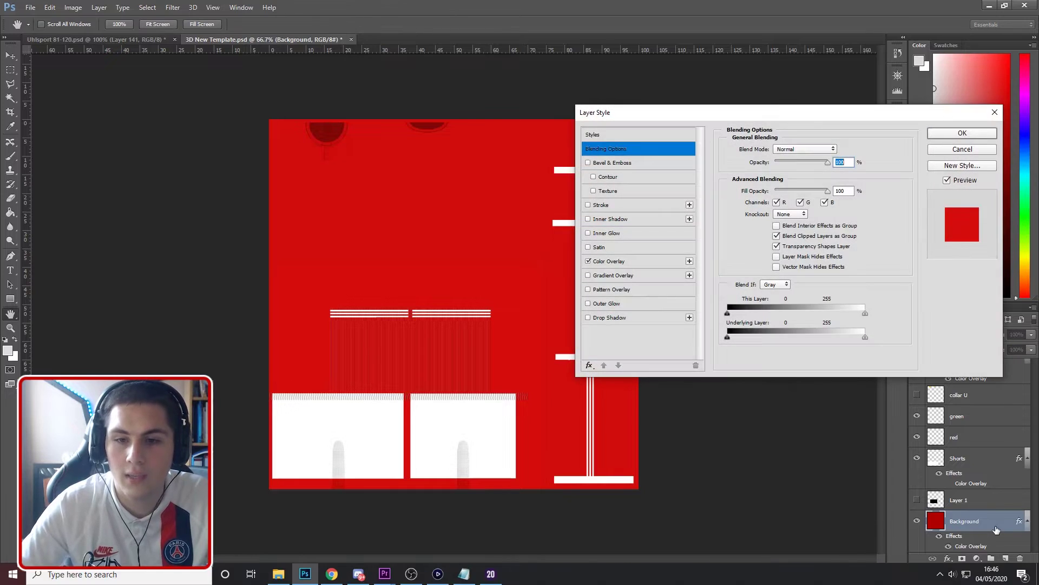
click(629, 263)
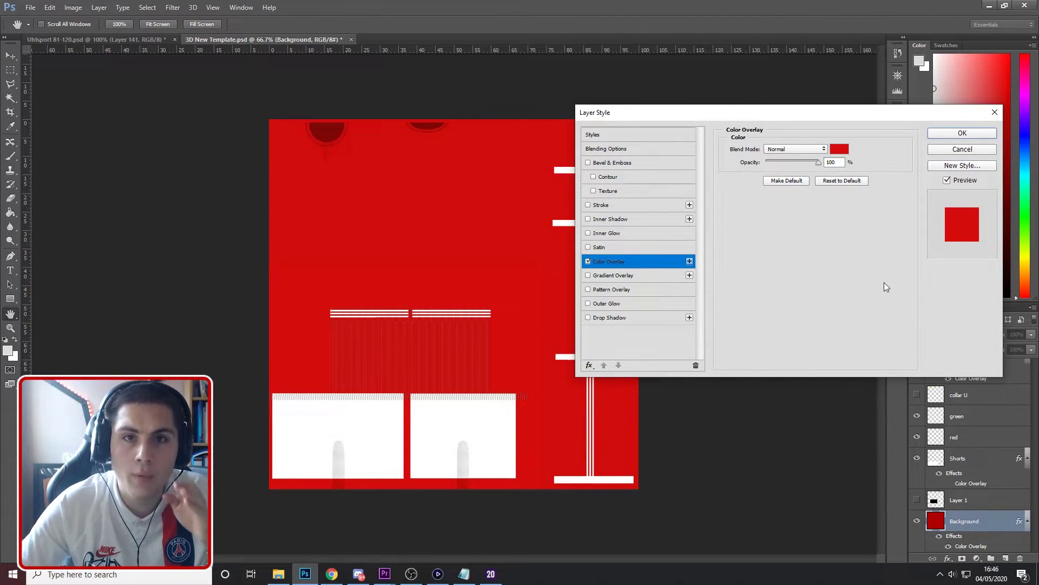
click(840, 151)
click(641, 313)
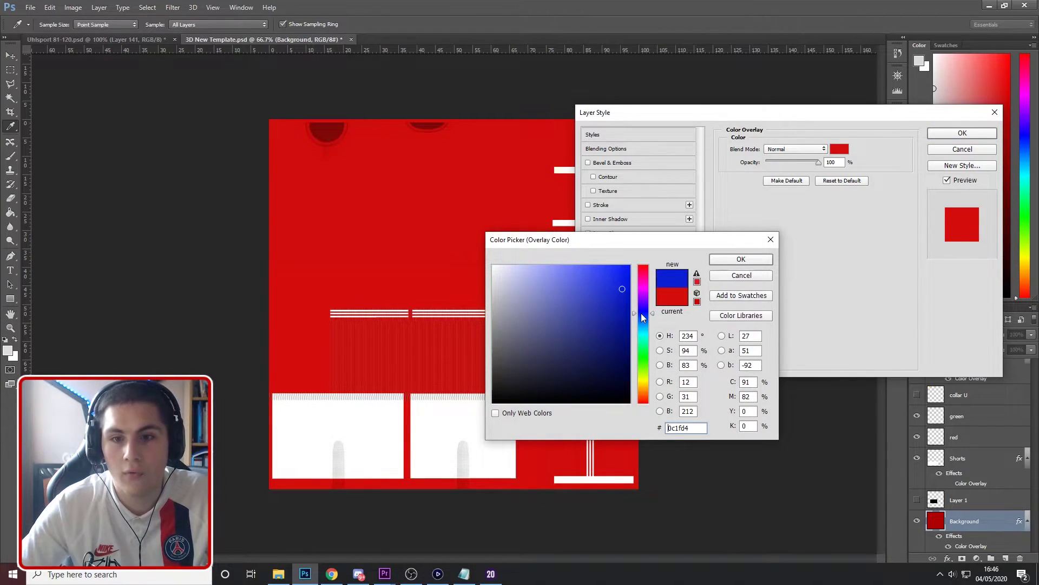
mouse_move(533, 296)
mouse_down()
mouse_move(595, 275)
mouse_move(599, 252)
mouse_move(750, 242)
mouse_up()
click(743, 260)
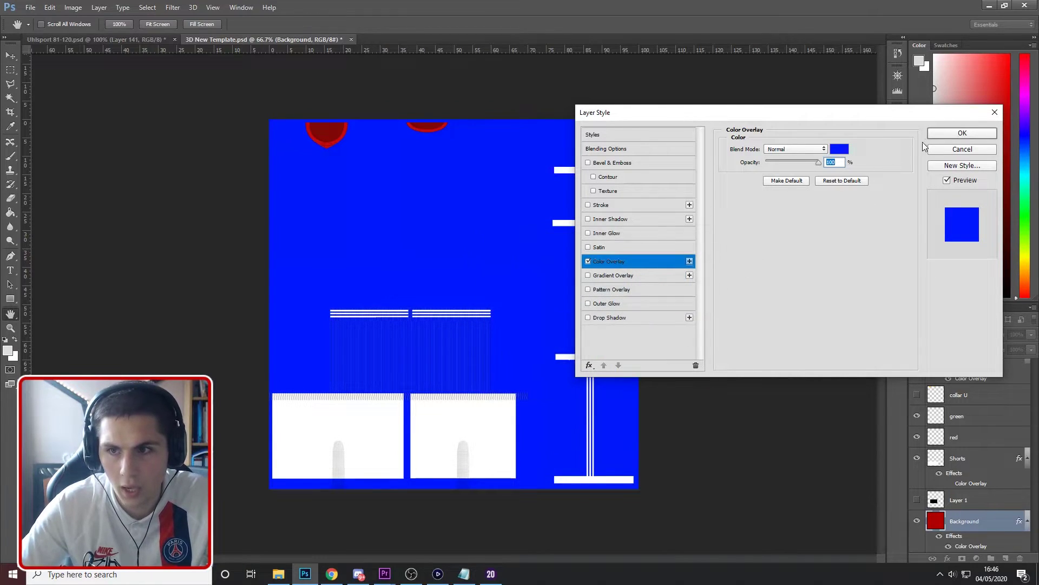
key(Return)
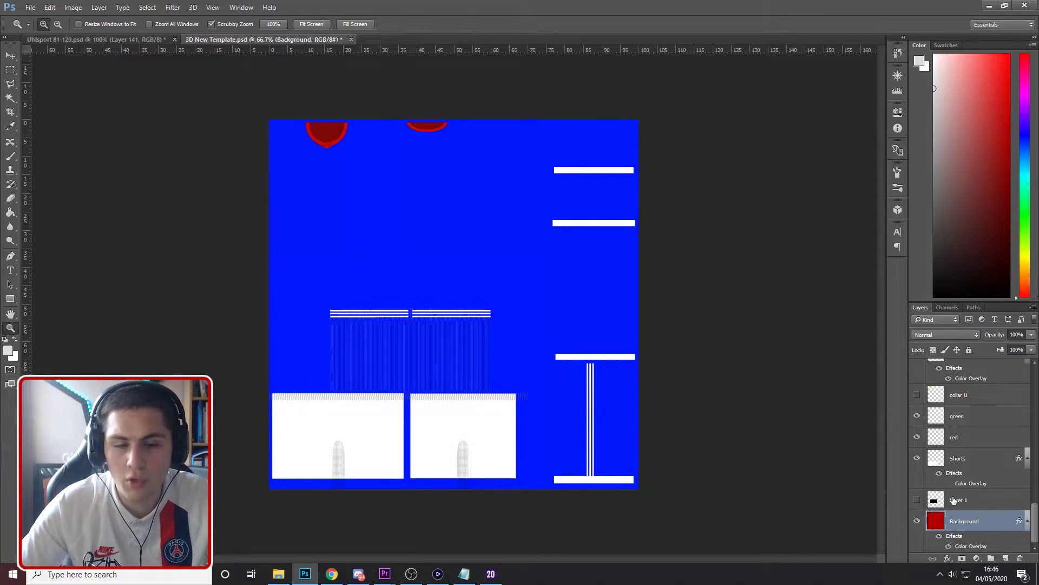
Toggle the visibility of Layer 1 and the Shorts layer to see which parts of the kit each one covers.
click(917, 500)
click(917, 501)
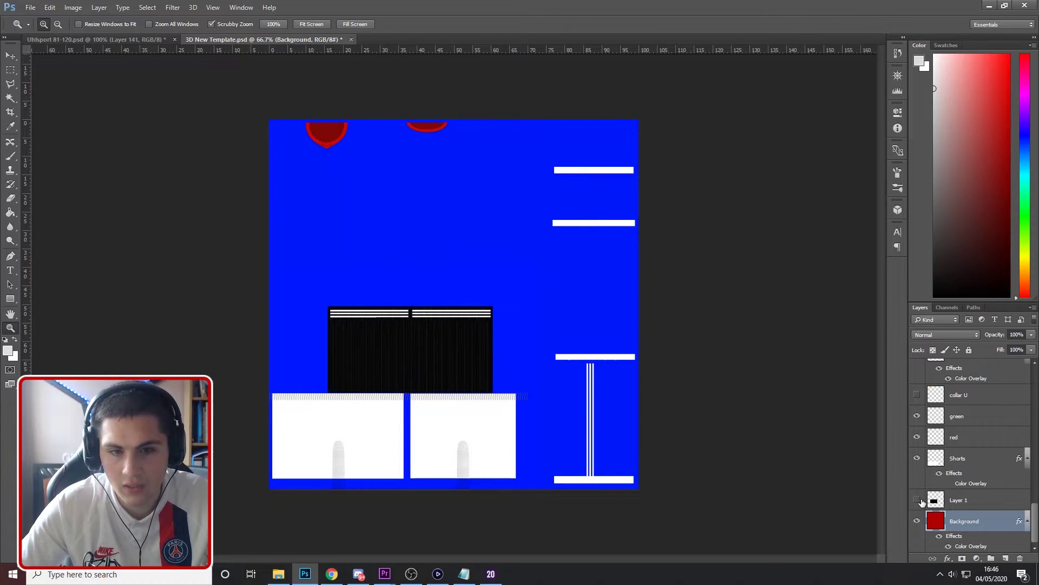
click(963, 461)
click(917, 458)
click(917, 458)
click(918, 458)
click(918, 458)
Change the Shorts layer's Color Overlay to a red sampled from the collar.
double_click(980, 459)
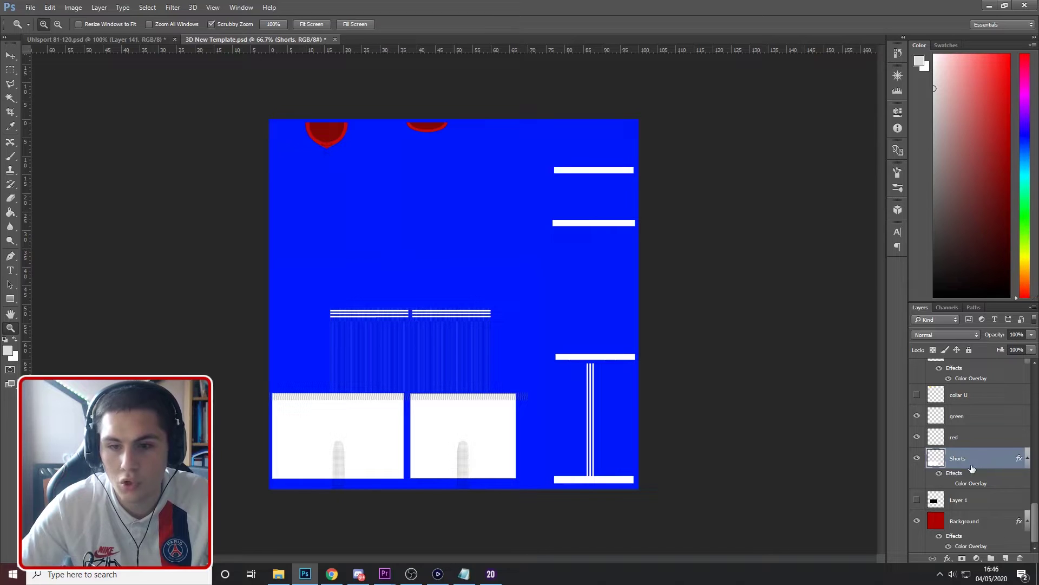
click(601, 261)
click(839, 149)
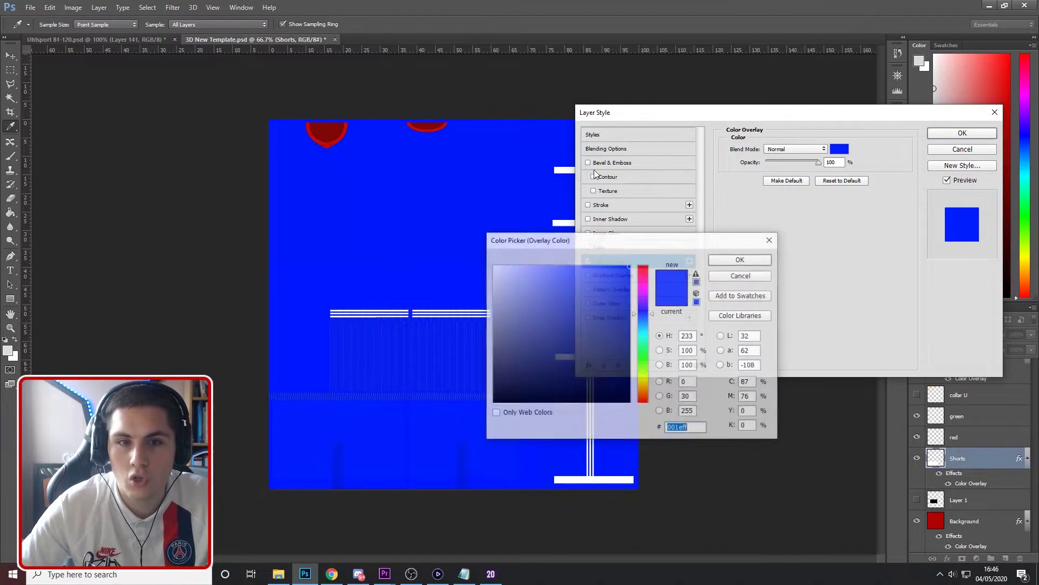
click(323, 136)
click(723, 260)
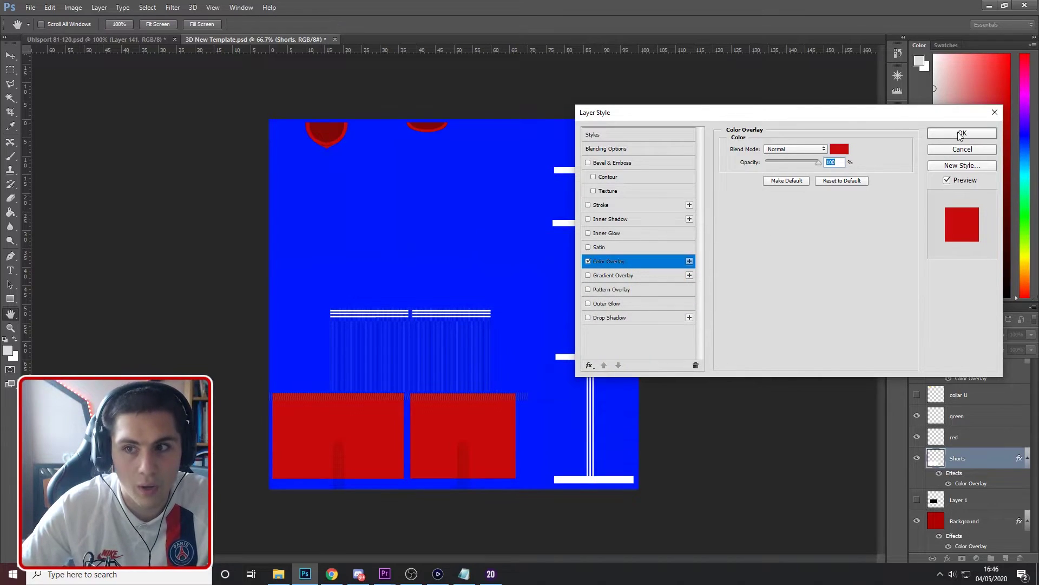
click(963, 133)
Look through the higher layers of the template and preview the Red Stripes layer.
scroll(961, 487, up, 2)
scroll(964, 477, up, 6)
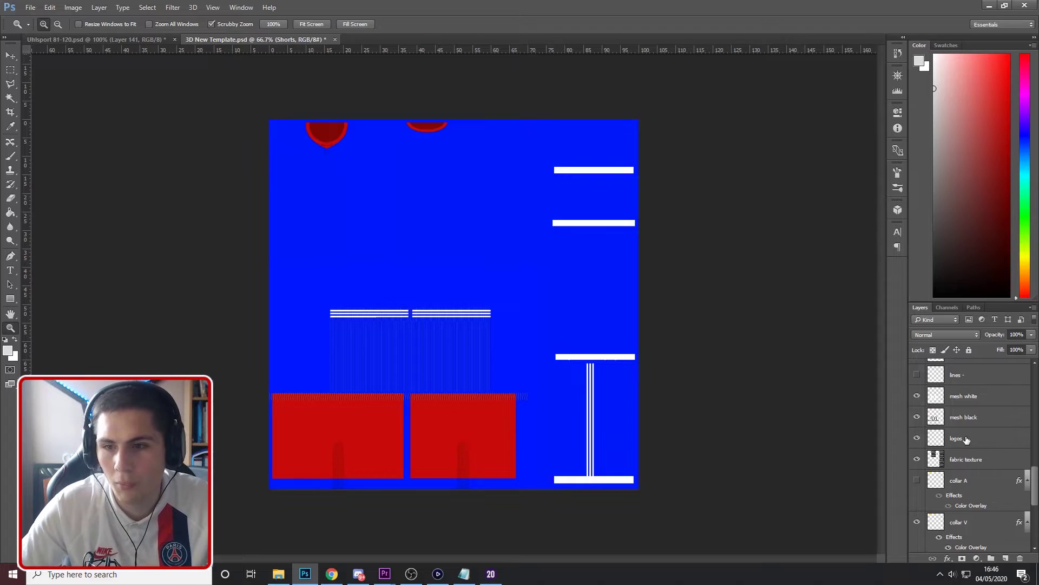
scroll(966, 438, up, 5)
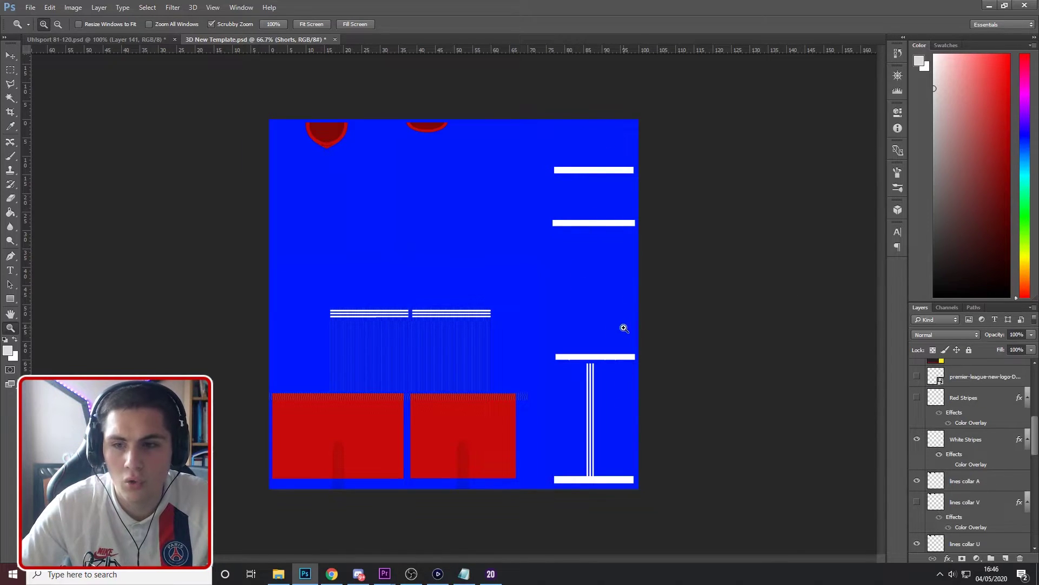
click(916, 399)
click(916, 399)
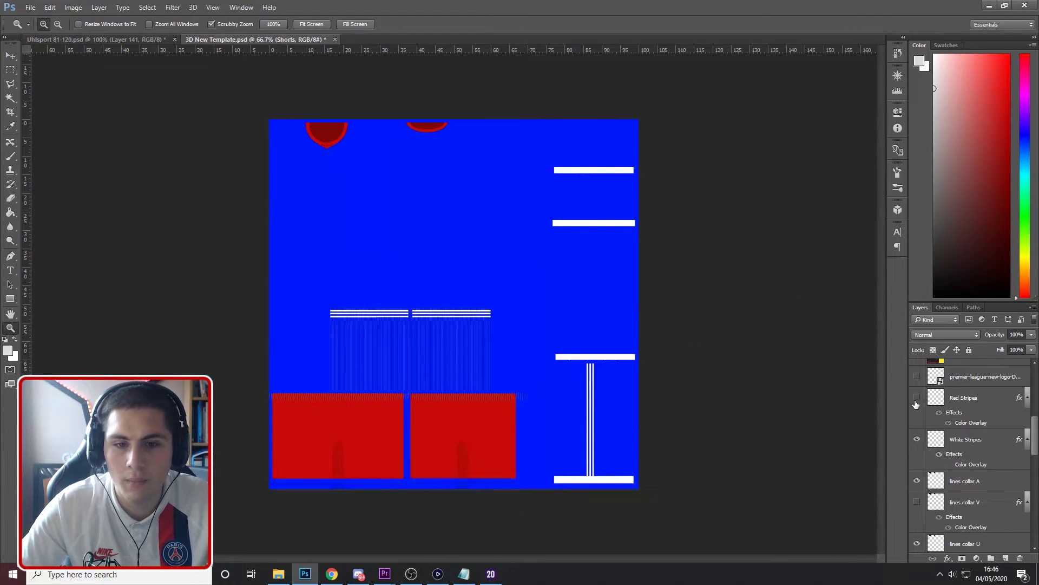
click(11, 69)
drag(525, 90, 687, 166)
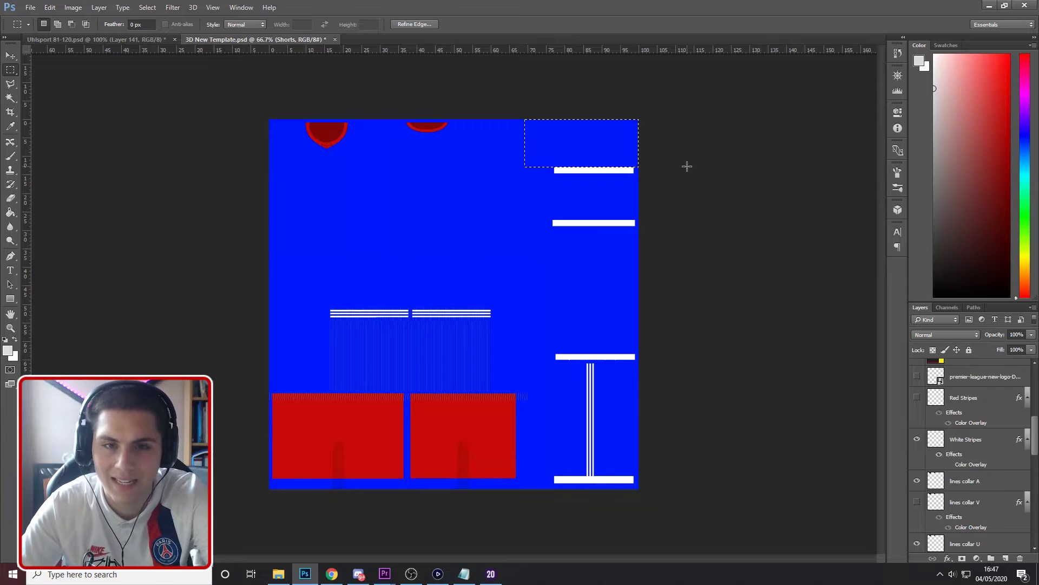
click(687, 167)
Select the watford_home layer and make it visible as a placement guide over the template.
scroll(1007, 490, up, 5)
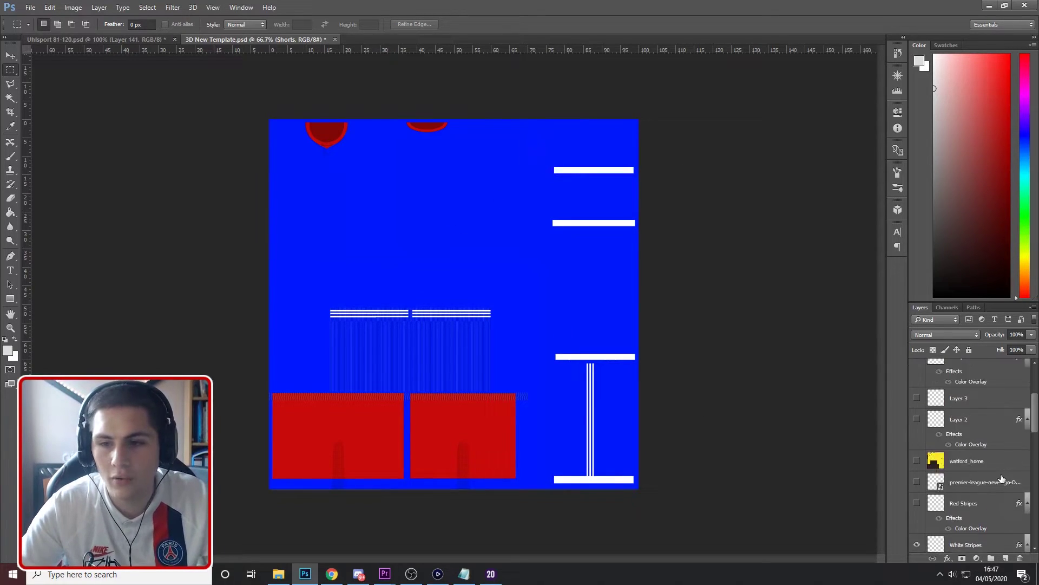
click(917, 482)
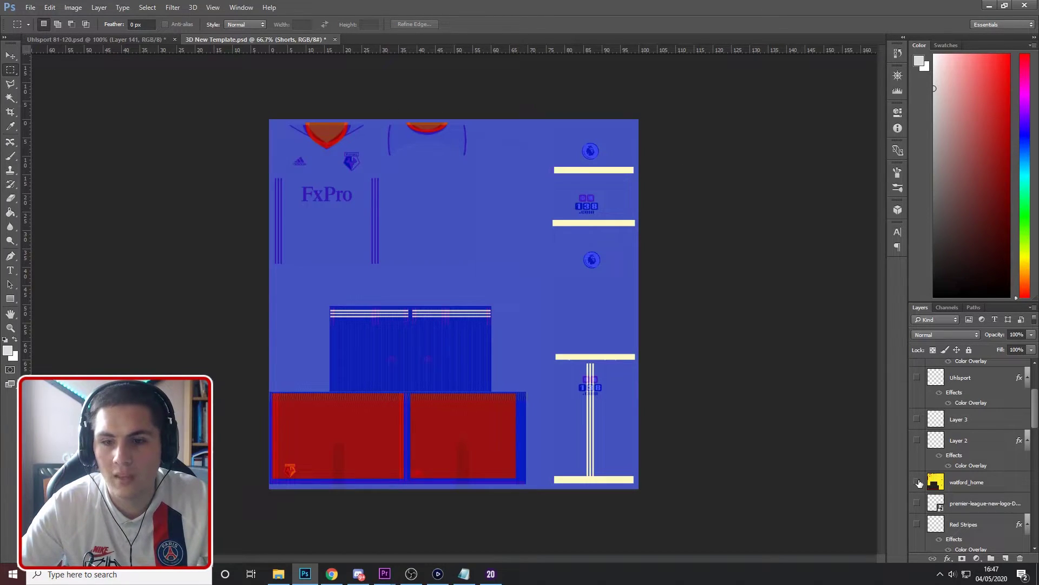
click(917, 482)
click(954, 488)
click(918, 485)
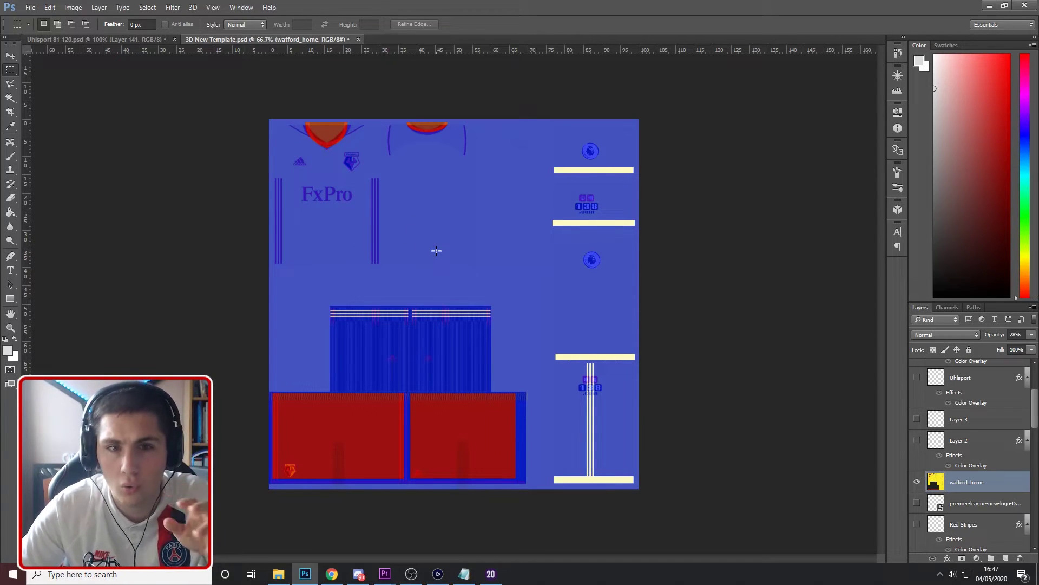
Preview the sponsor logo on Layer 2 and compare the template with the shirt in Uhlsport 81-120.psd.
scroll(952, 466, up, 1)
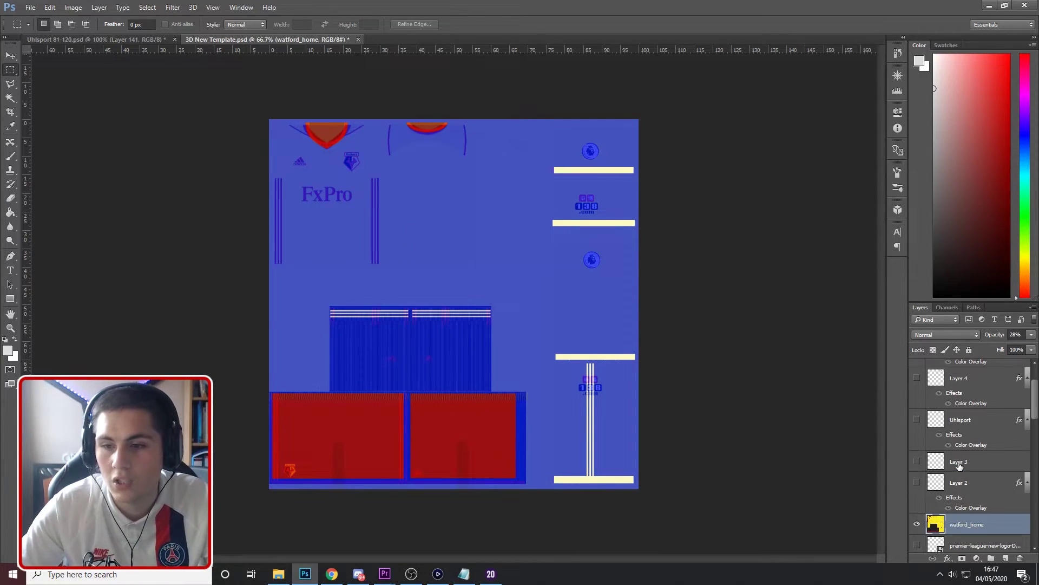
scroll(948, 473, down, 1)
click(916, 440)
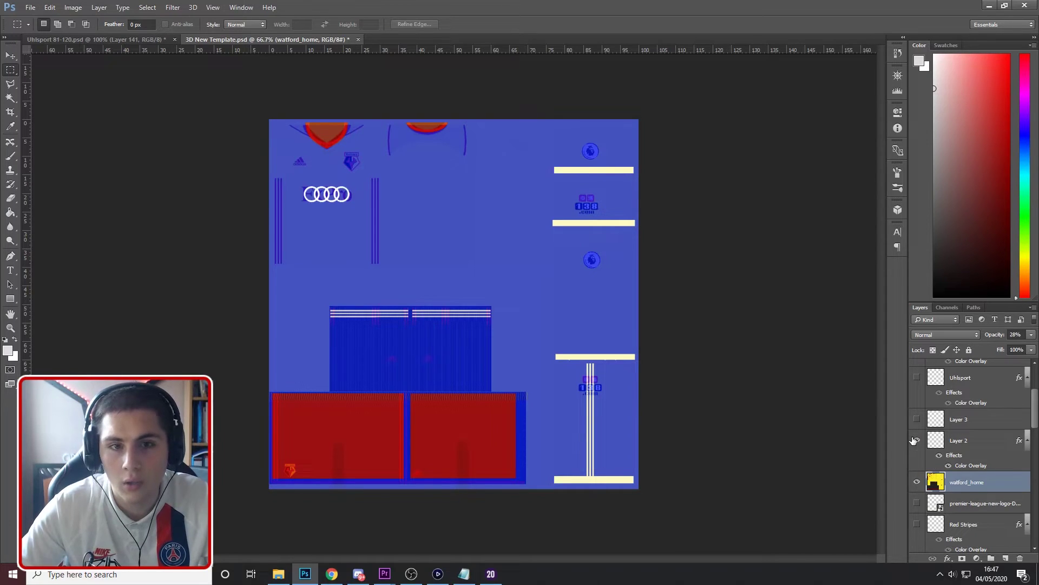
click(916, 441)
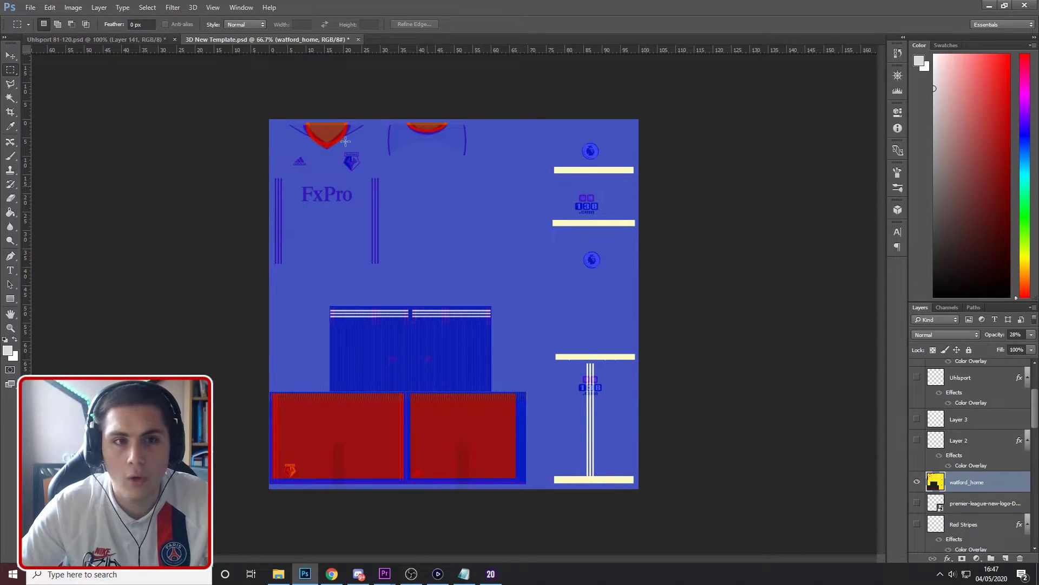
click(110, 40)
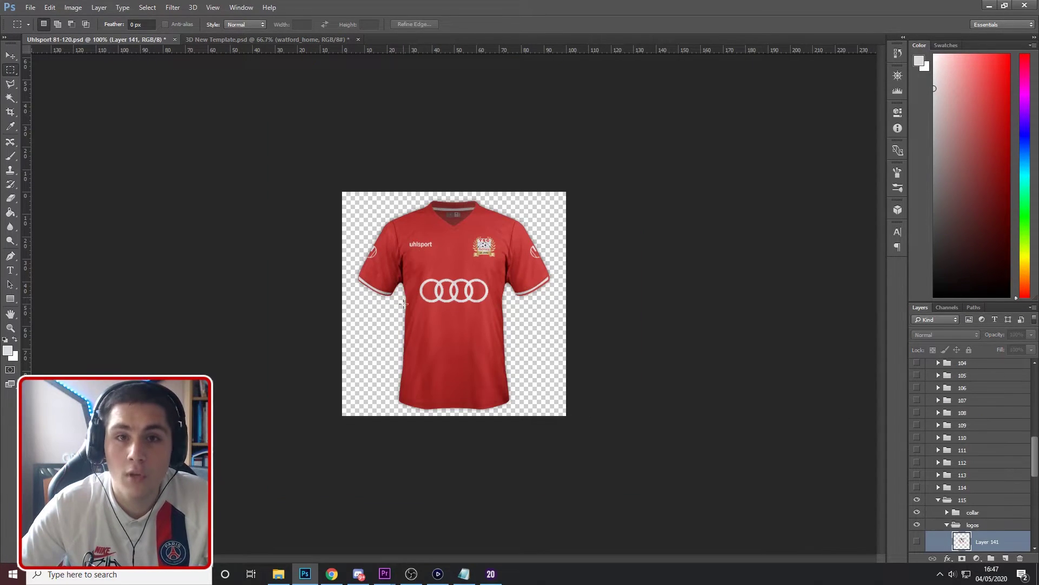
click(222, 40)
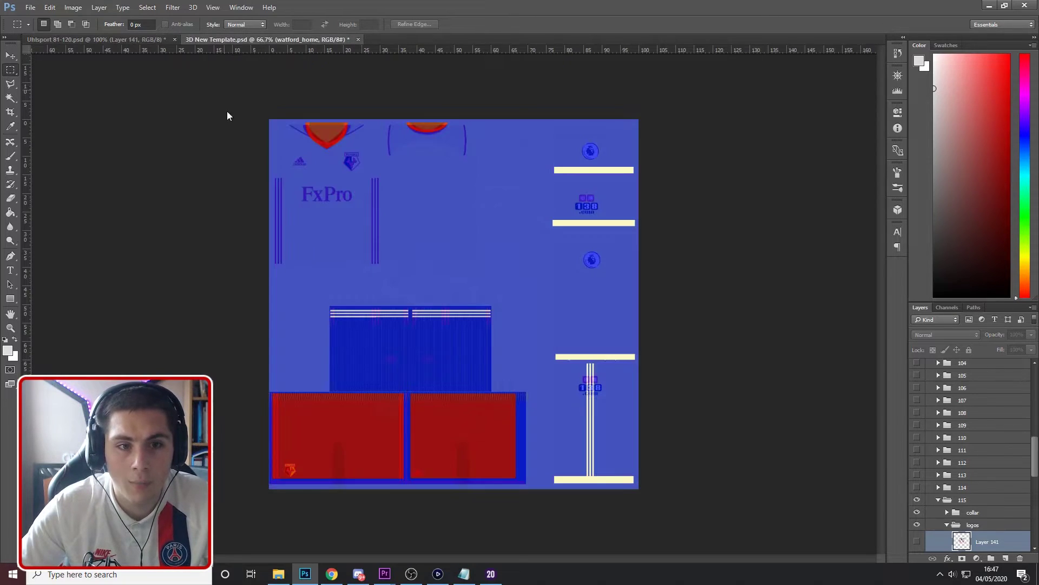
Show Layer 2 with the Audi sponsor rings and Layer 3 with the club badge on the shirt front.
click(916, 412)
click(917, 412)
scroll(940, 438, up, 3)
click(917, 475)
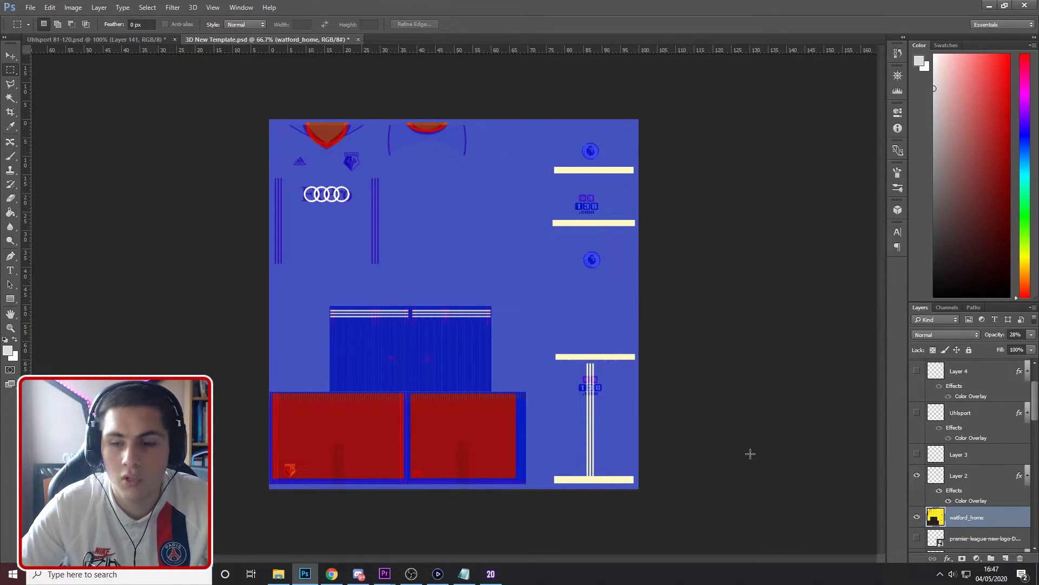
click(917, 455)
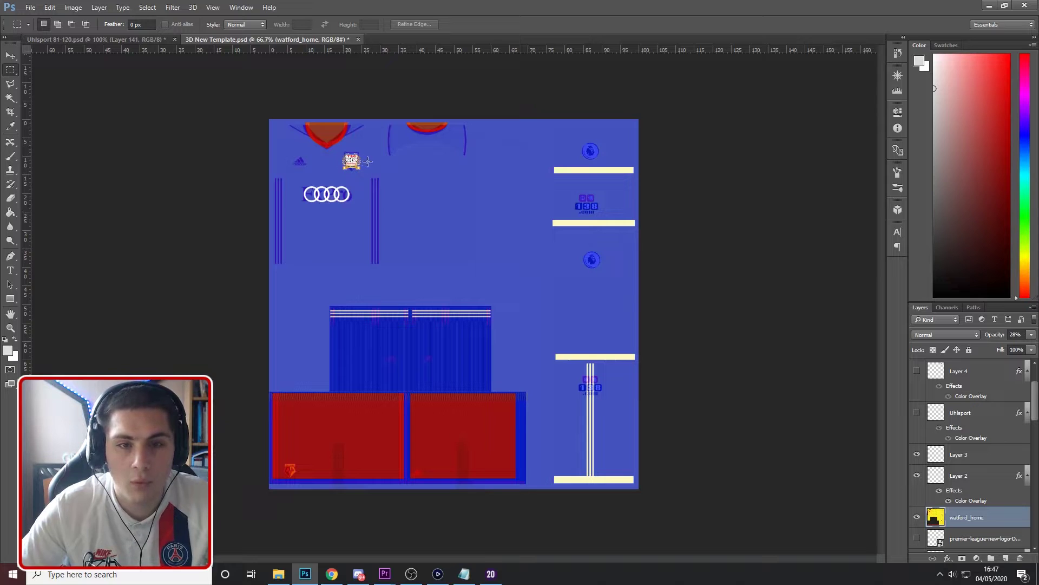
Show the Uhlsport, Layer 4 and Layer 4 copy logo layers on the shirt and sleeves, and hide the watford_home guide.
click(918, 413)
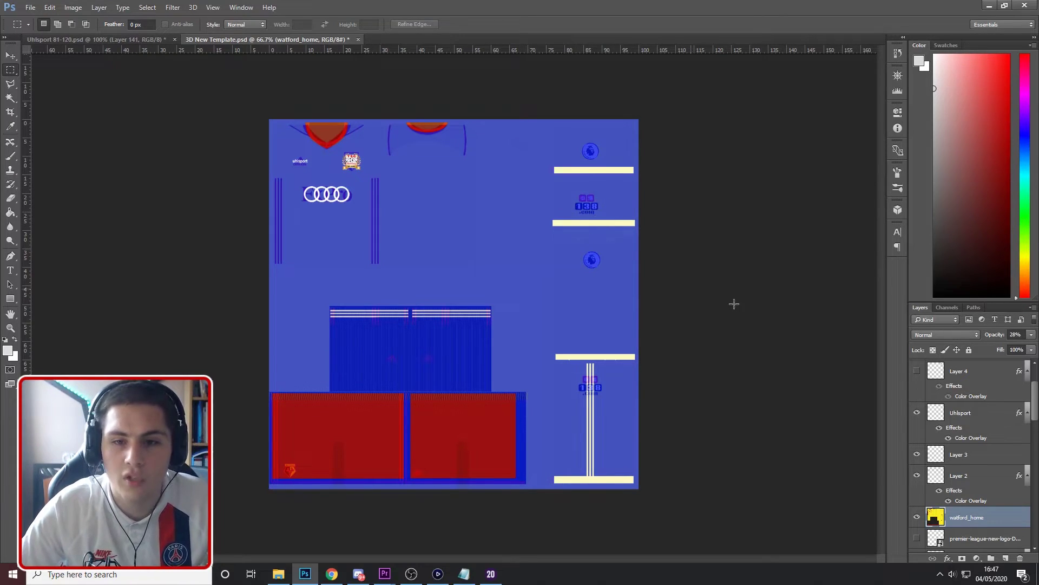
scroll(935, 415, up, 1)
click(917, 393)
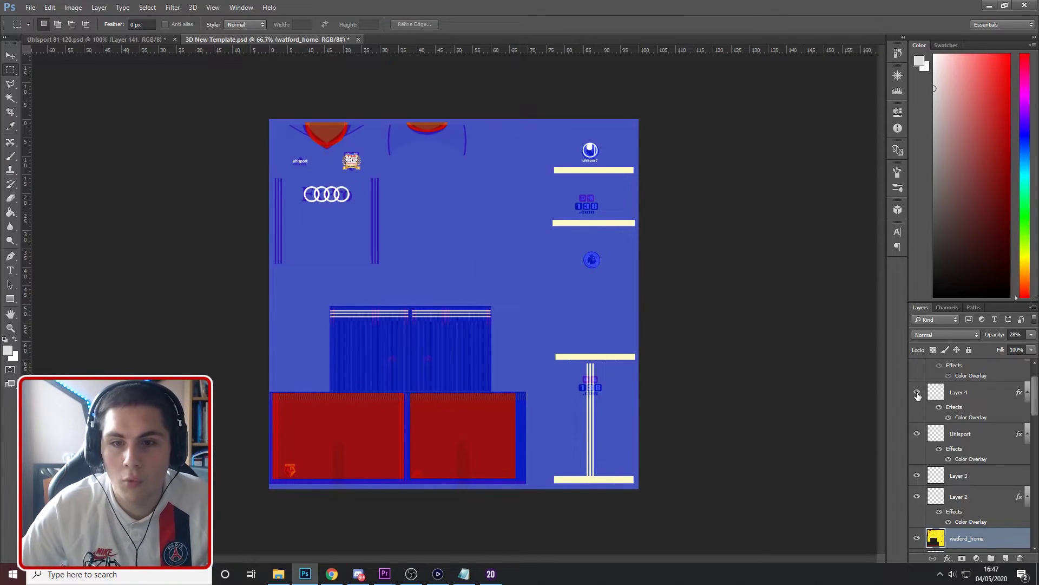
key(ctrl+j)
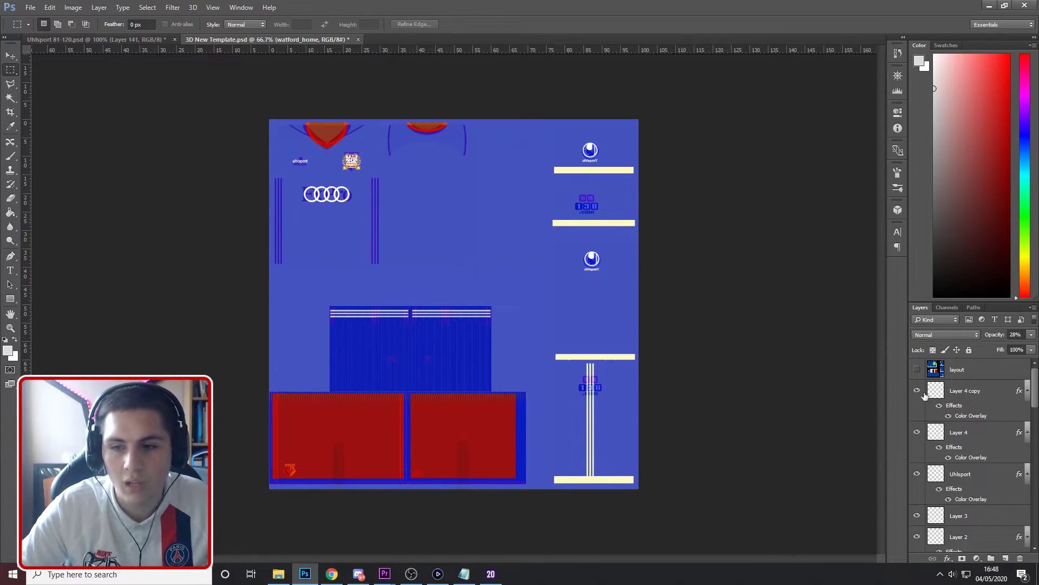
scroll(969, 431, down, 3)
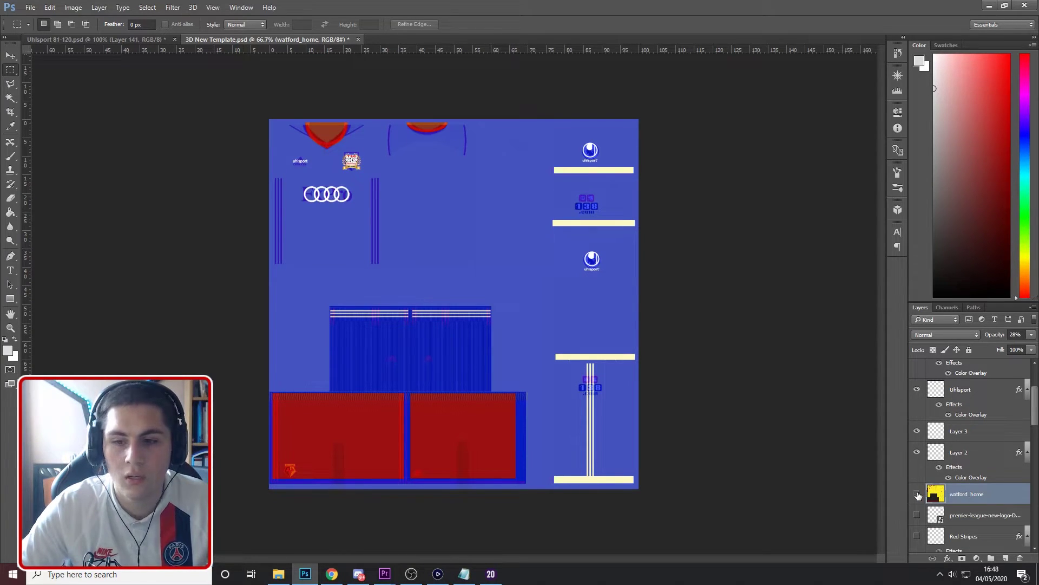
click(917, 493)
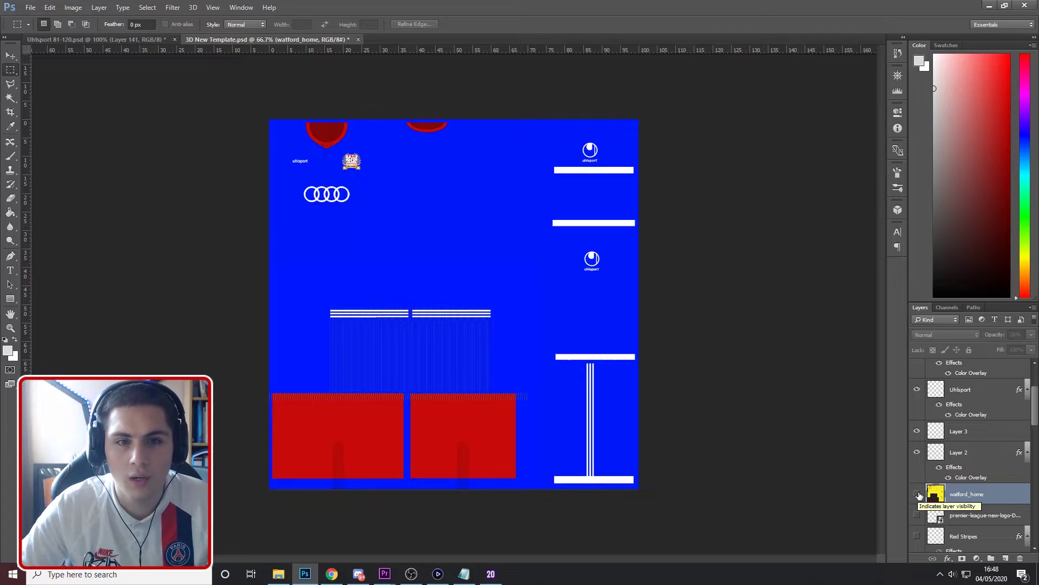
Preview the Red Stripes layer on the template and leave it hidden.
scroll(974, 481, down, 4)
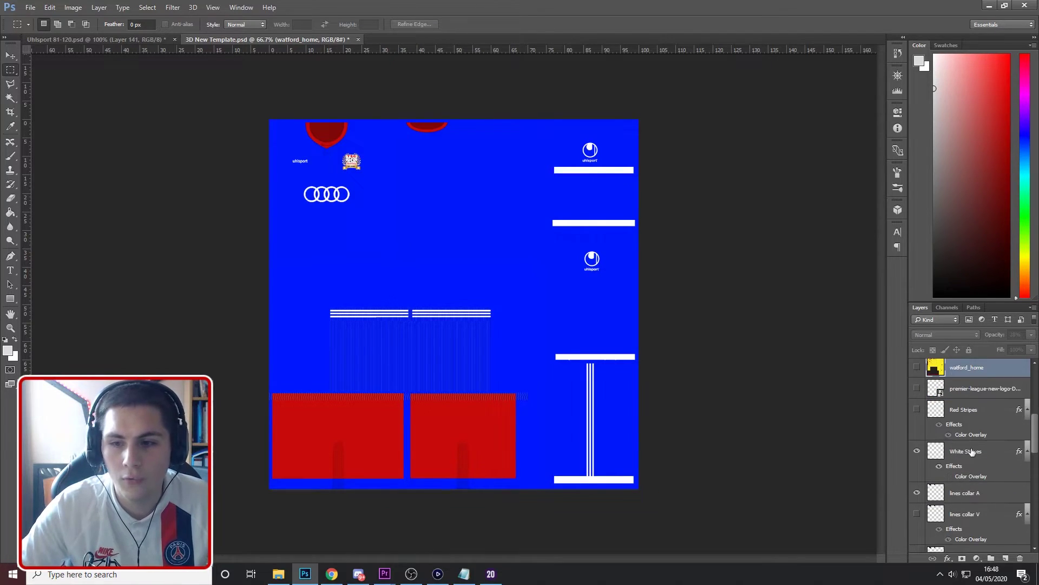
click(942, 413)
click(917, 409)
click(917, 409)
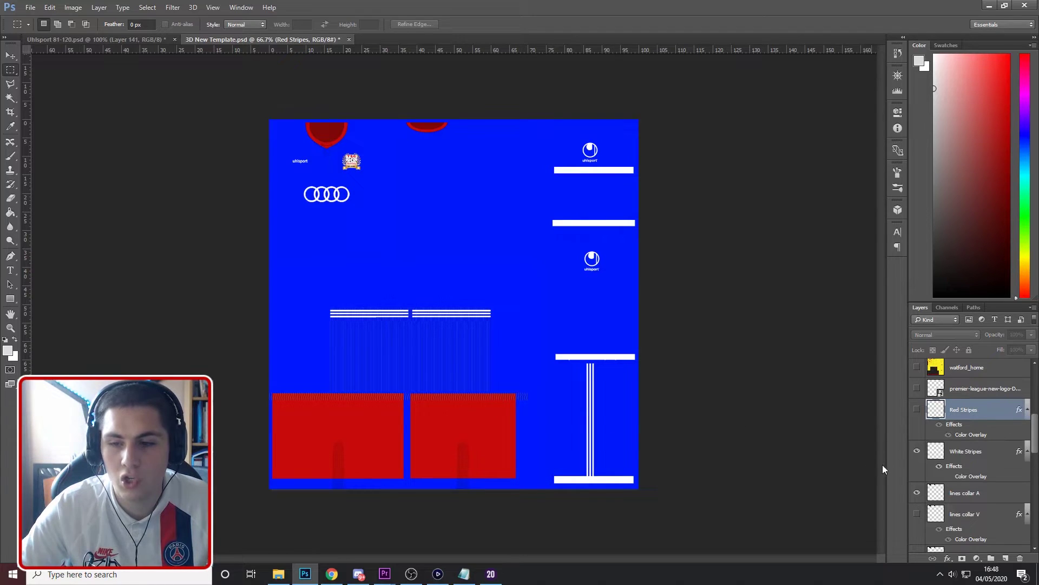
Look at the layer style options of the collar V layer without changing its settings.
scroll(931, 488, down, 5)
scroll(933, 497, down, 2)
click(987, 433)
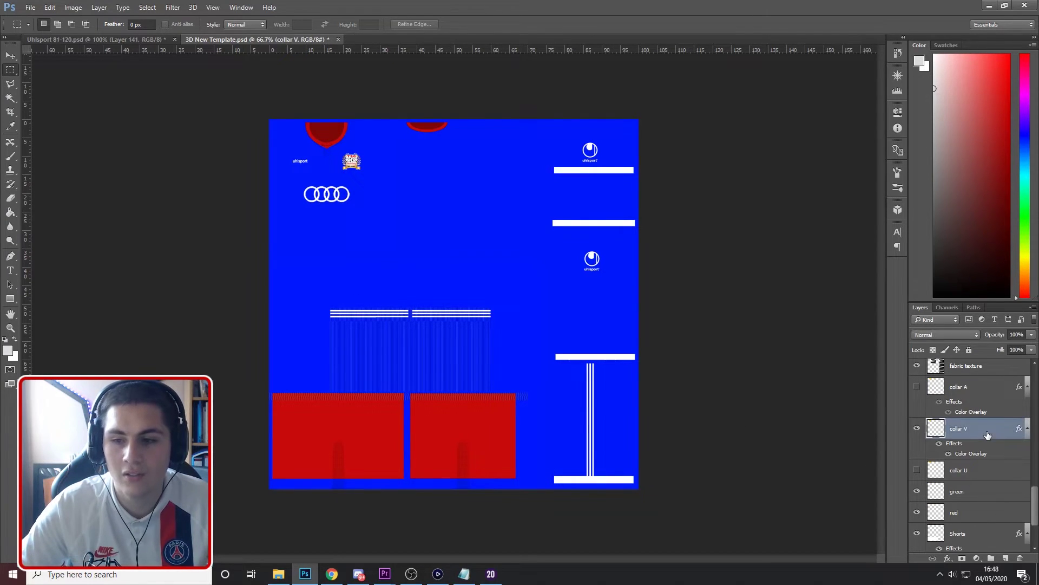
double_click(988, 434)
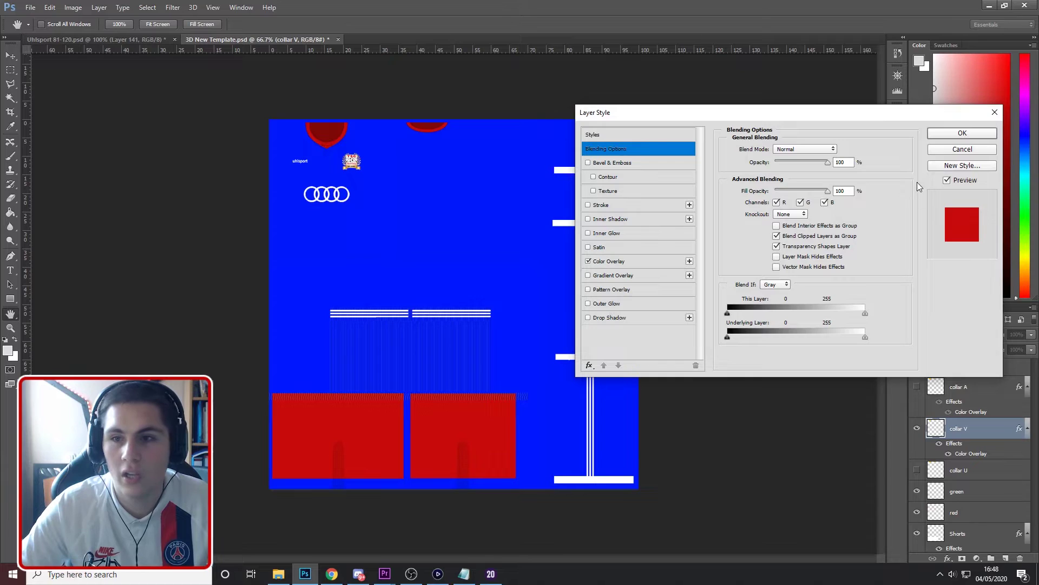
click(962, 133)
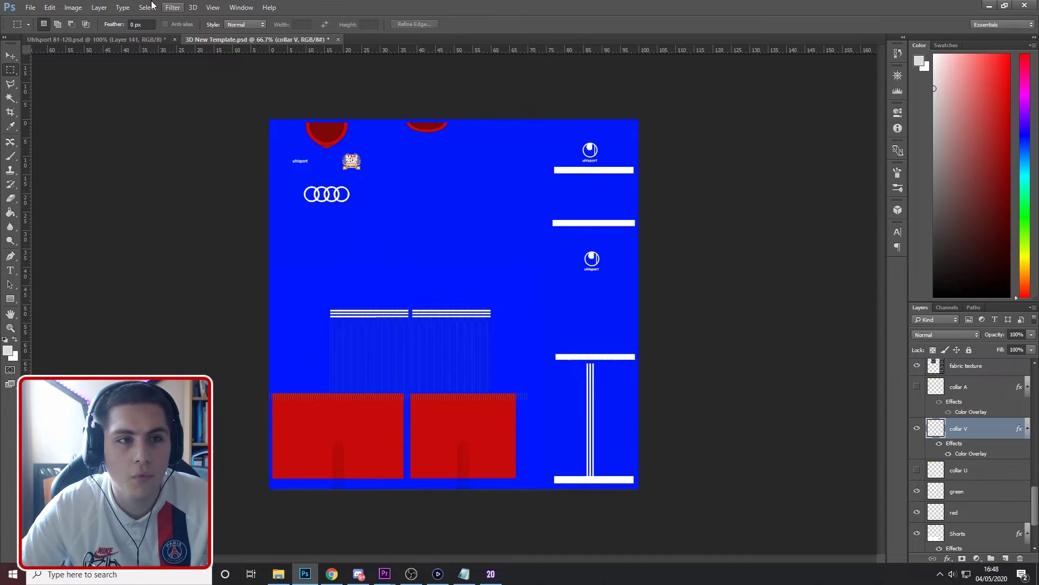
Save a JPEG copy of the template over backnang3d_1 in Football Manager 2020's graphics/3d kits folder, replacing the existing file.
key(ctrl+shift+s)
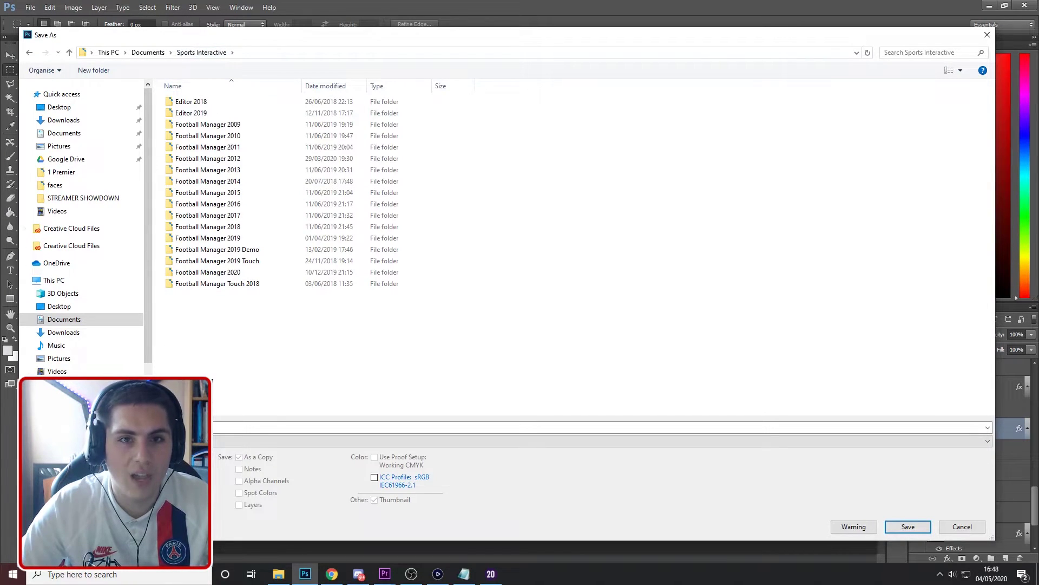
double_click(242, 272)
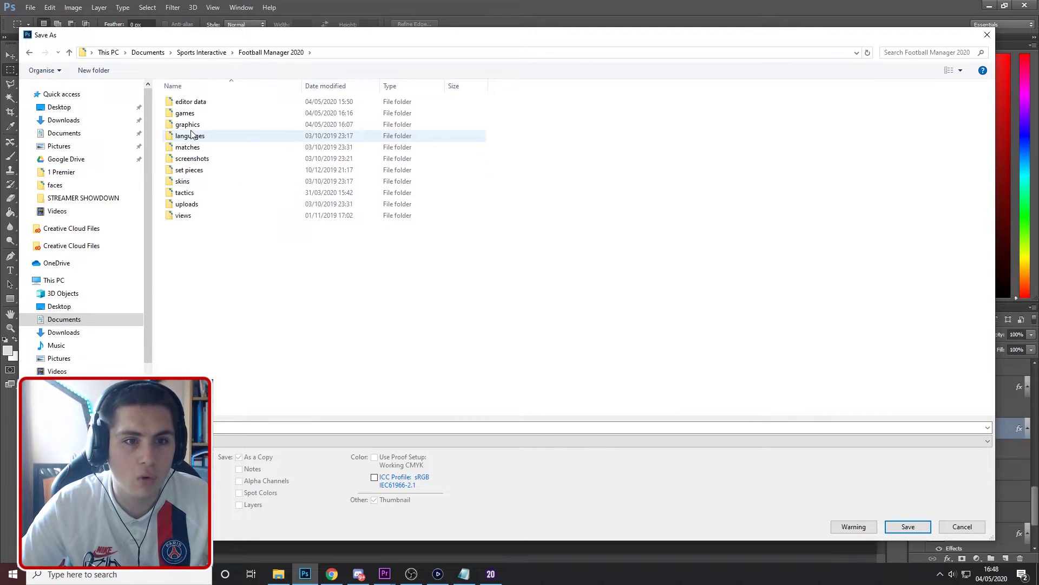
double_click(188, 124)
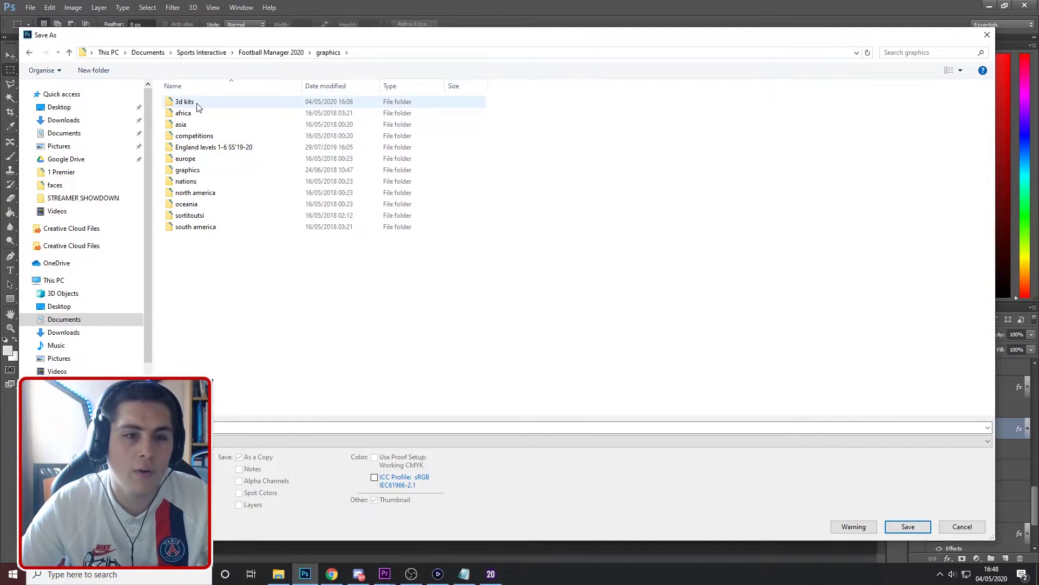
double_click(198, 104)
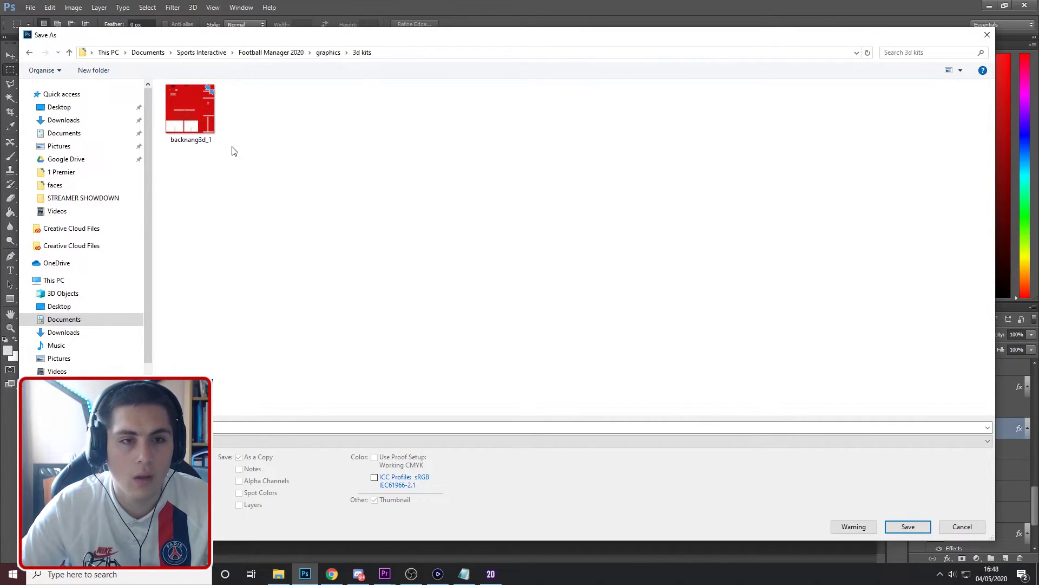
click(194, 127)
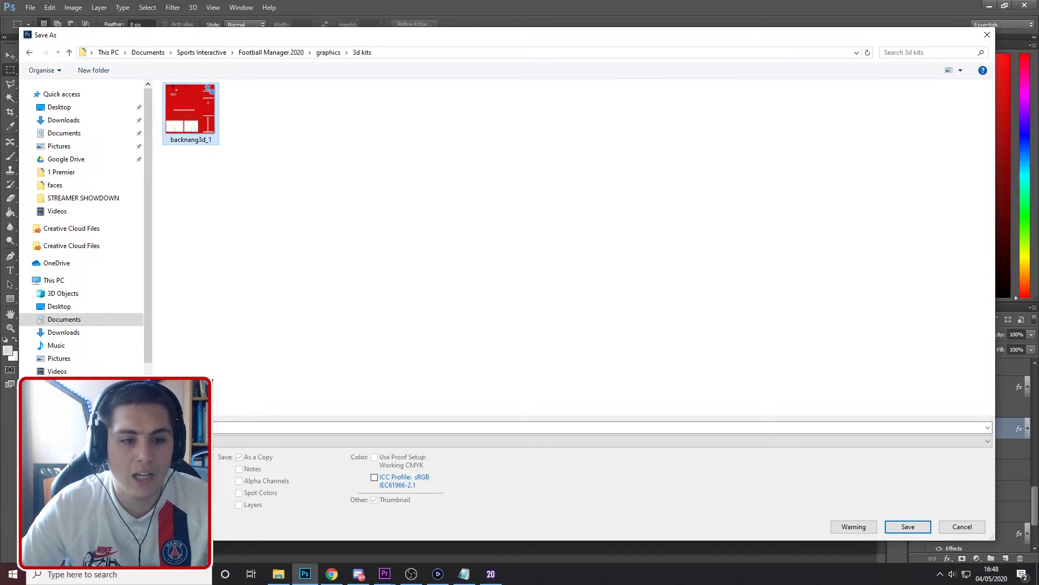
click(200, 135)
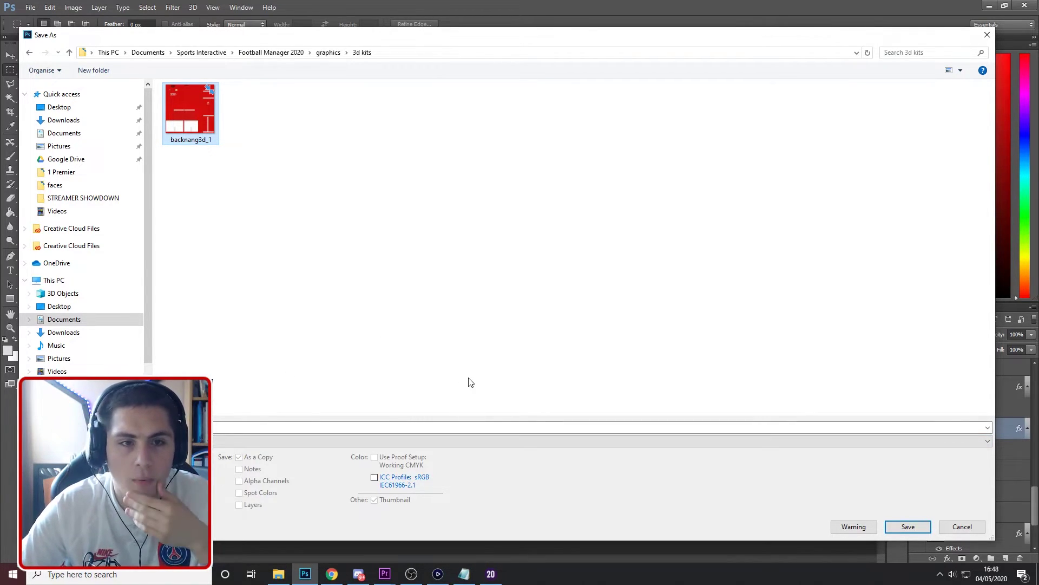
click(908, 527)
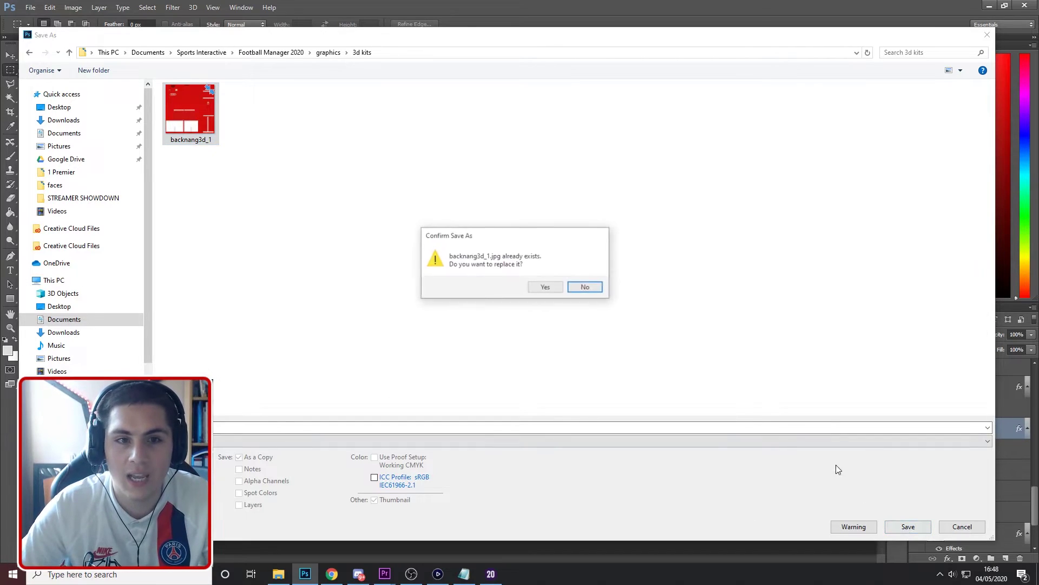
click(546, 287)
click(483, 145)
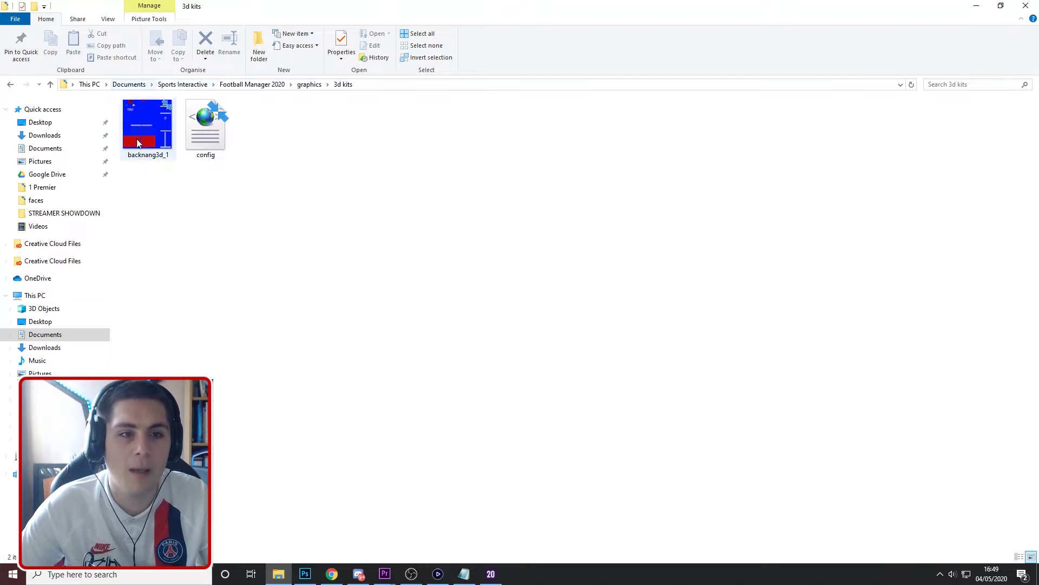
Open the config file from the 3d kits folder in Notepad and examine the image name and team ID in its record line.
right_click(212, 137)
click(237, 156)
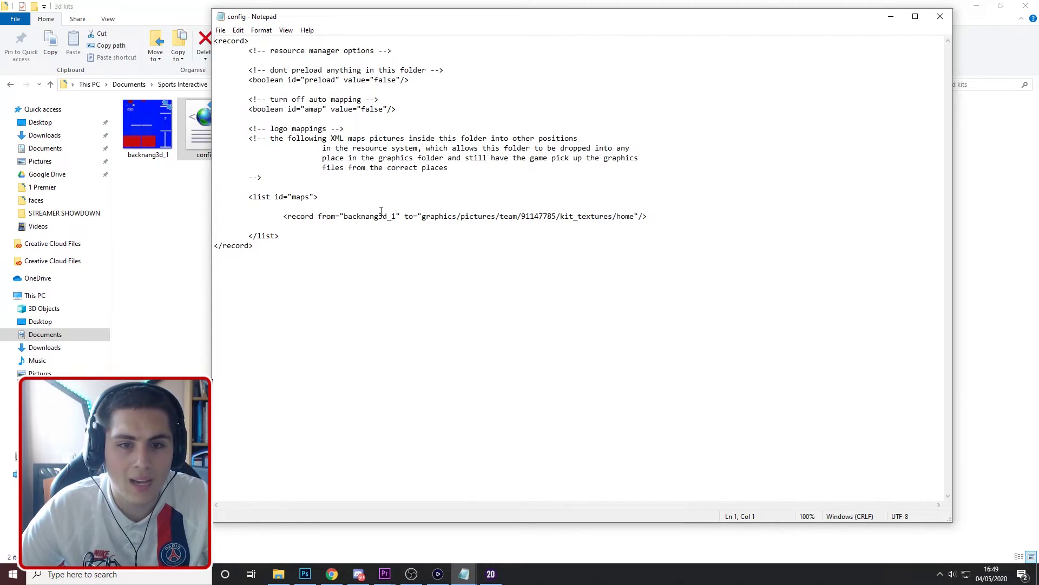
drag(397, 217, 348, 217)
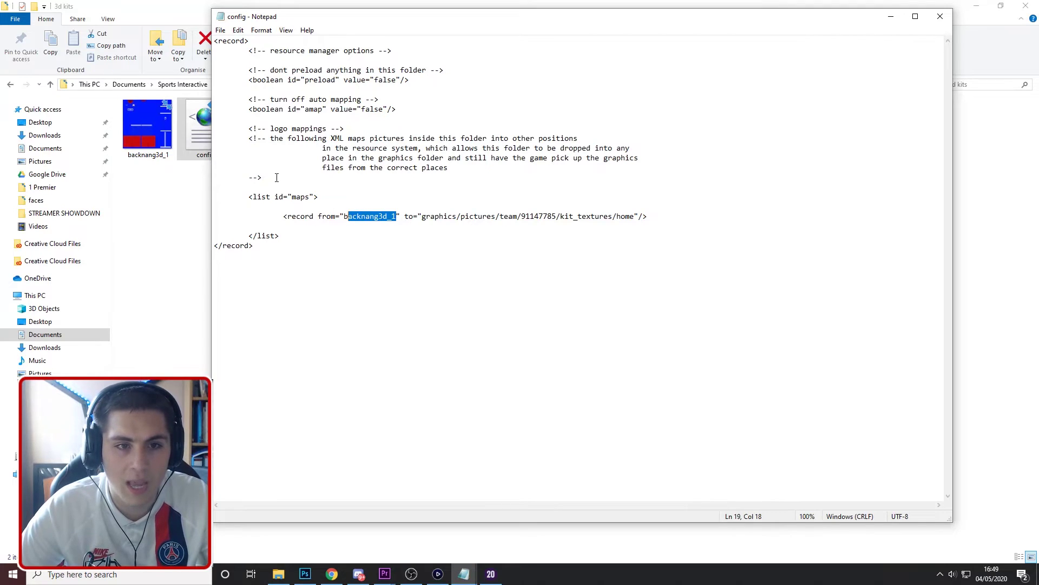
click(351, 226)
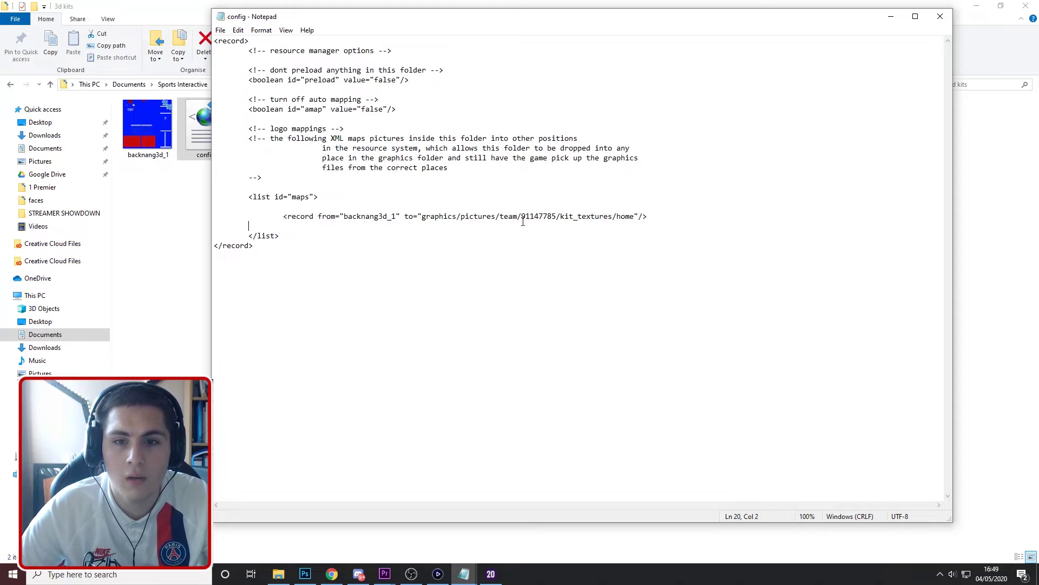
drag(521, 217, 556, 216)
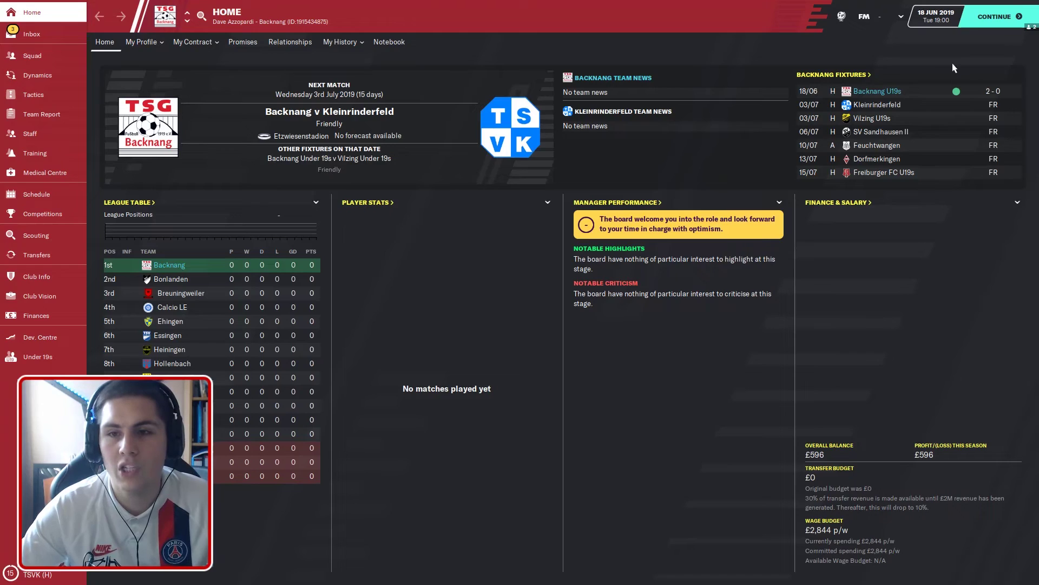
In Football Manager, open the Backnang friendly against Backnang Under 19s from the fixtures for viewing.
click(994, 92)
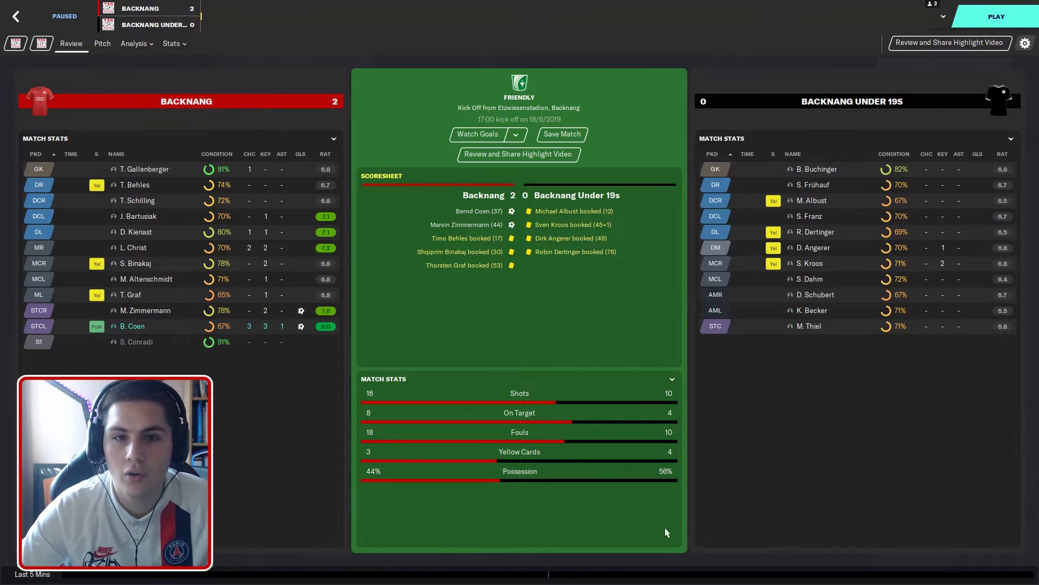
key(space)
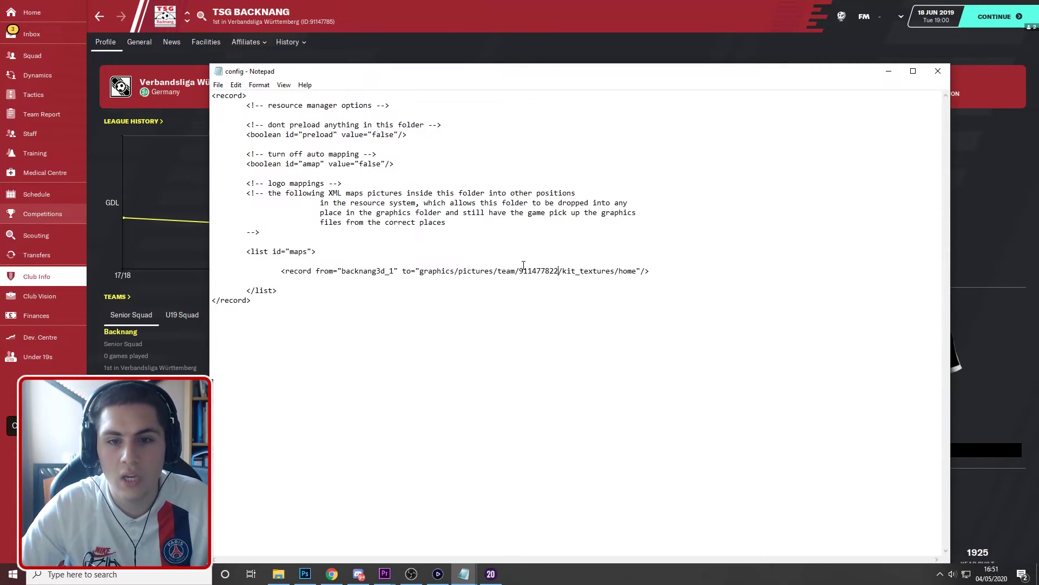
Set the team ID in the config file's kit texture path to 91147785, save the file and minimise Notepad.
drag(521, 273, 557, 274)
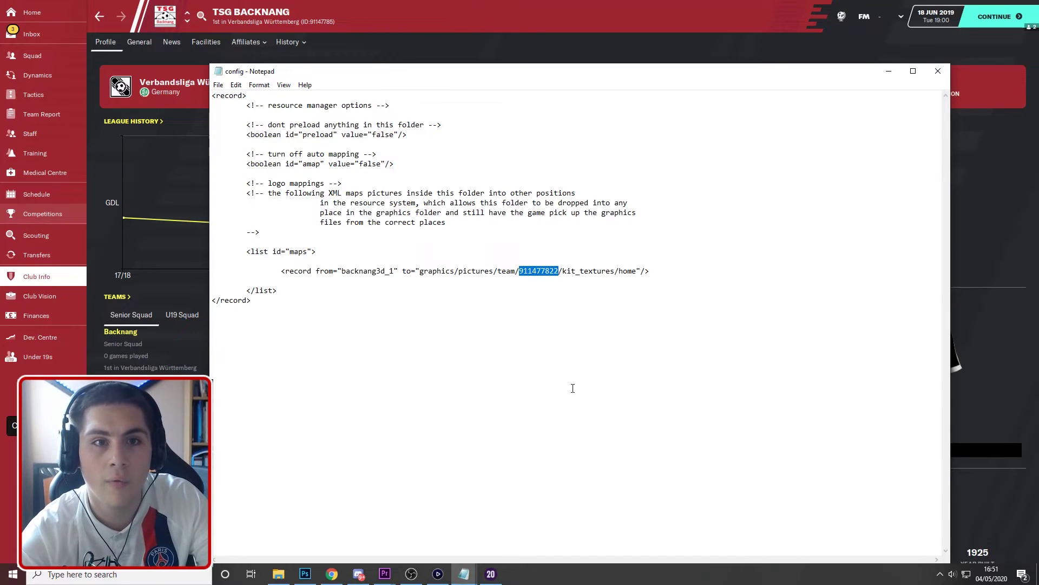
key(Right)
key(BackSpace)
key(BackSpace)
text(5)
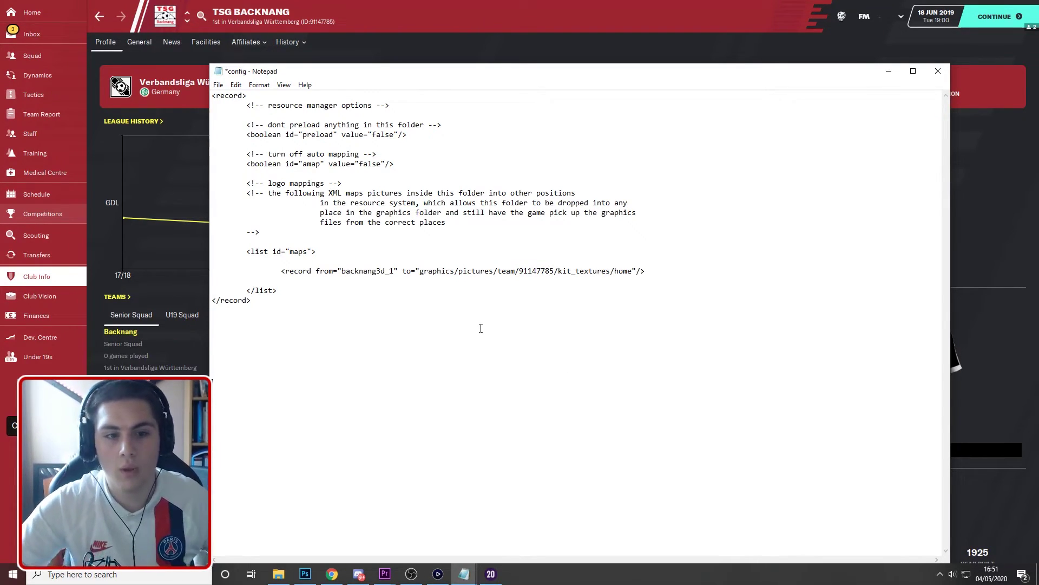
click(218, 85)
click(238, 133)
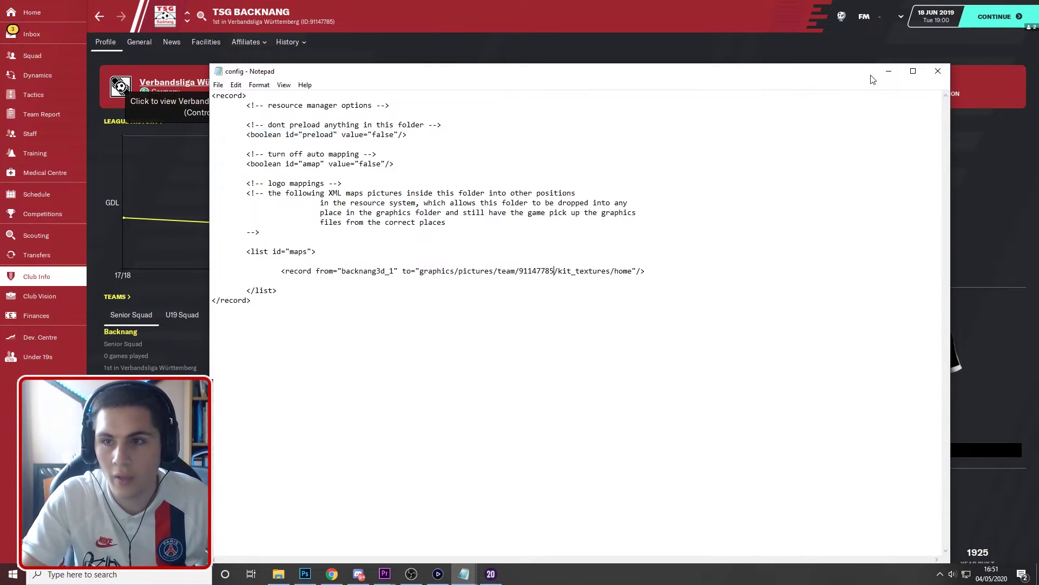
click(888, 70)
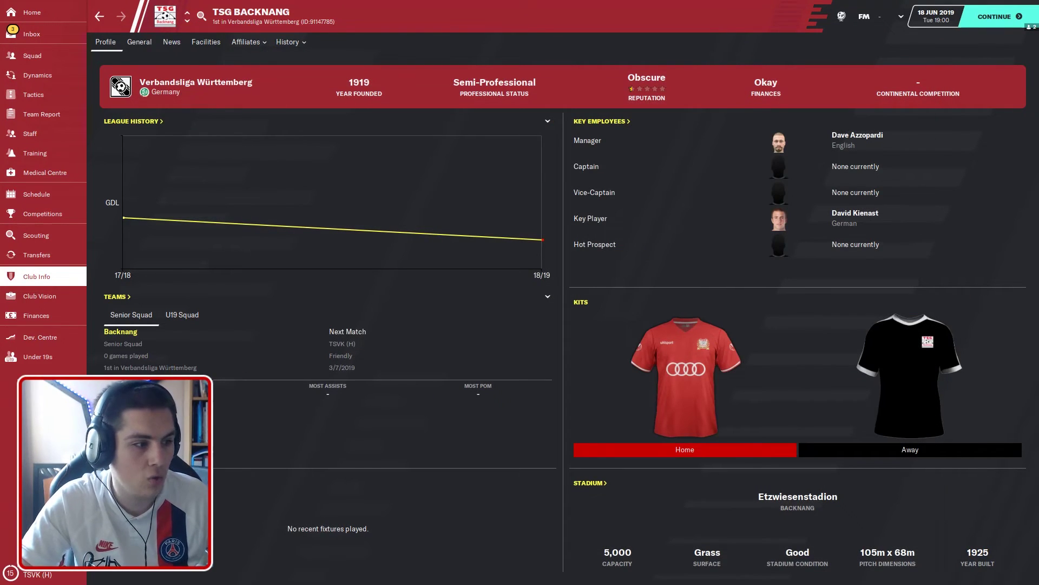
Minimise the 3d kits folder and use Football Manager's preferences to load the updated kit graphics.
key(alt+Tab)
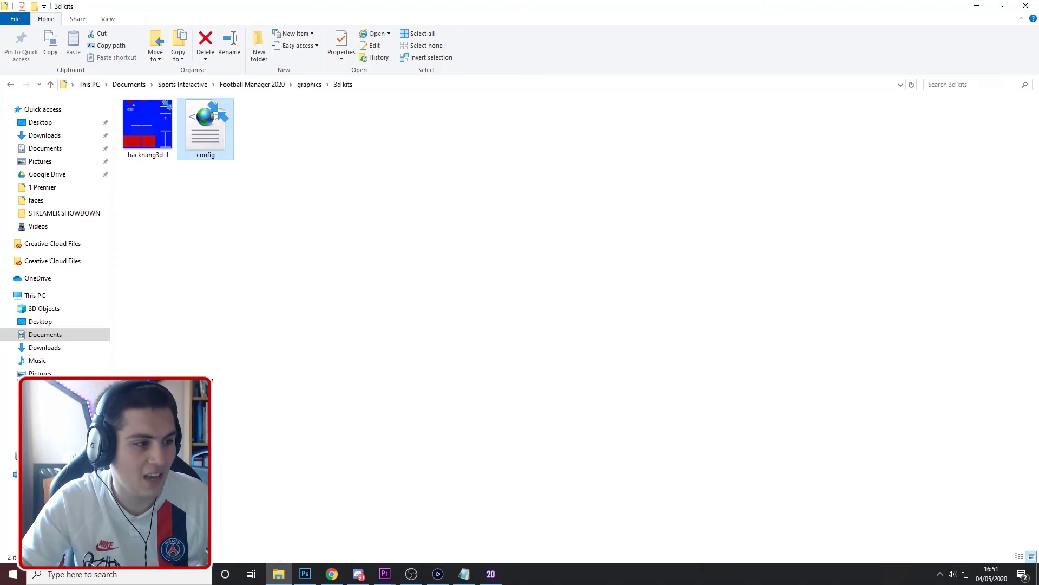
click(976, 5)
click(865, 17)
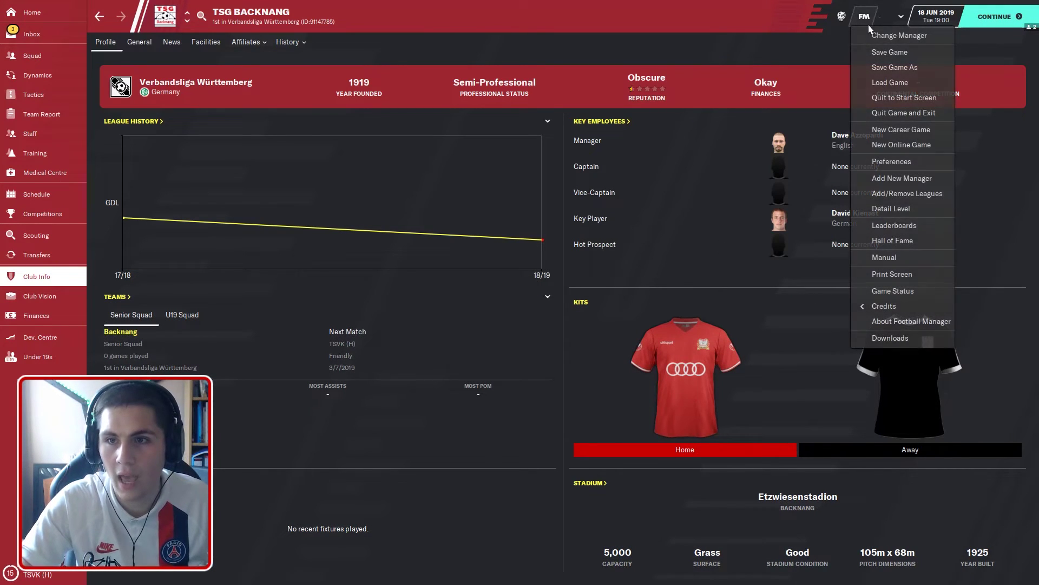
click(891, 162)
click(292, 564)
click(303, 532)
click(571, 330)
click(649, 565)
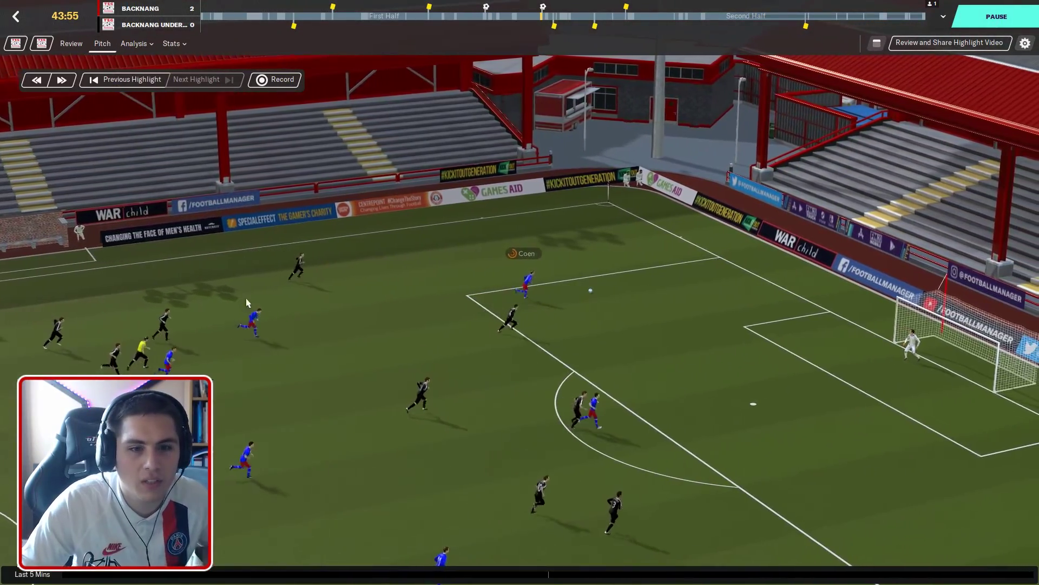
Pause the friendly's replay to inspect the 3D home kit and jump back to about 38:08 on the match timeline.
key(space)
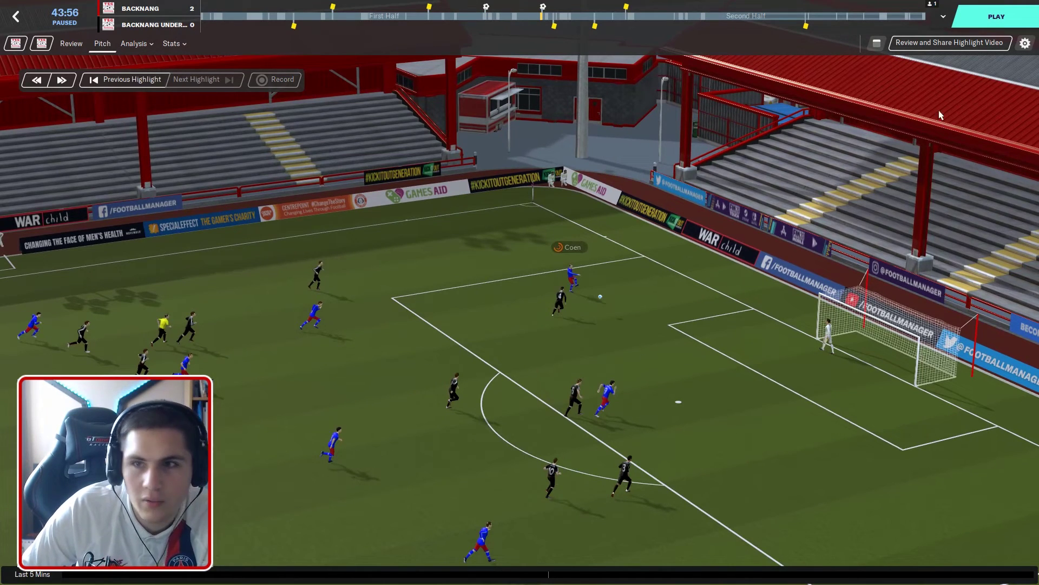
click(498, 16)
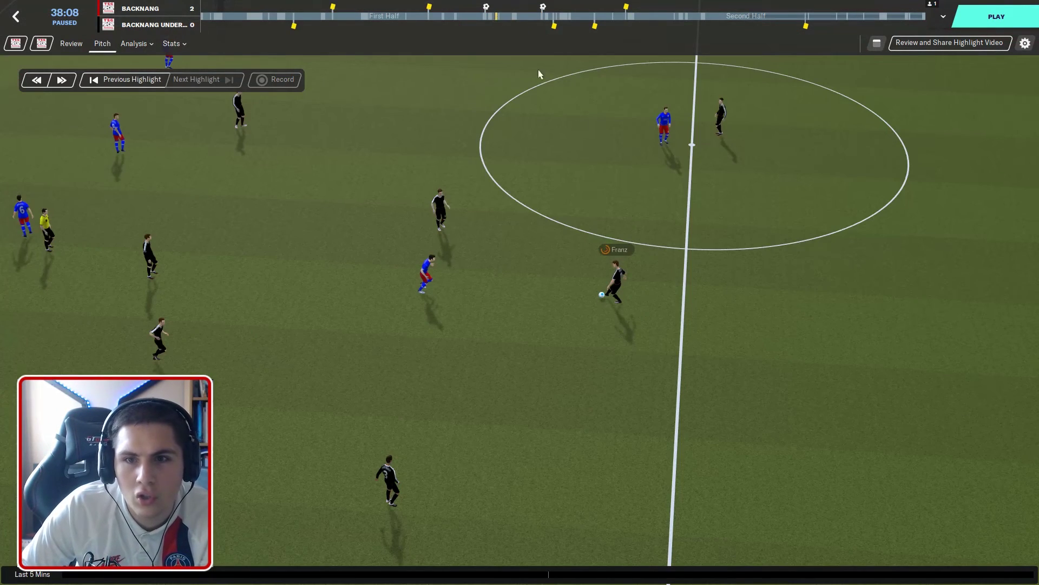